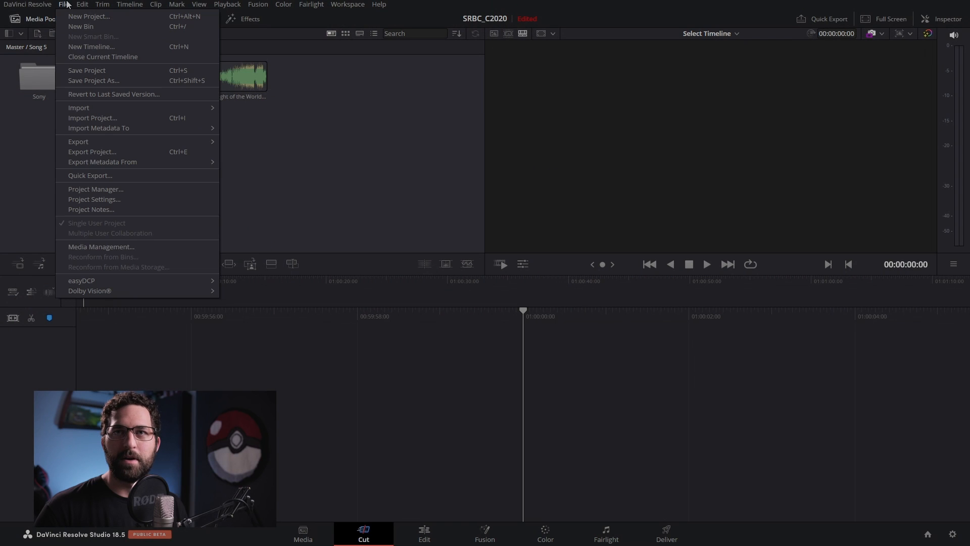
- In the project settings, set the color science to DaVinci YRGB Color Managed and turn off automatic color management
{"action": "left_click", "coordinate": [95, 200]}
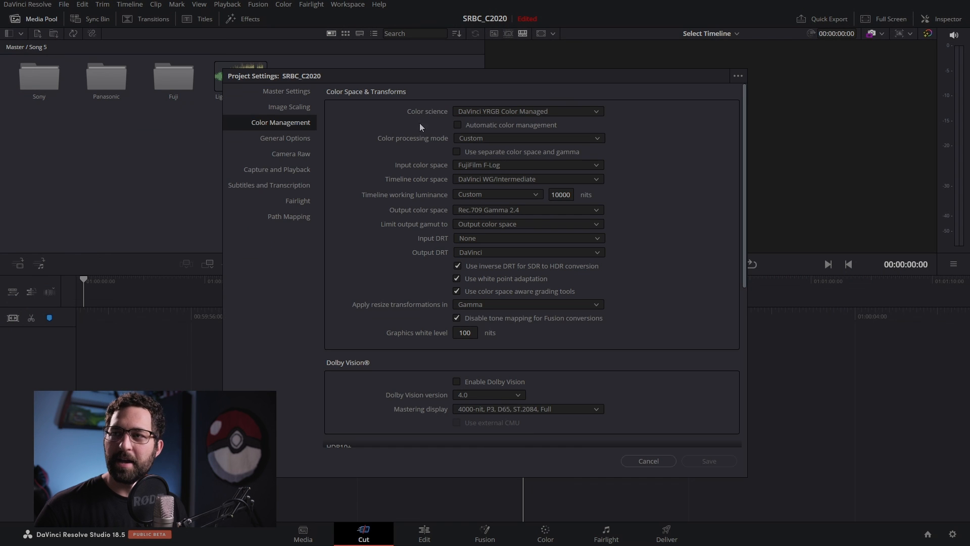
{"action": "left_click", "coordinate": [465, 108]}
{"action": "left_click", "coordinate": [471, 123]}
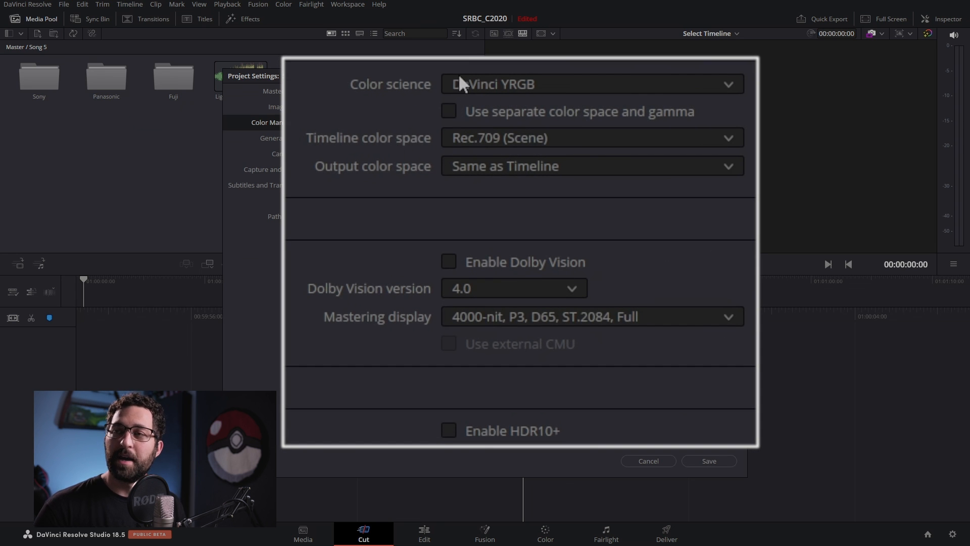
{"action": "left_click", "coordinate": [478, 90]}
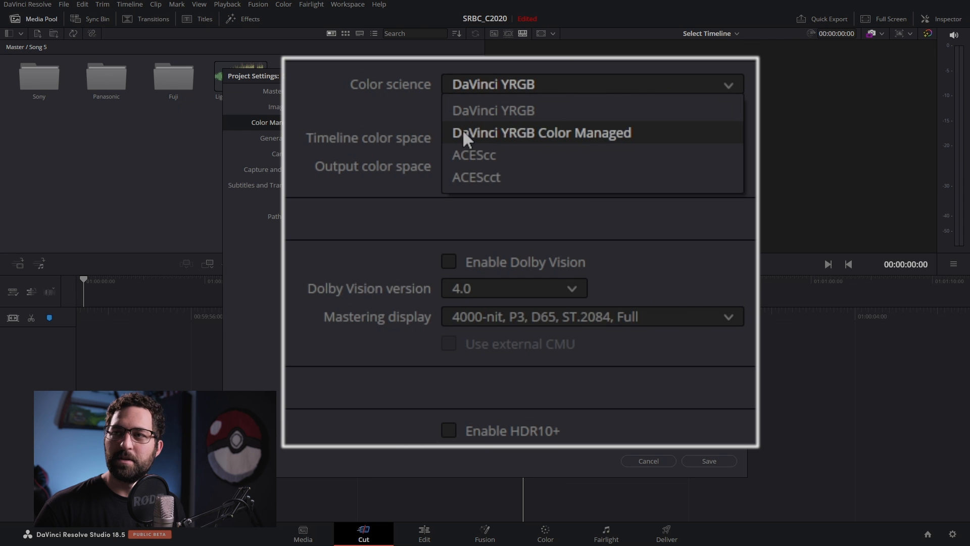
{"action": "left_click", "coordinate": [583, 137]}
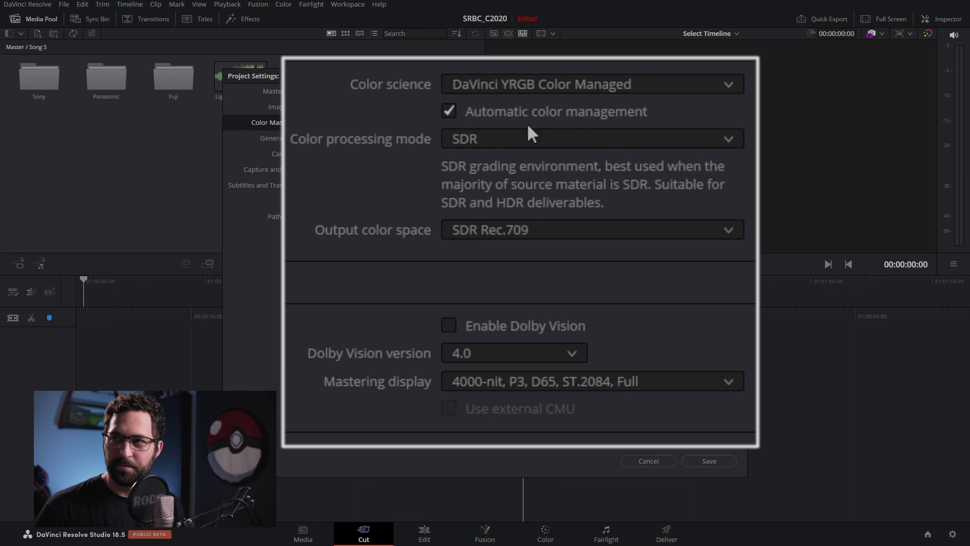
{"action": "left_click", "coordinate": [448, 109]}
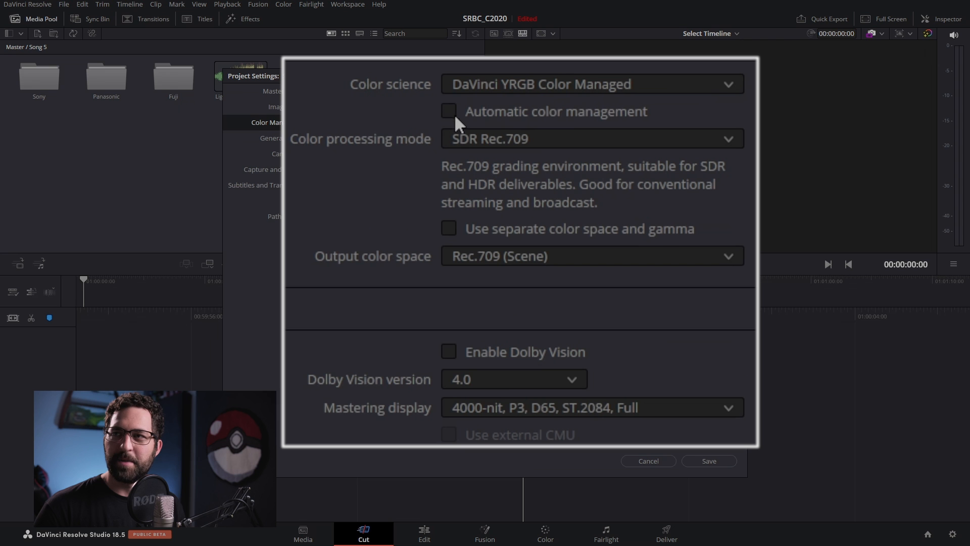
- Set the color processing mode to Custom
{"action": "left_click", "coordinate": [471, 144]}
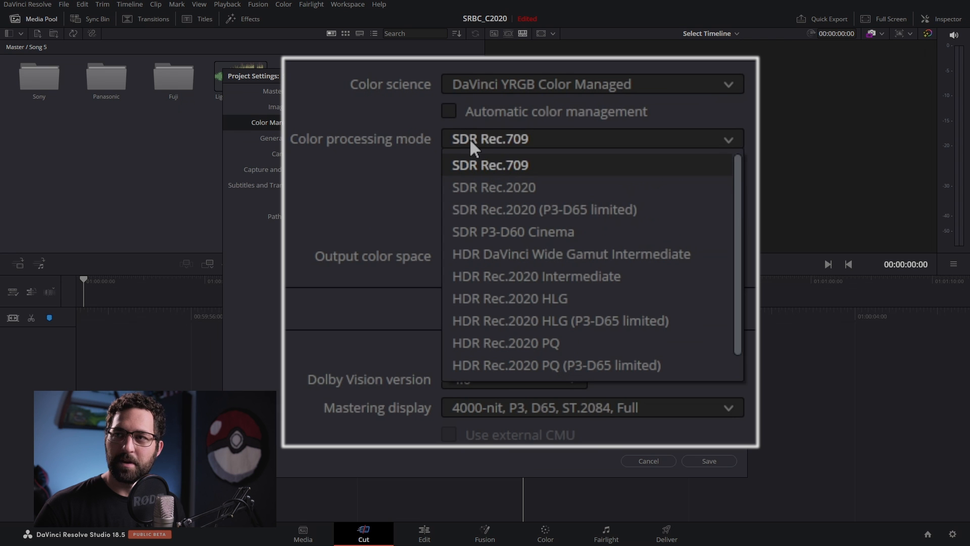
{"action": "scroll", "coordinate": [575, 252], "scroll_direction": "down", "scroll_amount": 1}
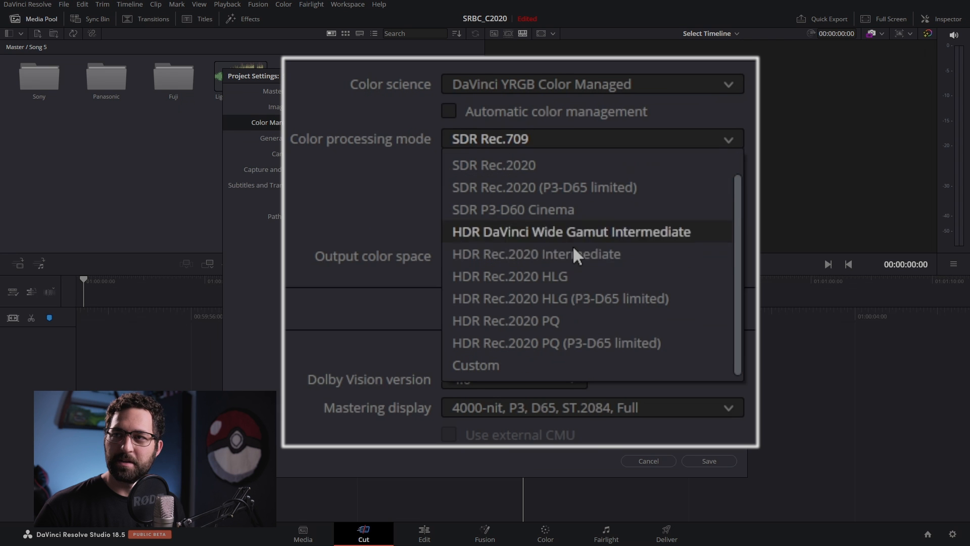
{"action": "left_click", "coordinate": [488, 364]}
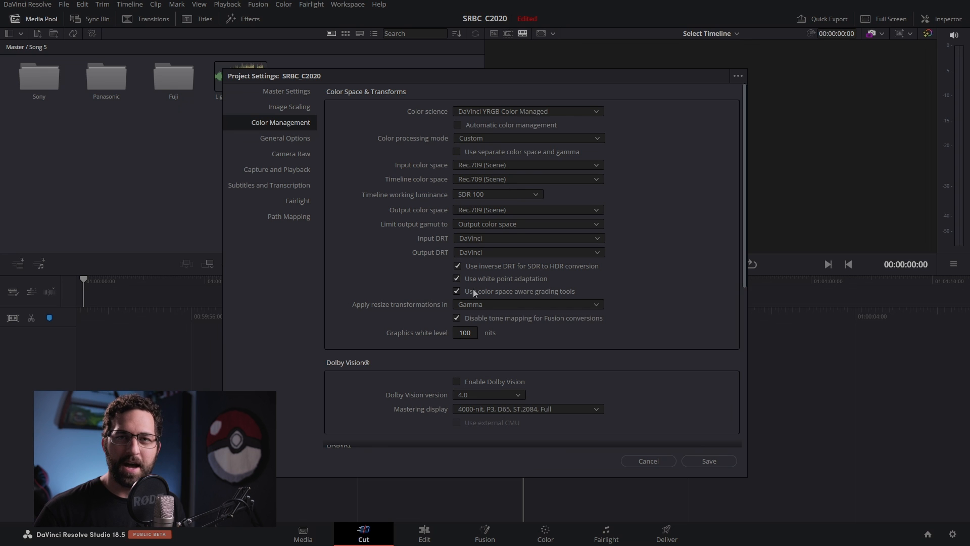
- Set the input color space to FujiFilm F-Log and the timeline color space to DaVinci WG/Intermediate
{"action": "left_click", "coordinate": [475, 165]}
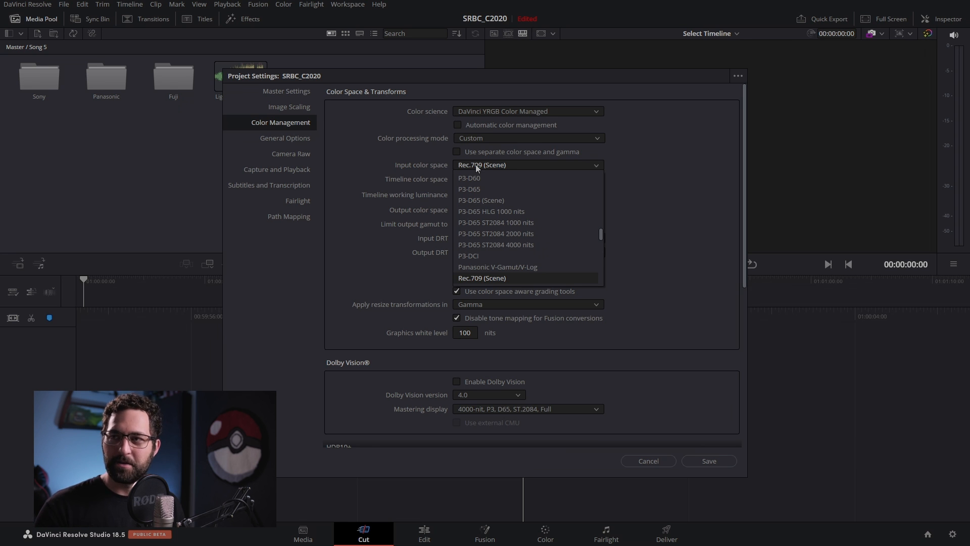
{"action": "scroll", "coordinate": [518, 236], "scroll_direction": "up", "scroll_amount": 3}
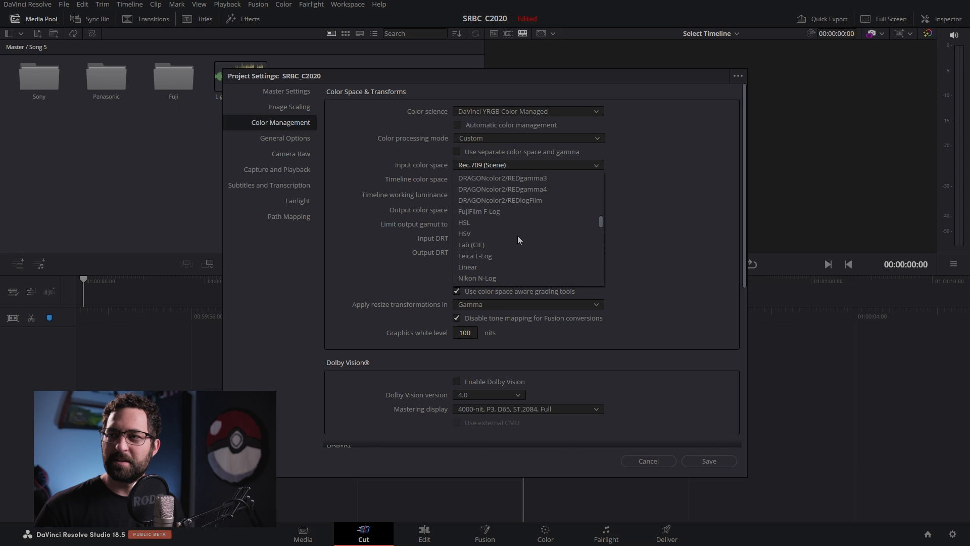
{"action": "left_click", "coordinate": [494, 212]}
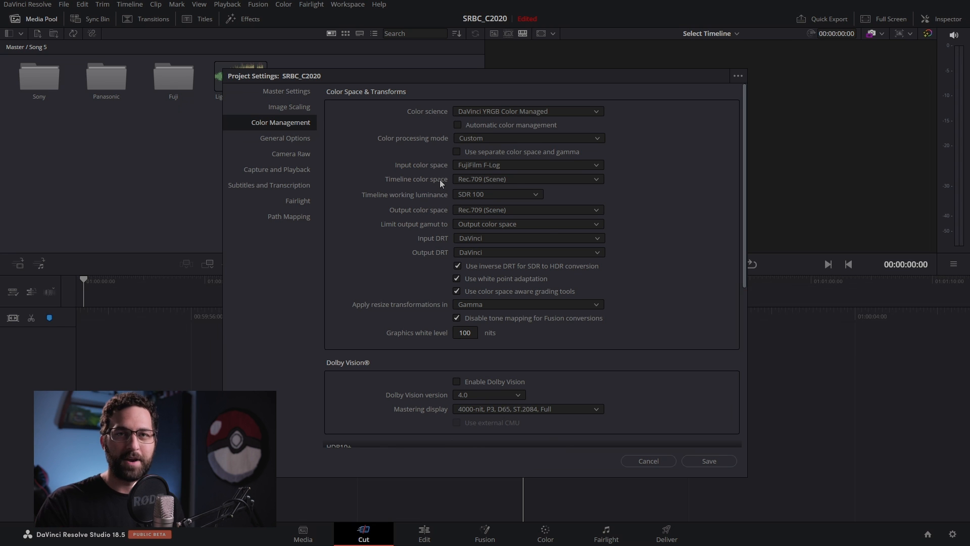
{"action": "left_click", "coordinate": [481, 179]}
{"action": "scroll", "coordinate": [504, 219], "scroll_direction": "up", "scroll_amount": 10}
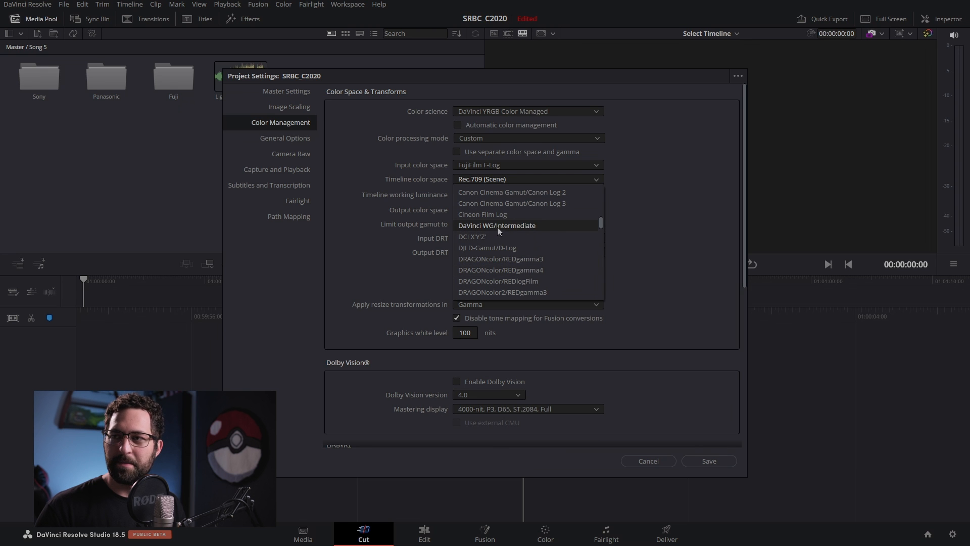
{"action": "left_click", "coordinate": [525, 226]}
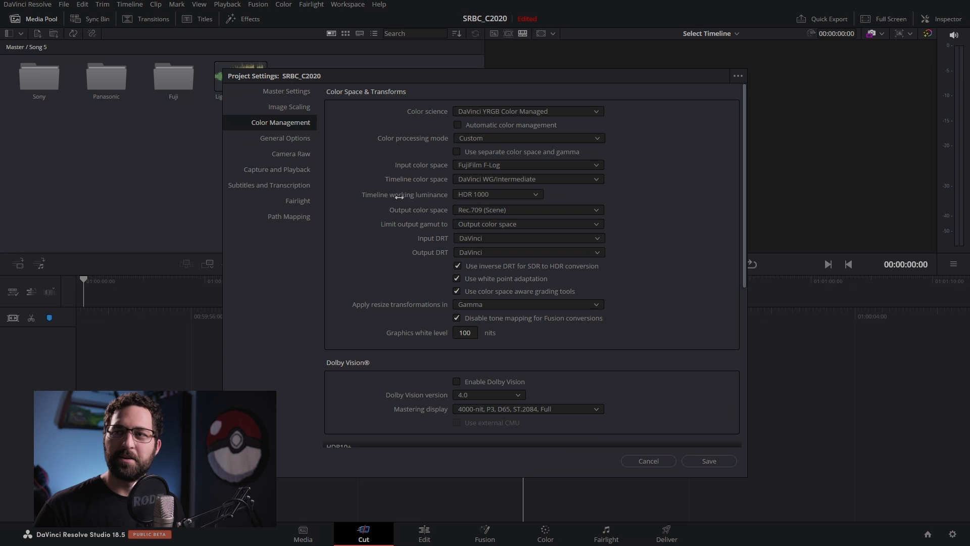
- Set the timeline working luminance to Custom at 10000 nits and the output color space to Rec.709 Gamma 2.4
{"action": "left_click", "coordinate": [480, 196]}
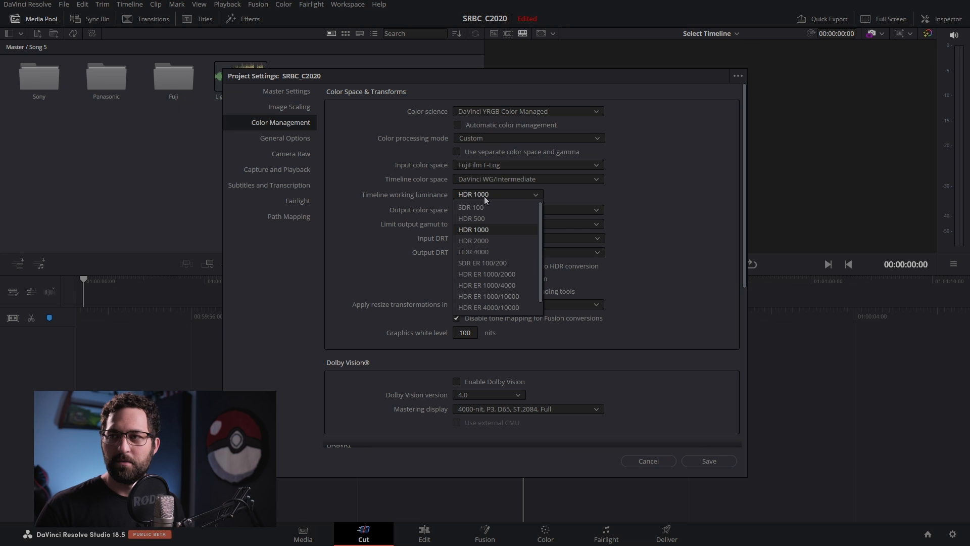
{"action": "left_click", "coordinate": [486, 308]}
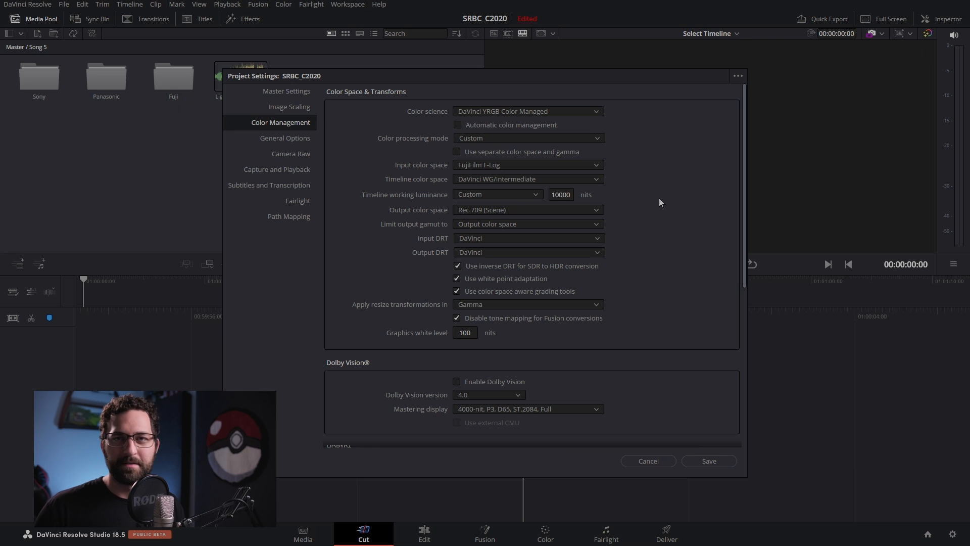
{"action": "left_click", "coordinate": [503, 210]}
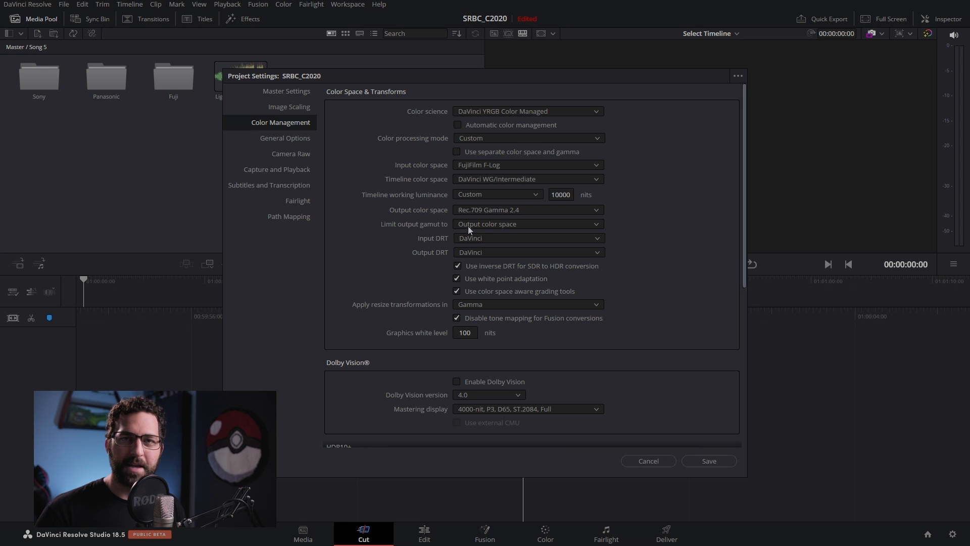
{"action": "left_click", "coordinate": [483, 226]}
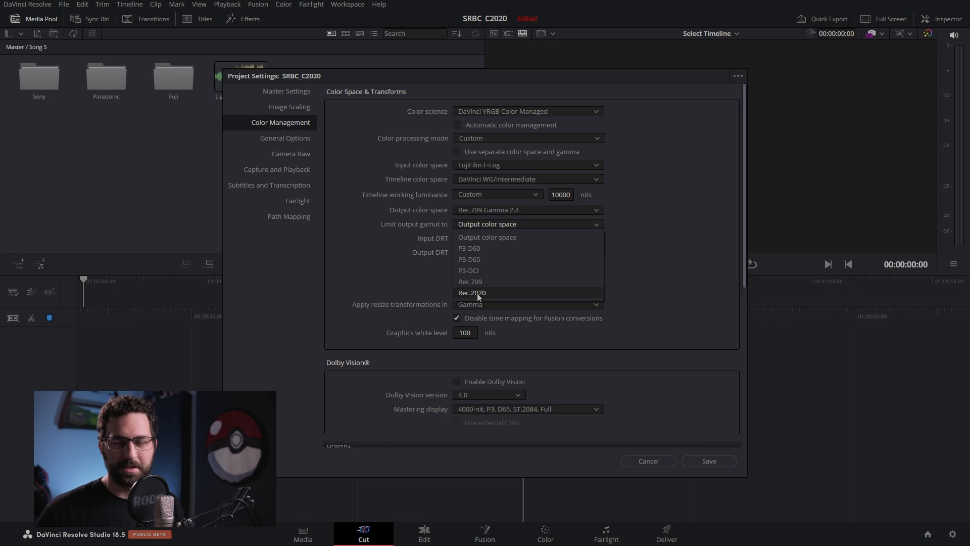
{"action": "left_click", "coordinate": [626, 234]}
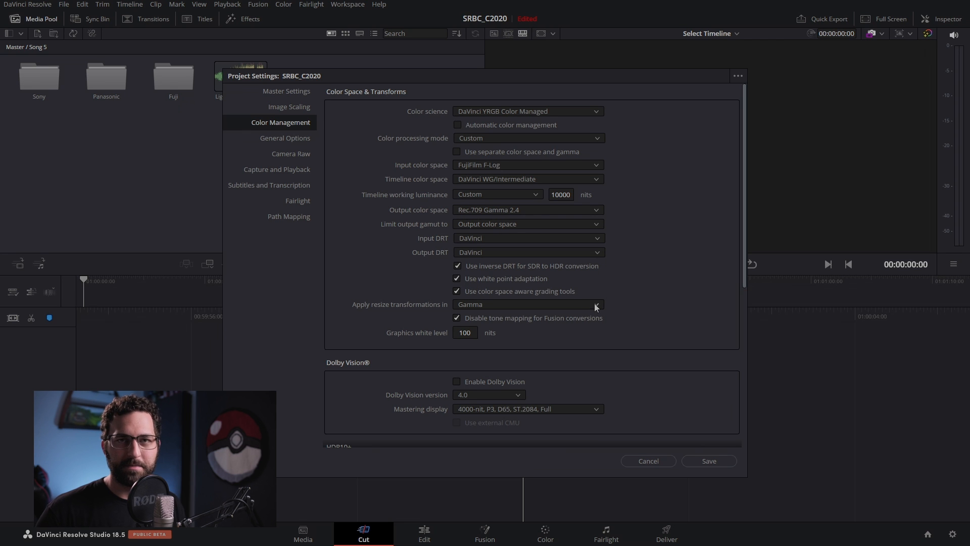
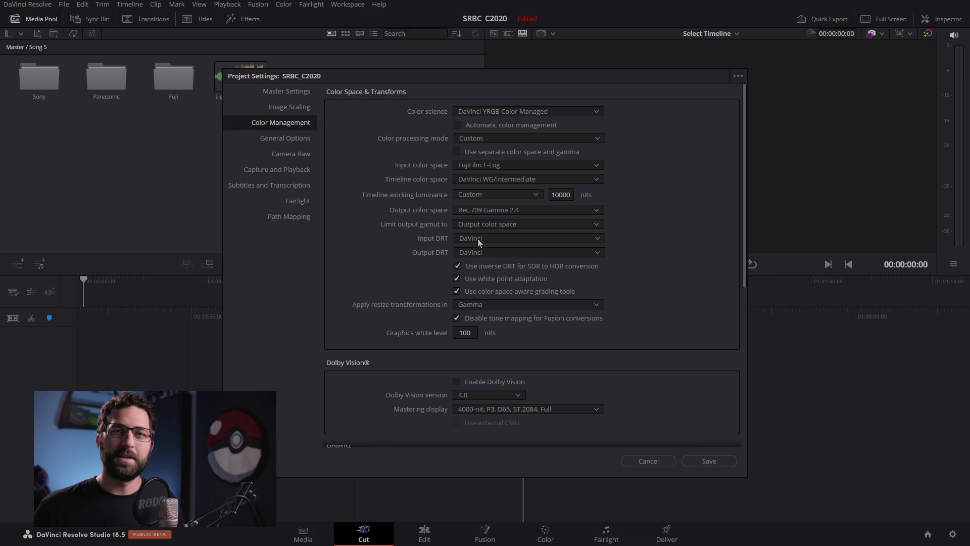
- Set the input DRT to None and save the project settings
{"action": "left_click", "coordinate": [479, 241]}
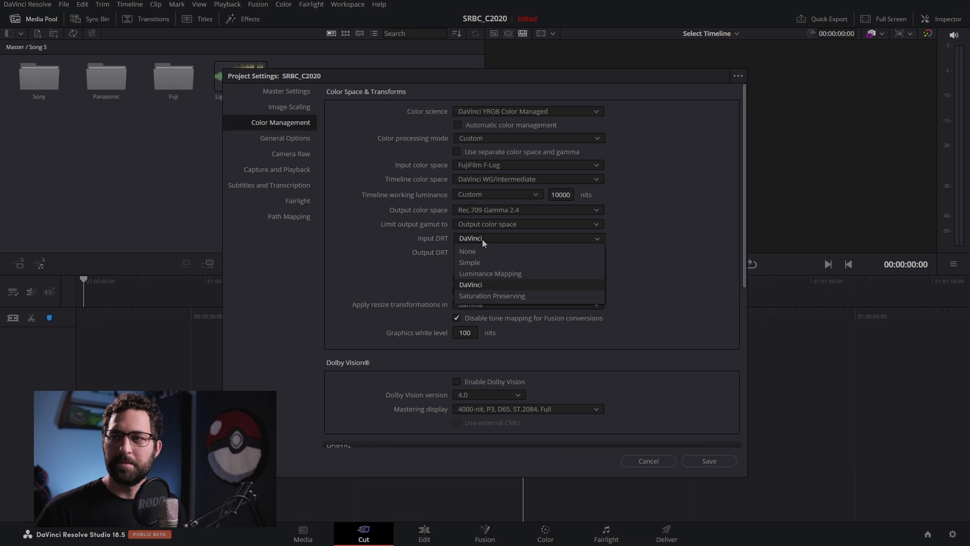
{"action": "left_click", "coordinate": [473, 252]}
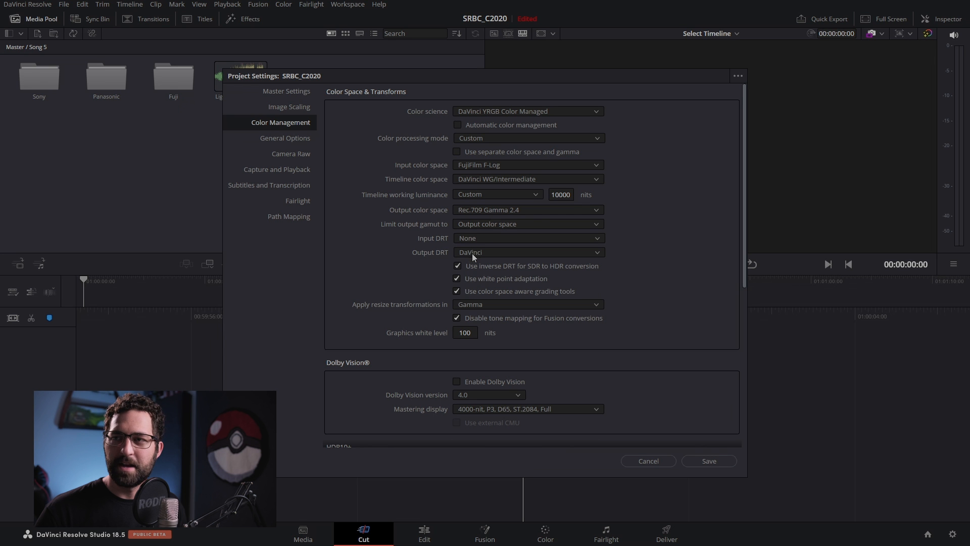
{"action": "left_click", "coordinate": [716, 463]}
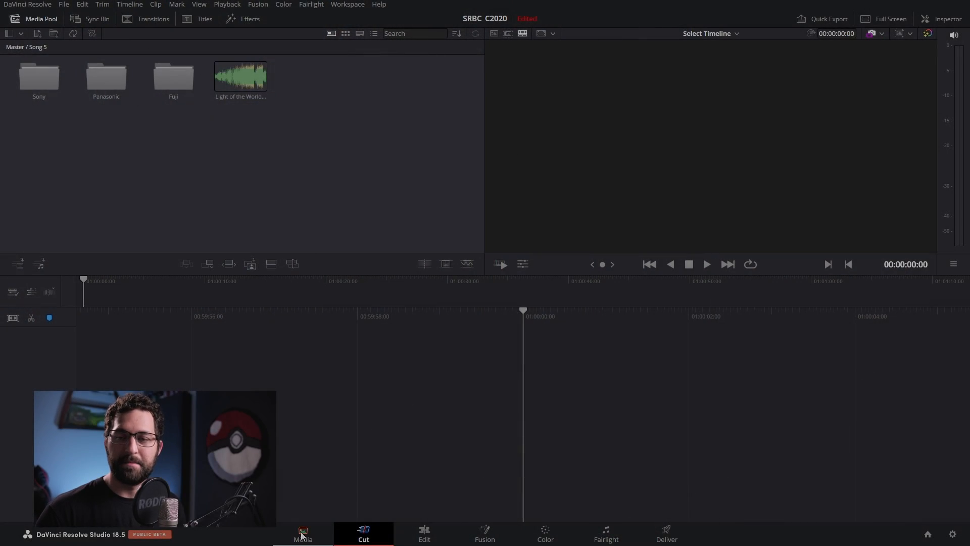
- On the Media page, check which metadata columns, including Camera #, are enabled for the clip list
{"action": "left_click", "coordinate": [303, 533]}
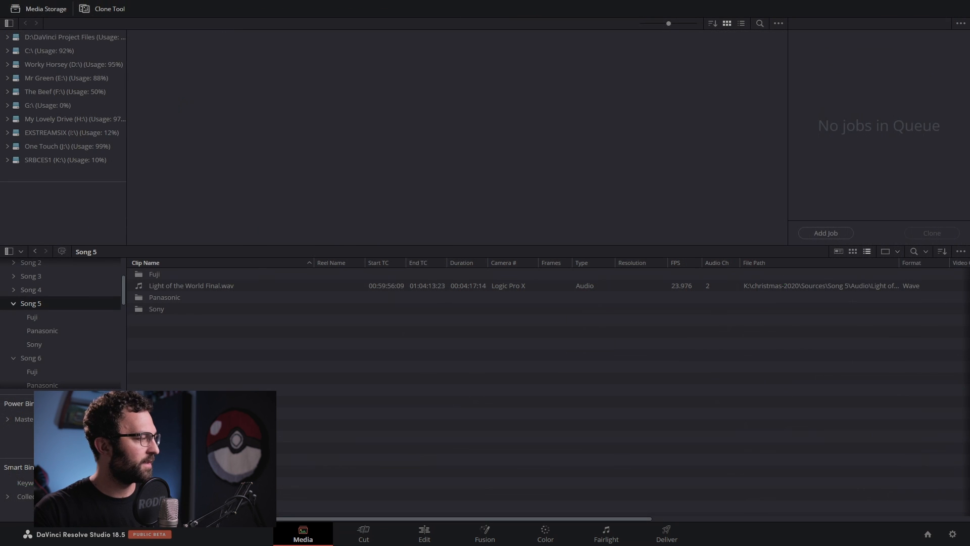
{"action": "right_click", "coordinate": [507, 260]}
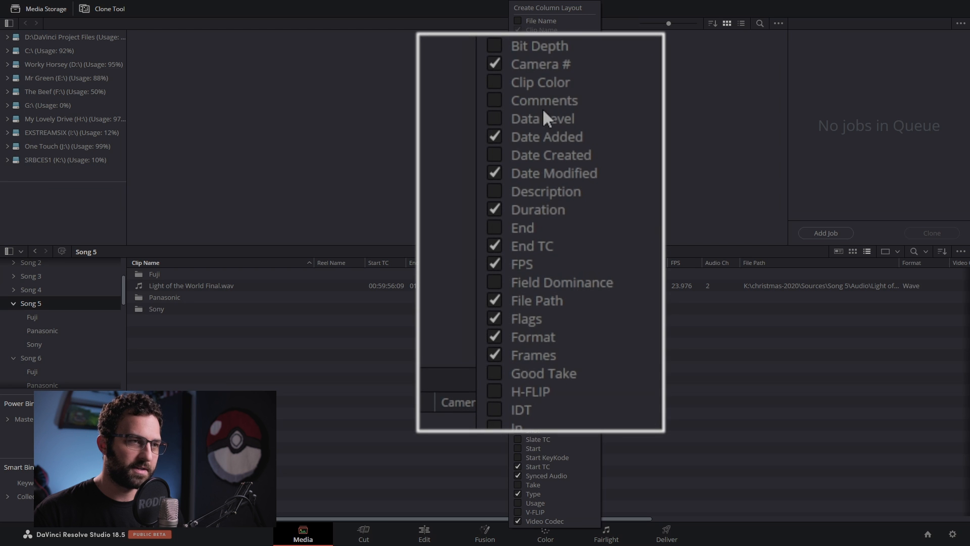
{"action": "left_click", "coordinate": [691, 356]}
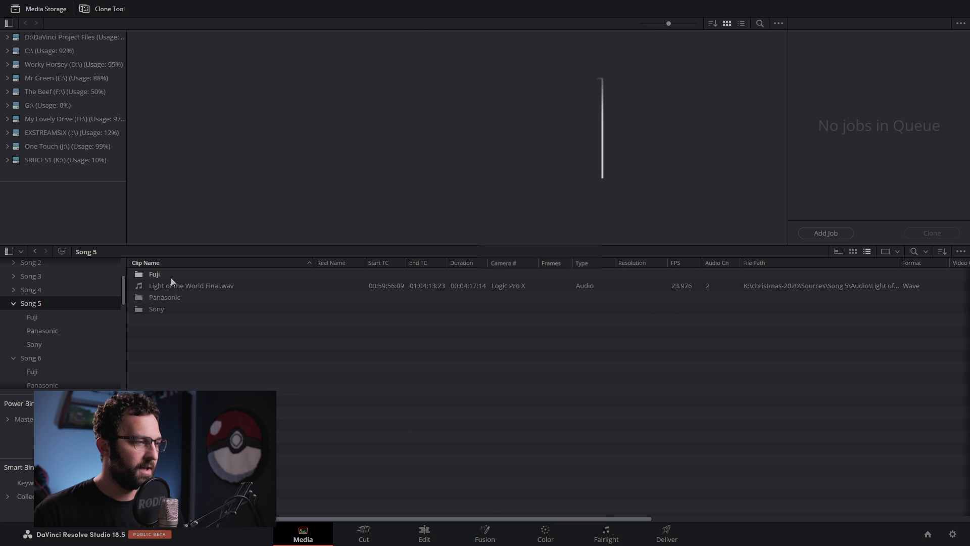
- List the clips from Song 5's Fuji, Panasonic and Sony bins together and check their Camera # entries
{"action": "left_click", "coordinate": [44, 320]}
{"action": "left_click", "coordinate": [39, 341], "text": "shift"}
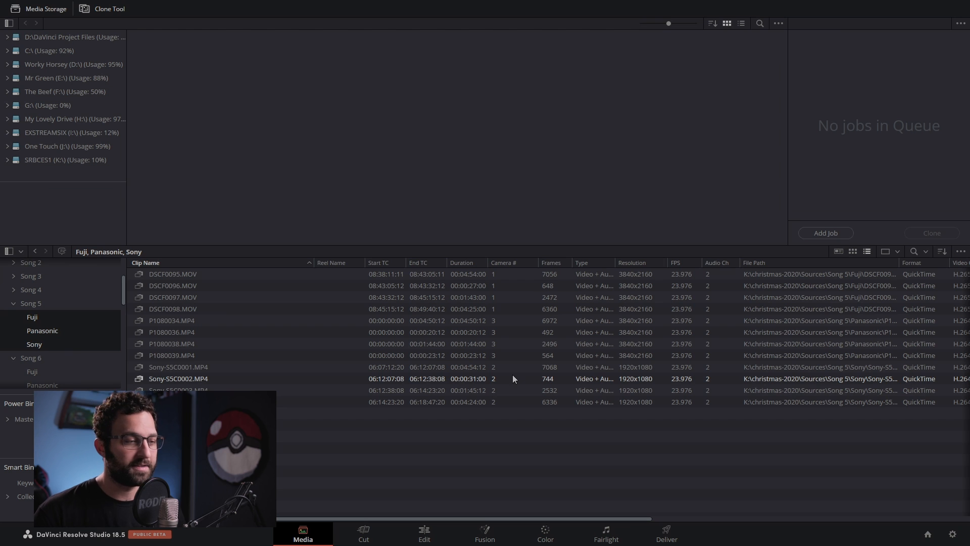
{"action": "left_click", "coordinate": [493, 274]}
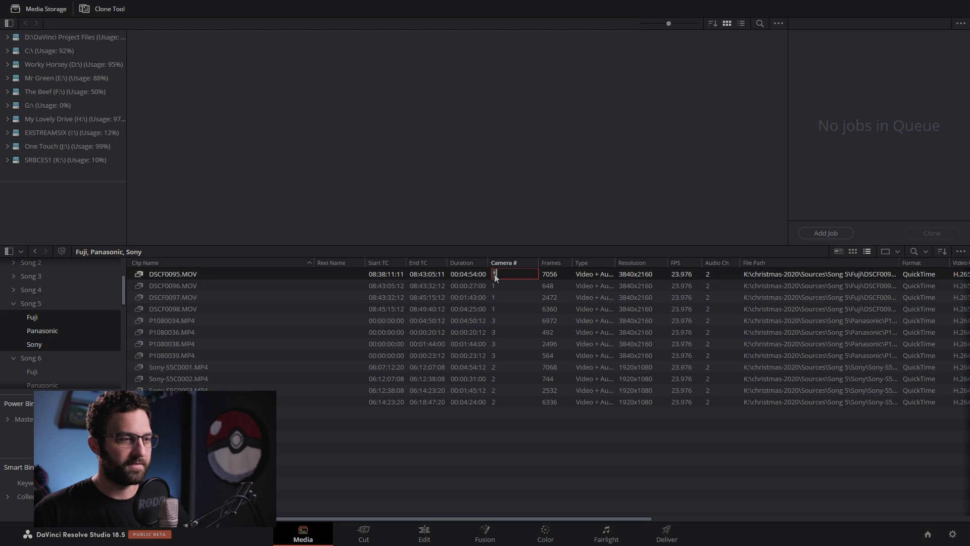
{"action": "left_click", "coordinate": [495, 285]}
{"action": "left_click", "coordinate": [495, 297]}
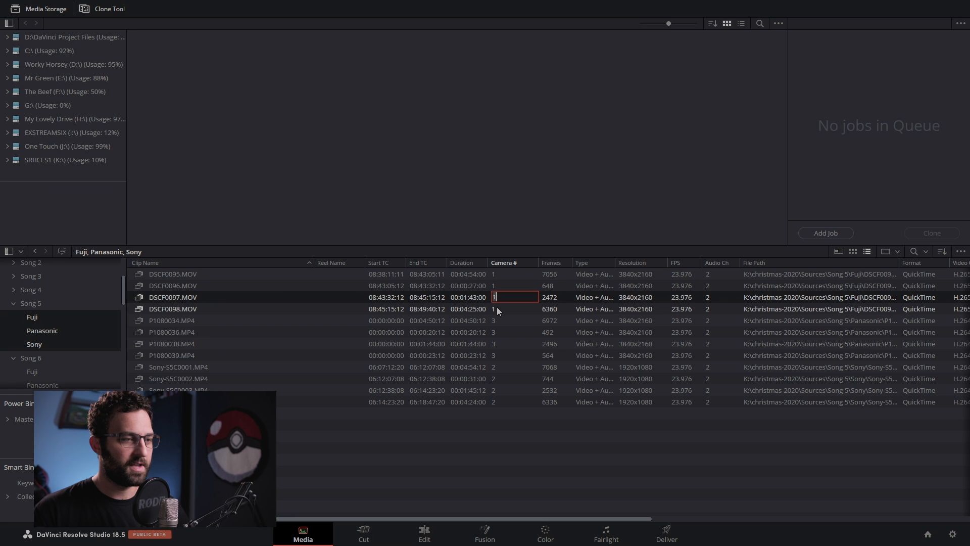
{"action": "left_click", "coordinate": [498, 441]}
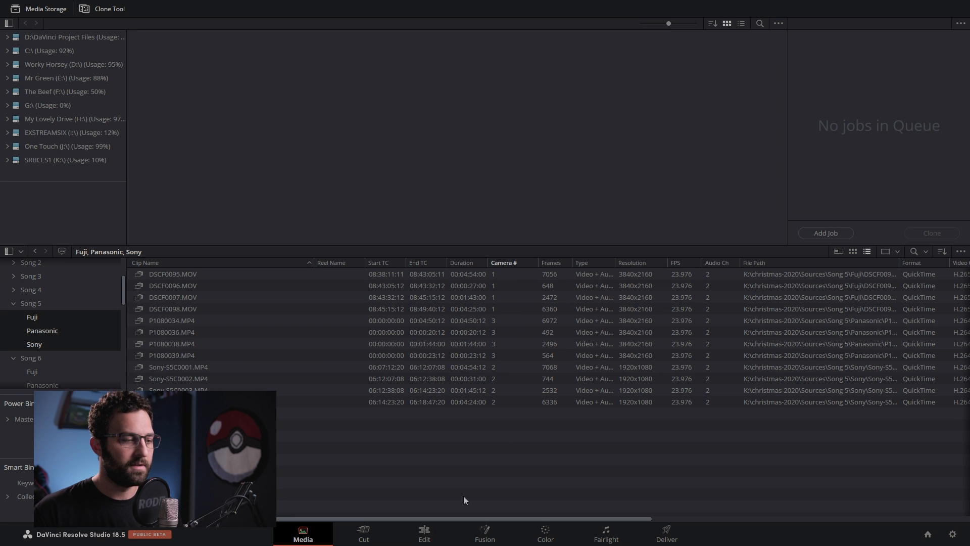
- On the Cut page, show the contents of Song 5 together with its Fuji, Panasonic and Sony bins
{"action": "left_click", "coordinate": [366, 535]}
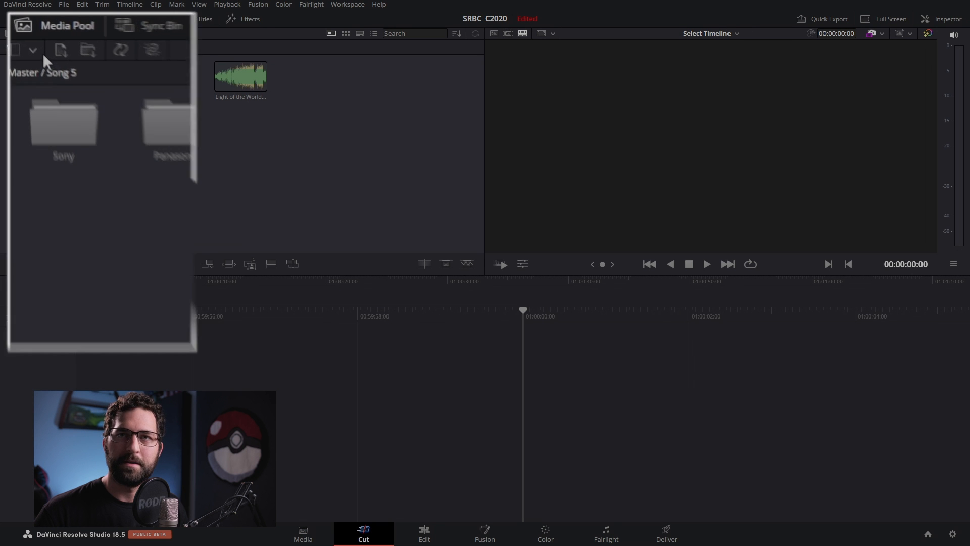
{"action": "left_click", "coordinate": [21, 35]}
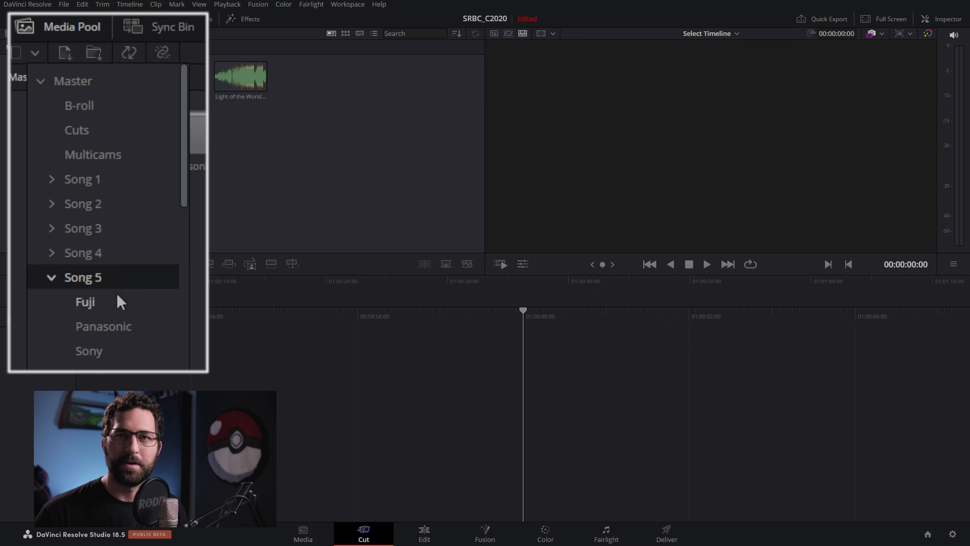
{"action": "left_click", "coordinate": [107, 350]}
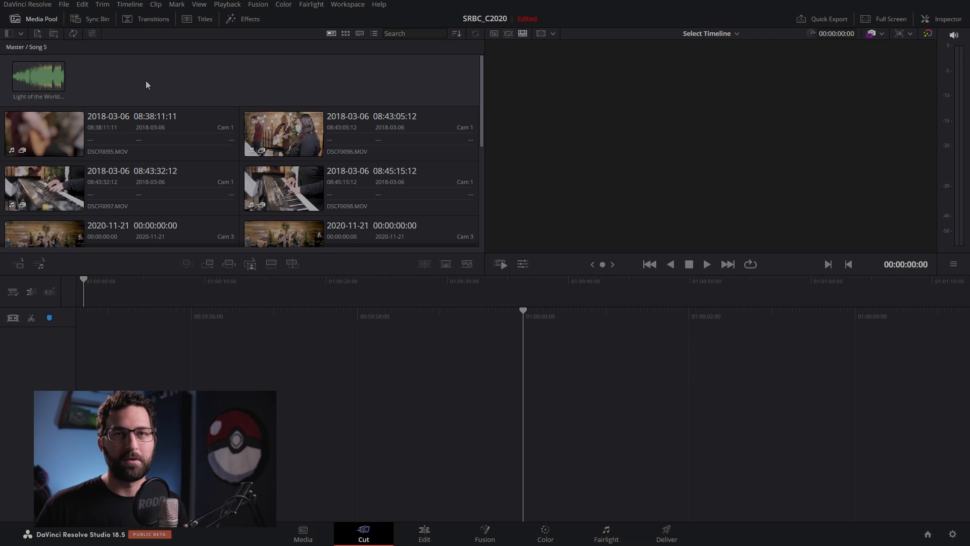
- Select all of Song 5's Fuji, Panasonic and Sony camera clips and auto-sync them by audio in Sync Clips
{"action": "left_click", "coordinate": [64, 78]}
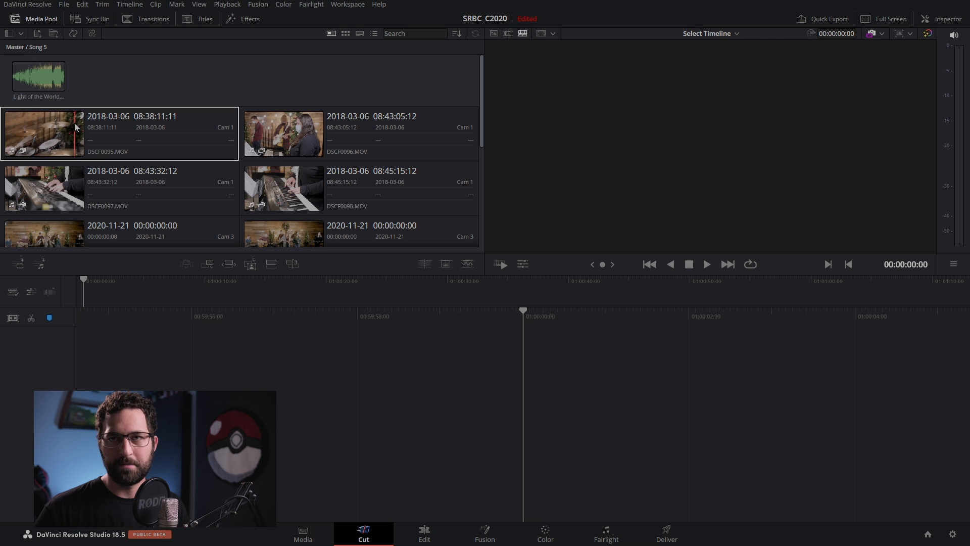
{"action": "scroll", "coordinate": [136, 149], "scroll_direction": "down", "scroll_amount": 6}
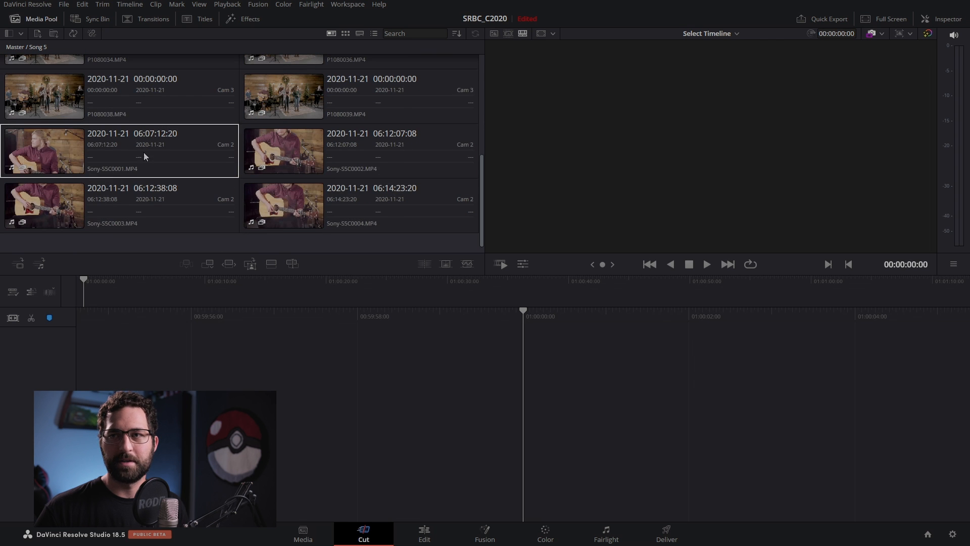
{"action": "key", "text": "ctrl+a"}
{"action": "scroll", "coordinate": [109, 126], "scroll_direction": "up", "scroll_amount": 5}
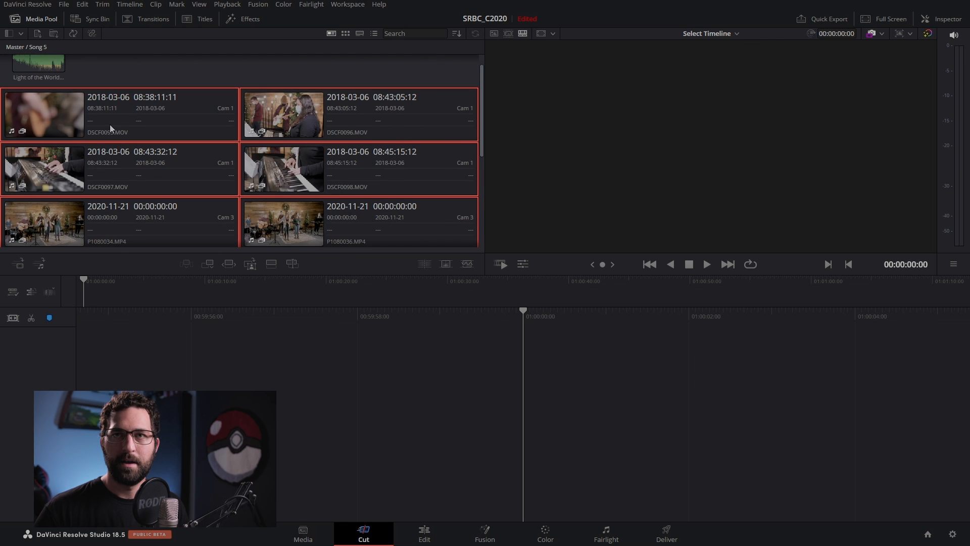
{"action": "scroll", "coordinate": [107, 127], "scroll_direction": "up", "scroll_amount": 1}
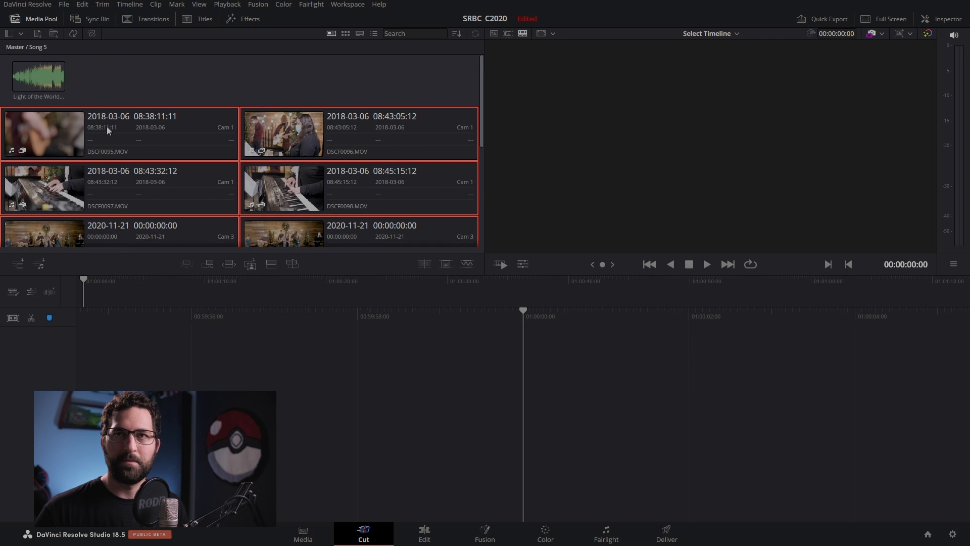
{"action": "left_click", "coordinate": [93, 49]}
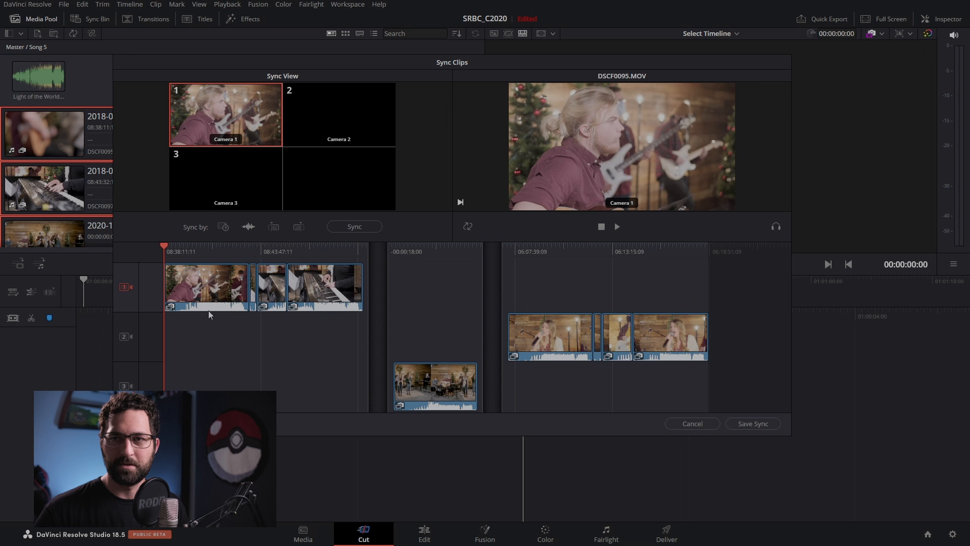
{"action": "left_click", "coordinate": [354, 227]}
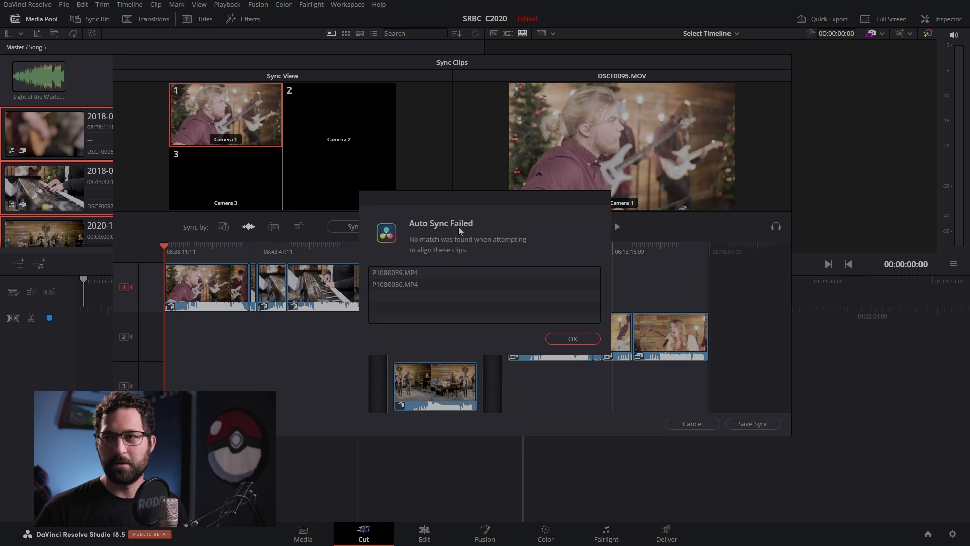
{"action": "left_click", "coordinate": [574, 338]}
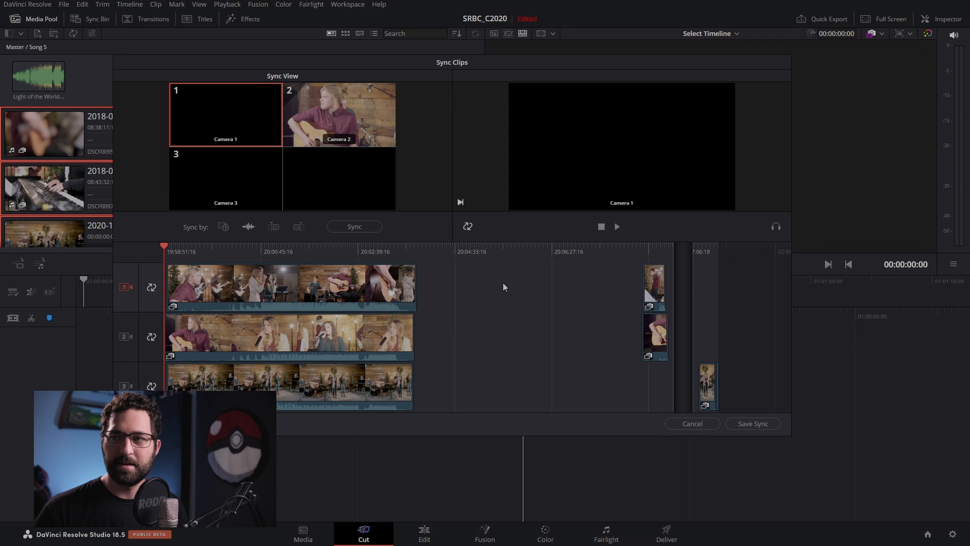
- Turn off the sync lock on Cameras 1, 2 and 3 and save the sync
{"action": "left_click", "coordinate": [468, 227]}
{"action": "left_click", "coordinate": [149, 344]}
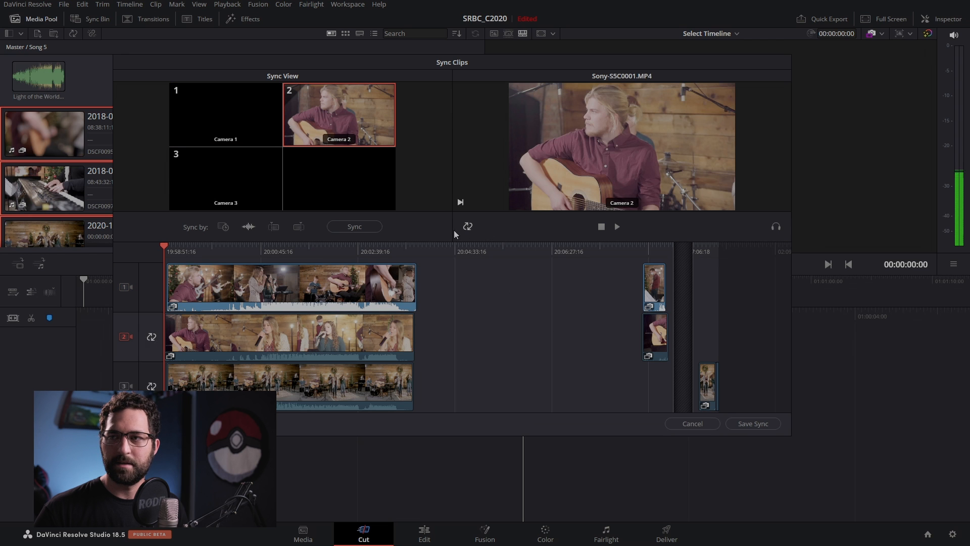
{"action": "left_click", "coordinate": [466, 228]}
{"action": "left_click", "coordinate": [153, 385]}
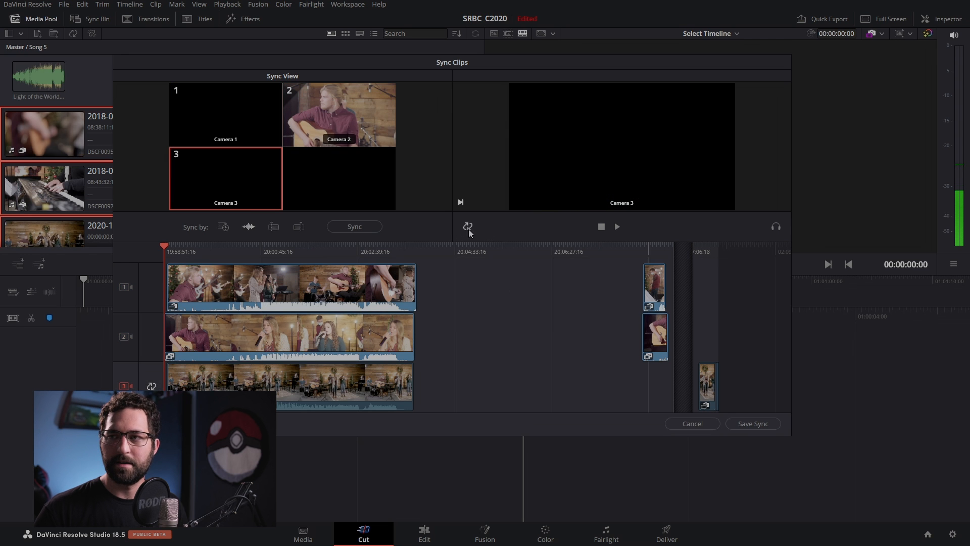
{"action": "left_click", "coordinate": [468, 228]}
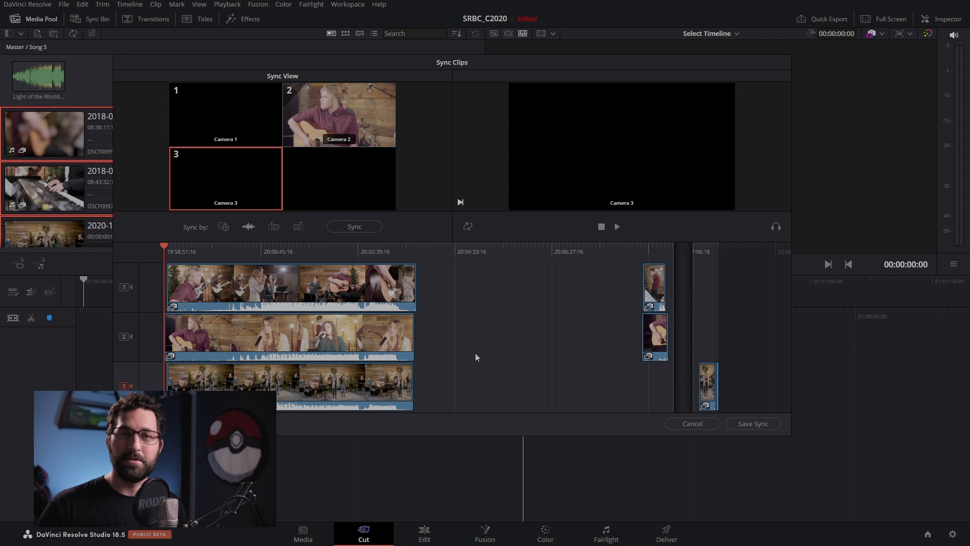
{"action": "left_click", "coordinate": [751, 425]}
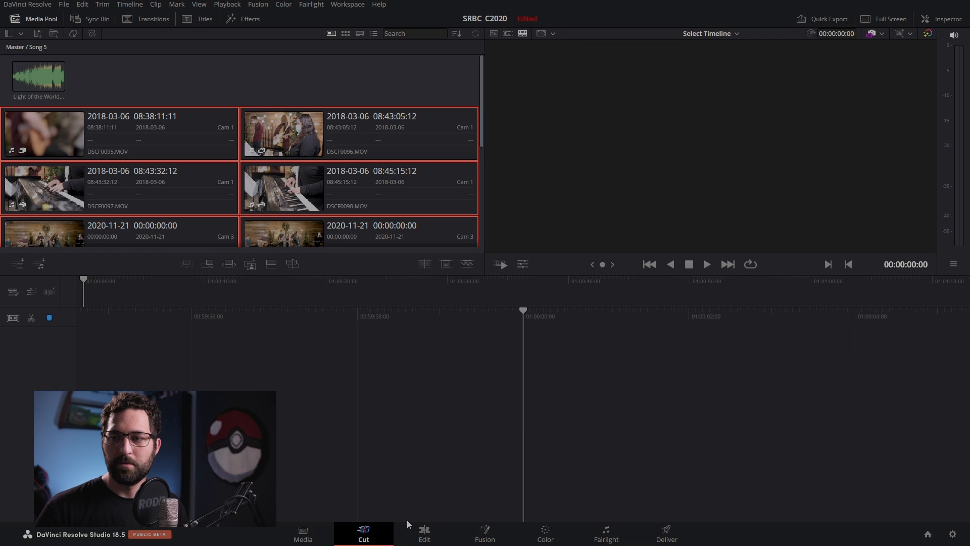
- On the Edit page, move the Media Sync clip from the Song 5 bin into the Multicams bin and open that bin
{"action": "left_click", "coordinate": [424, 535]}
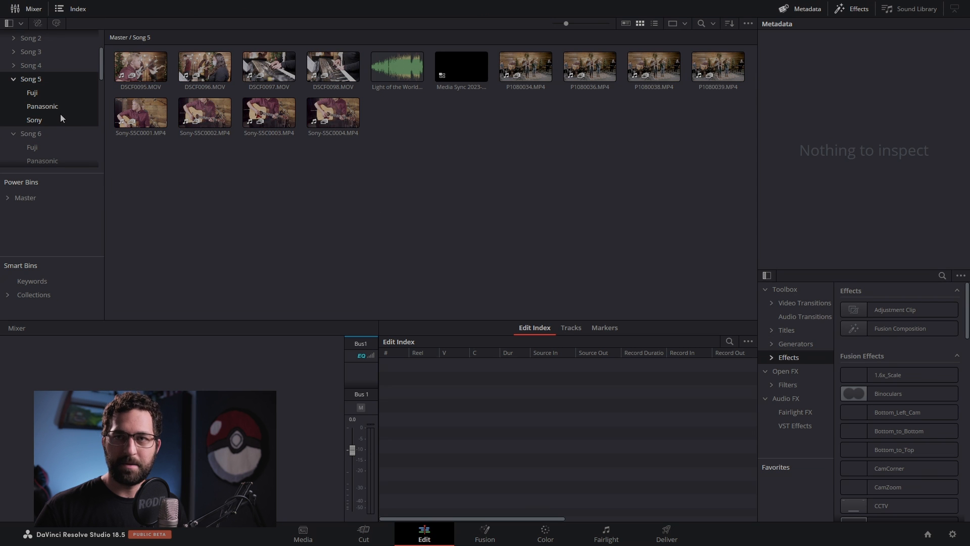
{"action": "double_click", "coordinate": [37, 80]}
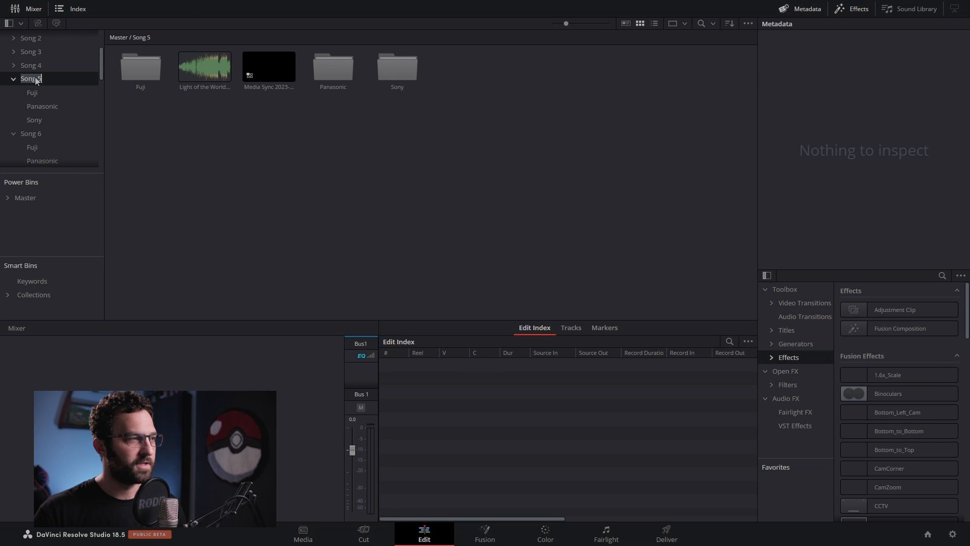
{"action": "left_click", "coordinate": [268, 74]}
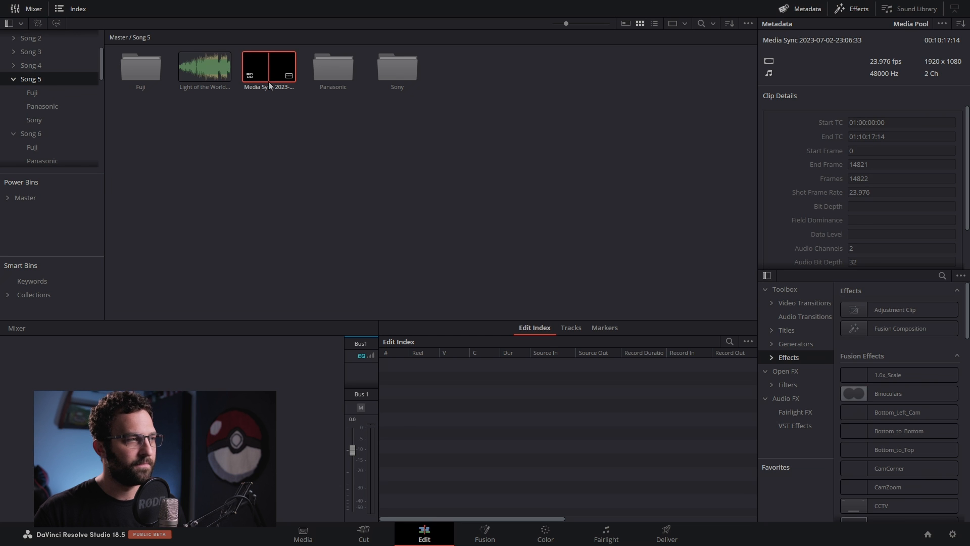
{"action": "scroll", "coordinate": [70, 92], "scroll_direction": "up", "scroll_amount": 3}
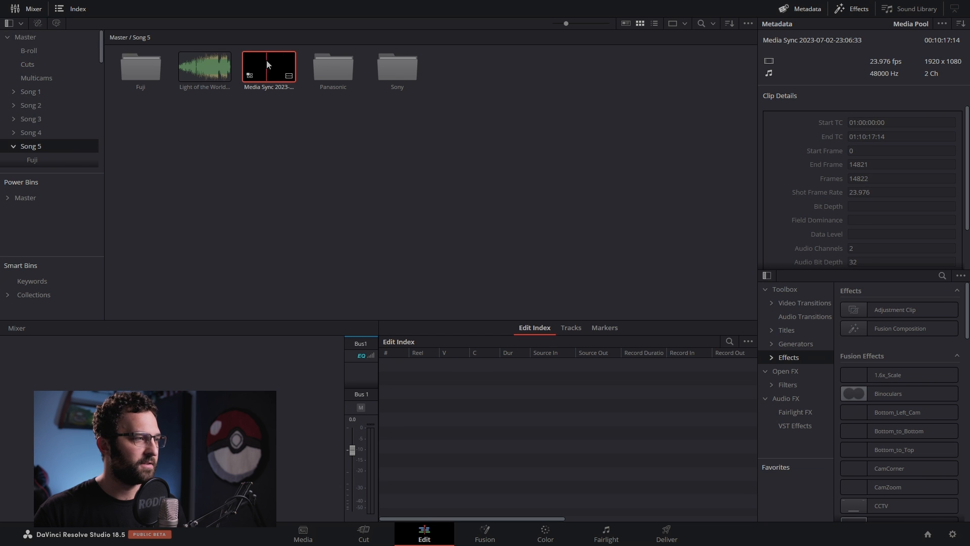
{"action": "left_click_drag", "start_coordinate": [269, 69], "coordinate": [43, 79]}
{"action": "left_click", "coordinate": [43, 80]}
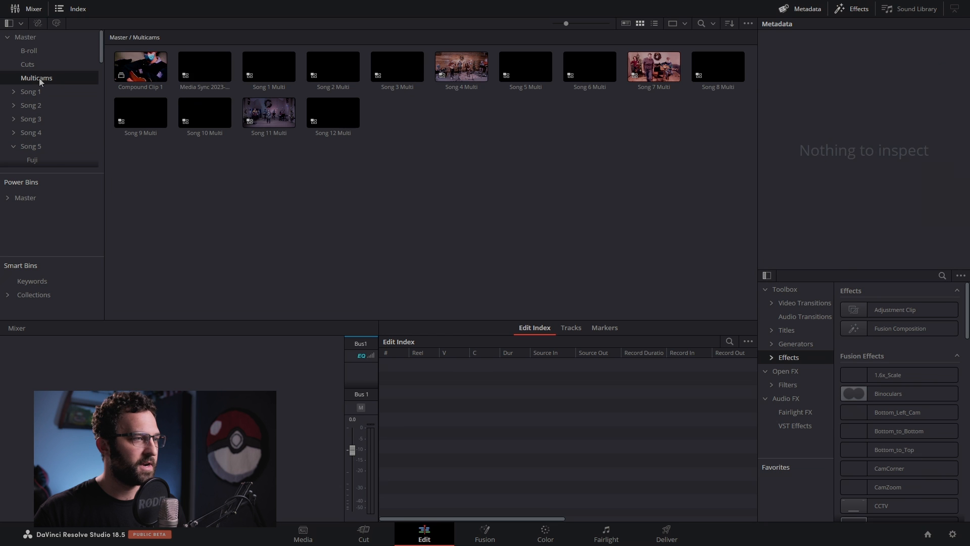
- Rename the Media Sync clip as "Song 5 Multicam"
{"action": "double_click", "coordinate": [200, 86]}
{"action": "type", "text": "Song "}
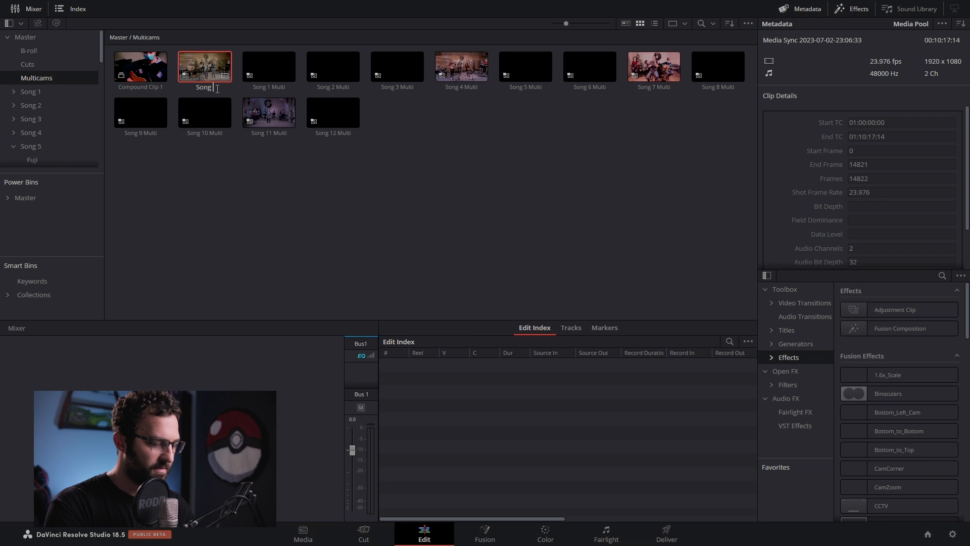
{"action": "type", "text": "5 Multicam"}
{"action": "key", "text": "Return"}
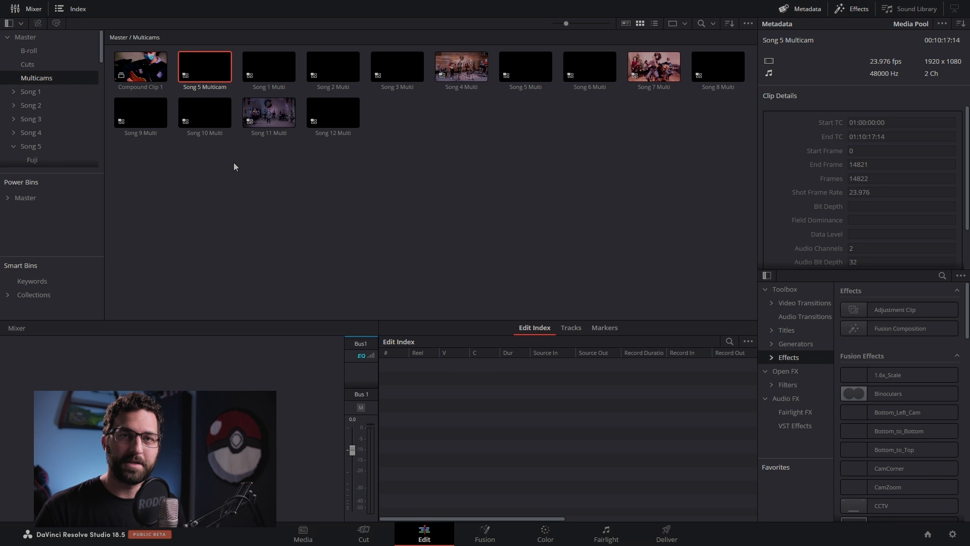
- Build a timeline from Song 5's Fuji clips on the first video track with the Panasonic clips stacked on the second
{"action": "left_click", "coordinate": [48, 146]}
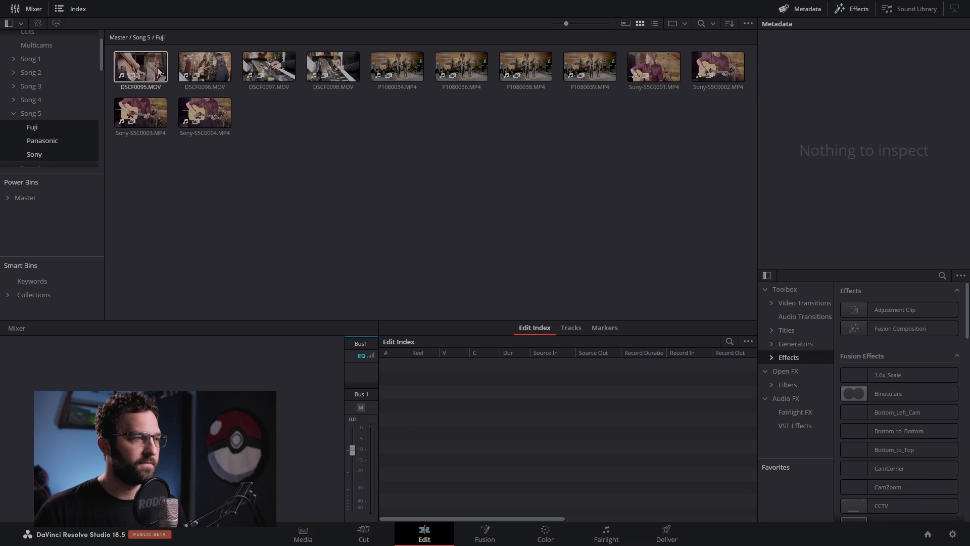
{"action": "left_click", "coordinate": [140, 66]}
{"action": "left_click", "coordinate": [333, 66], "text": "shift"}
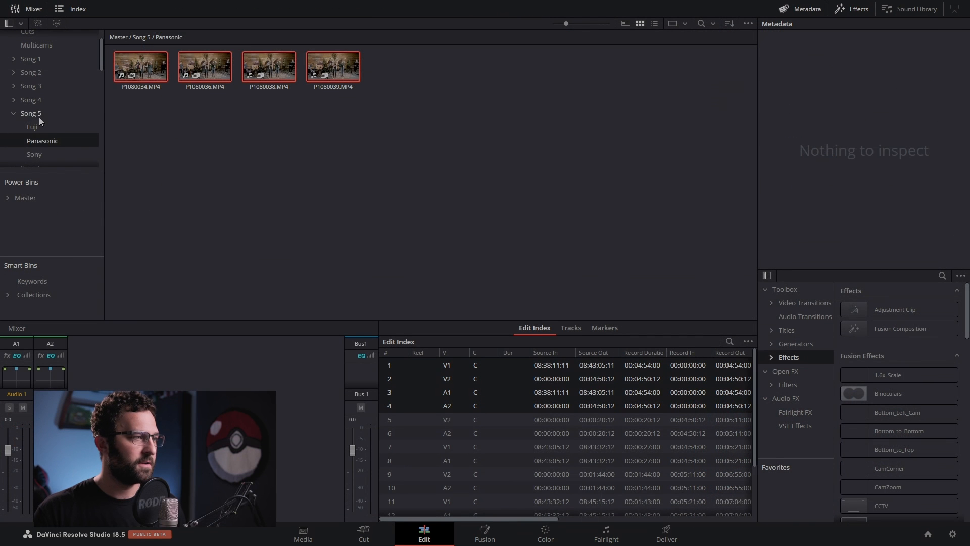
- Convert Timeline 14 in Song 5's Fuji bin to a multicam clip and delete it
{"action": "left_click", "coordinate": [38, 115]}
{"action": "left_click", "coordinate": [44, 128]}
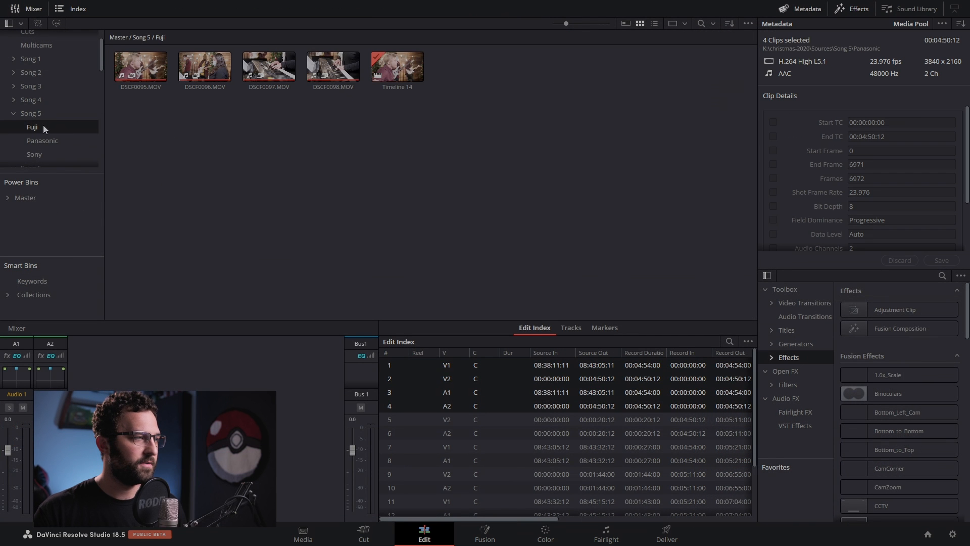
{"action": "right_click", "coordinate": [398, 71]}
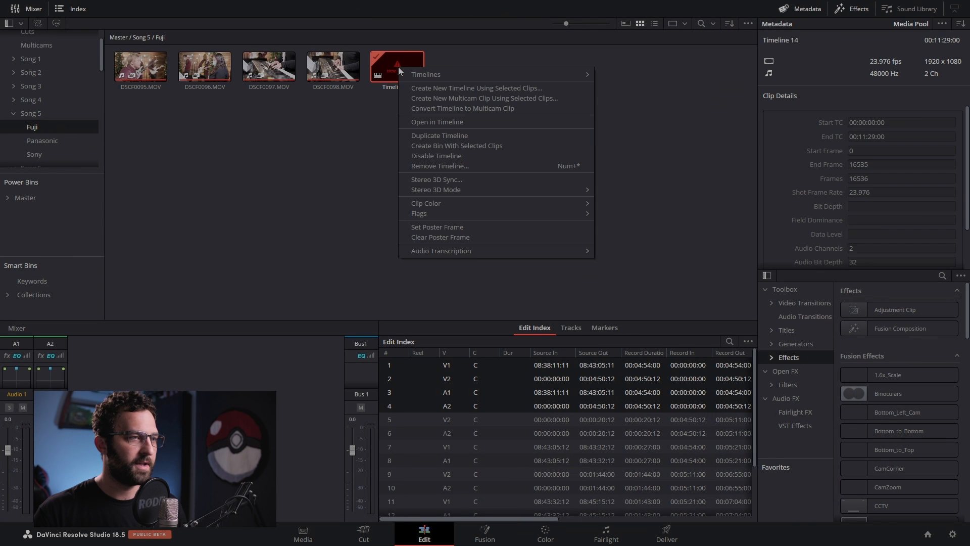
{"action": "left_click", "coordinate": [439, 108]}
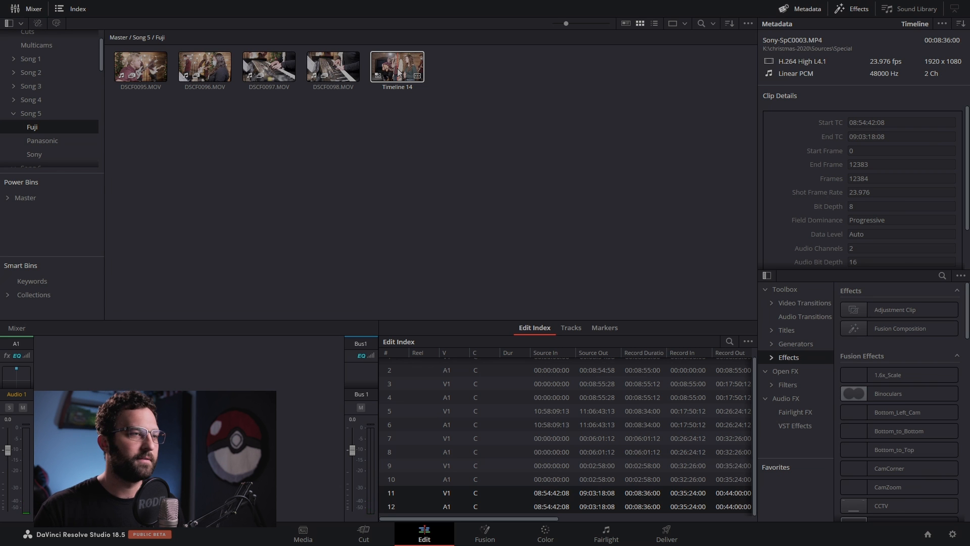
{"action": "key", "text": "Delete"}
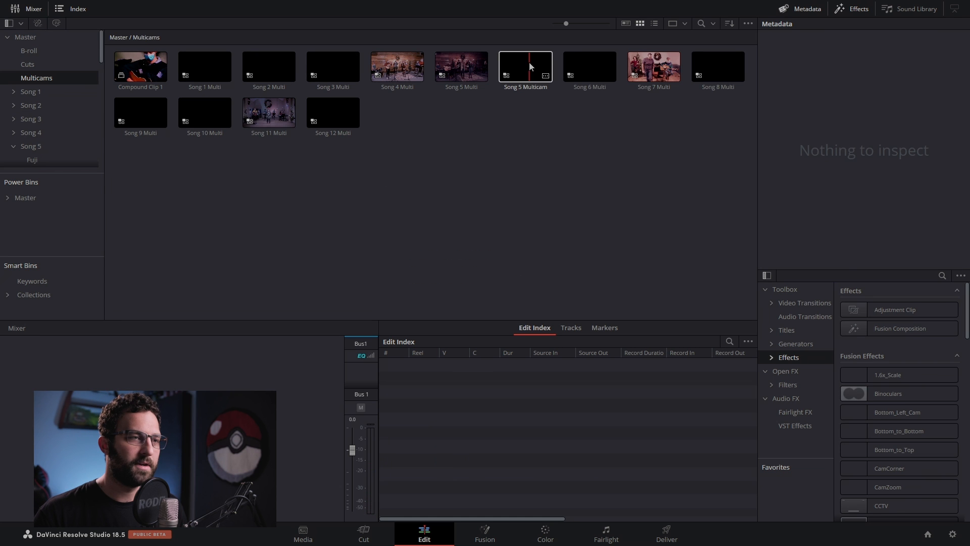
- Open Song 5 Multicam in the timeline and delete the separate group of short clips well after the first take on all tracks
{"action": "right_click", "coordinate": [531, 66]}
{"action": "left_click", "coordinate": [544, 83]}
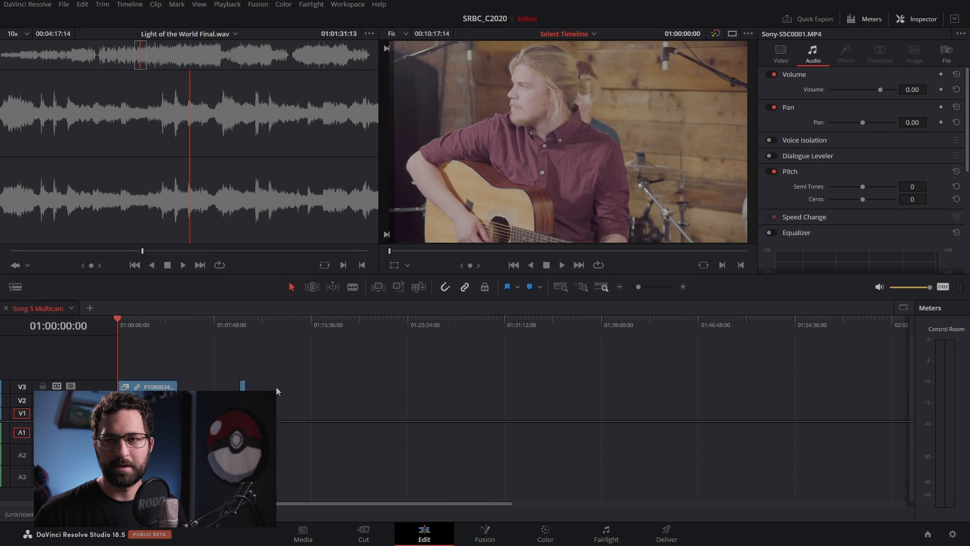
{"action": "scroll", "coordinate": [277, 387], "scroll_direction": "up", "scroll_amount": 8}
{"action": "scroll", "coordinate": [285, 390], "scroll_direction": "right", "scroll_amount": 7}
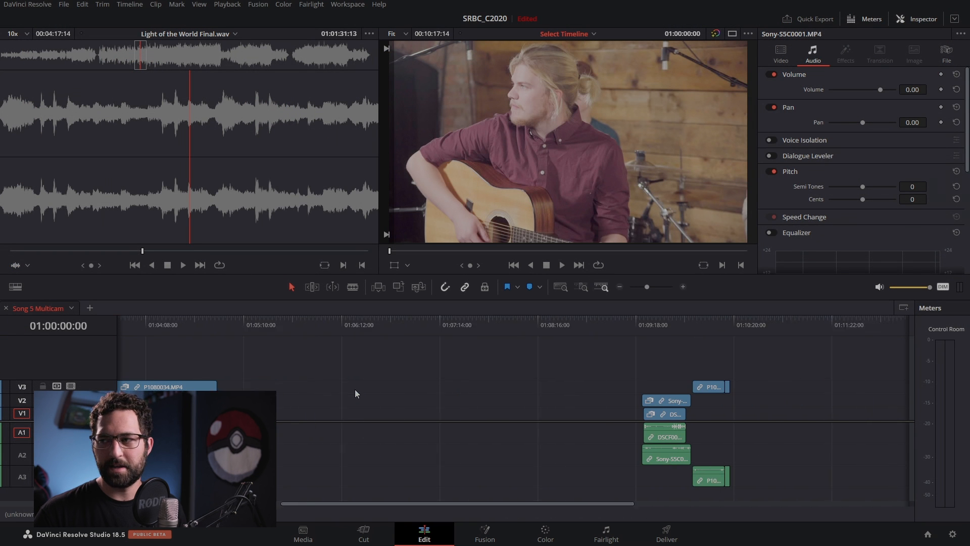
{"action": "scroll", "coordinate": [355, 389], "scroll_direction": "right", "scroll_amount": 2}
{"action": "left_click_drag", "start_coordinate": [538, 361], "coordinate": [702, 504]}
{"action": "scroll", "coordinate": [444, 395], "scroll_direction": "down", "scroll_amount": 2}
{"action": "scroll", "coordinate": [493, 416], "scroll_direction": "down", "scroll_amount": 2}
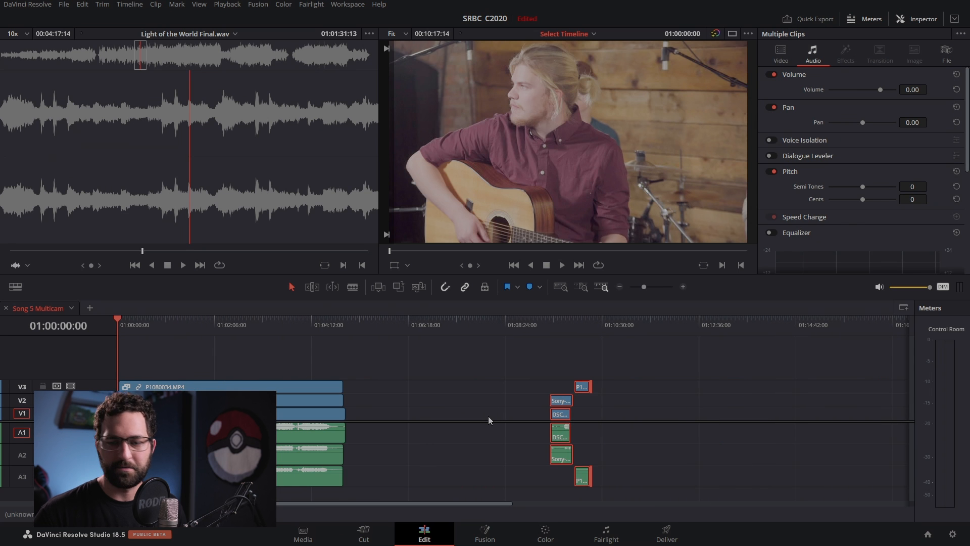
{"action": "key", "text": "Delete"}
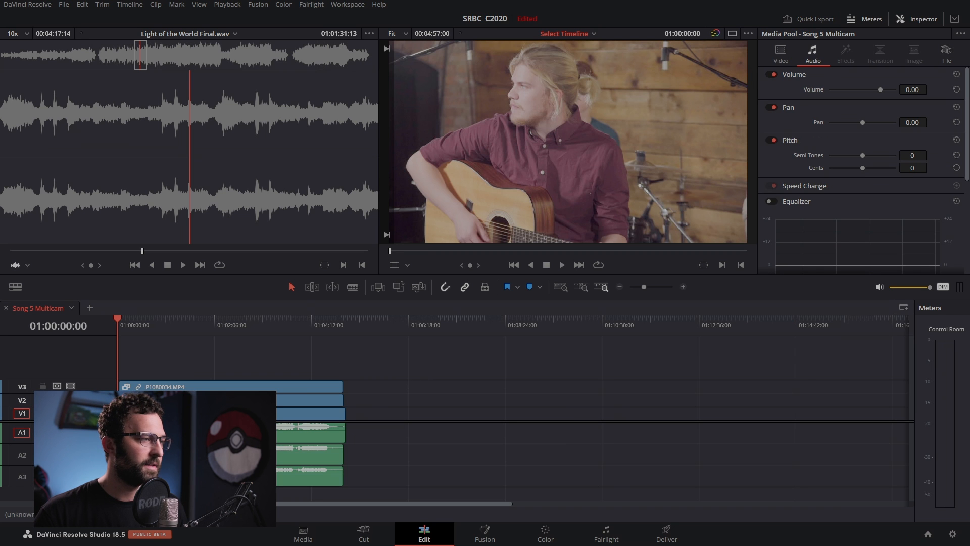
- Add the remaining Fuji, Sony and Panasonic takes after the first take on tracks V1, V2 and V3 of Song 5 Multicam
{"action": "key", "text": "q"}
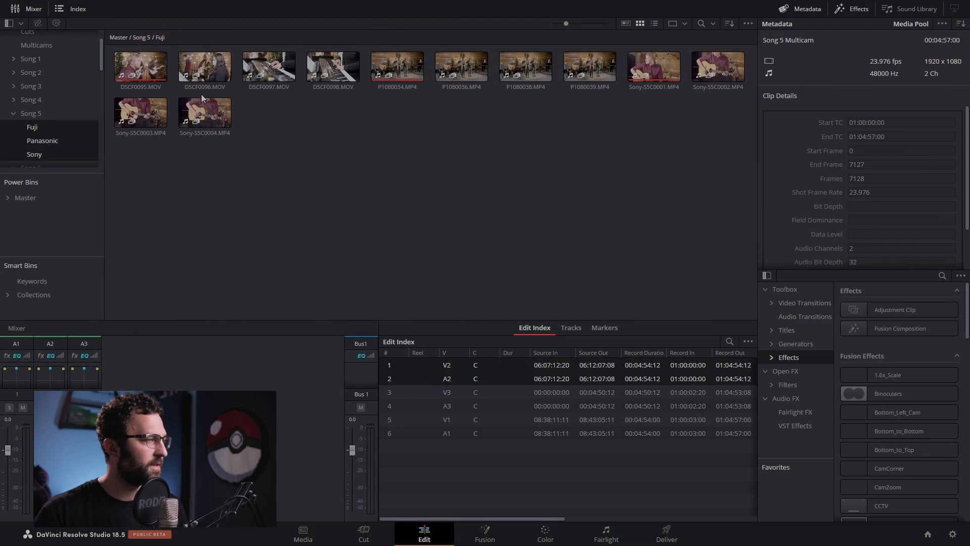
{"action": "left_click", "coordinate": [207, 69]}
{"action": "left_click", "coordinate": [331, 68], "text": "shift"}
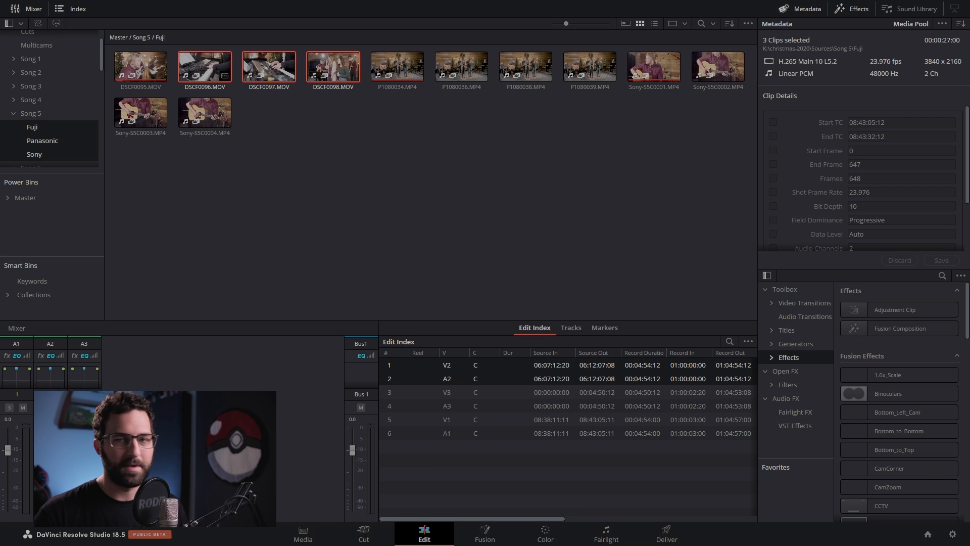
{"action": "left_click", "coordinate": [462, 69]}
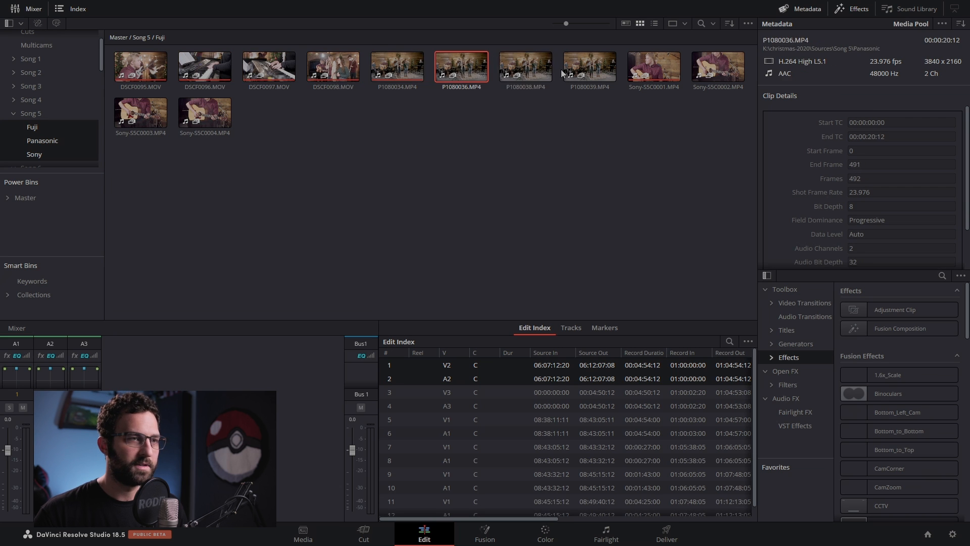
{"action": "left_click", "coordinate": [583, 63], "text": "shift"}
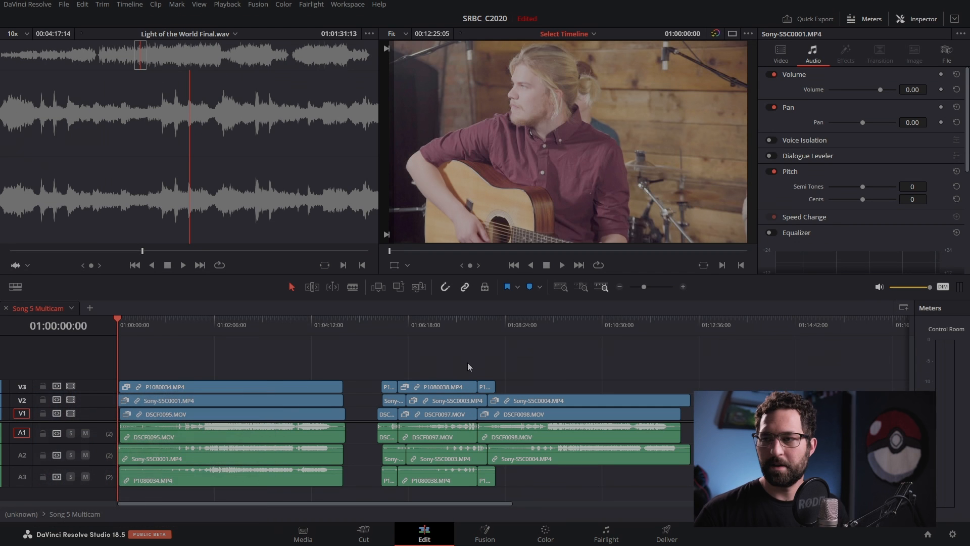
- Move the third and fourth takes' clips on all tracks further along the timeline to leave gaps between the takes
{"action": "scroll", "coordinate": [468, 362], "scroll_direction": "right", "scroll_amount": 3}
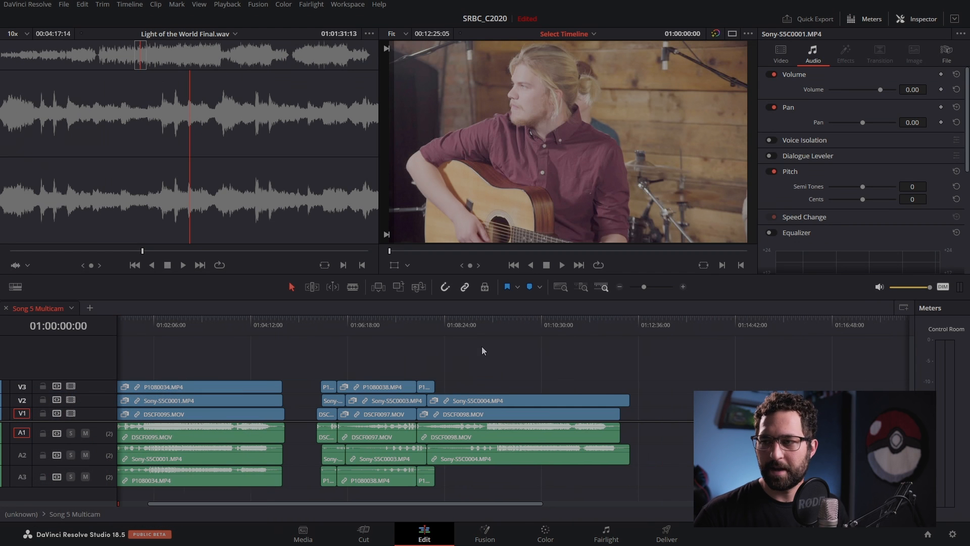
{"action": "left_click_drag", "start_coordinate": [380, 365], "coordinate": [514, 490]}
{"action": "left_click_drag", "start_coordinate": [360, 387], "coordinate": [470, 389]}
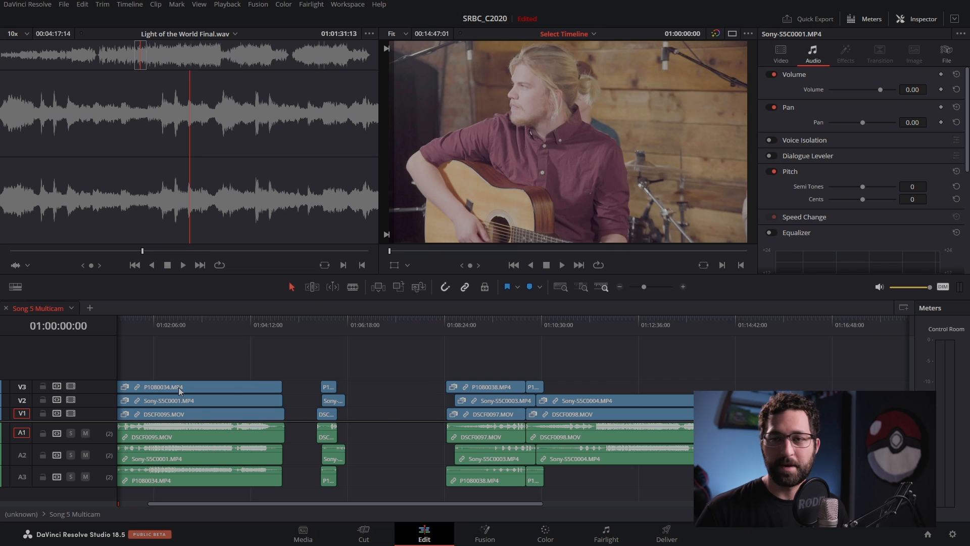
{"action": "left_click_drag", "start_coordinate": [541, 363], "coordinate": [606, 496]}
{"action": "left_click_drag", "start_coordinate": [573, 401], "coordinate": [635, 385]}
- Auto-align the second take's clips by waveform and shift P1080036.MP4 earlier to line up with its Sony and Fuji clips
{"action": "left_click_drag", "start_coordinate": [338, 366], "coordinate": [339, 494]}
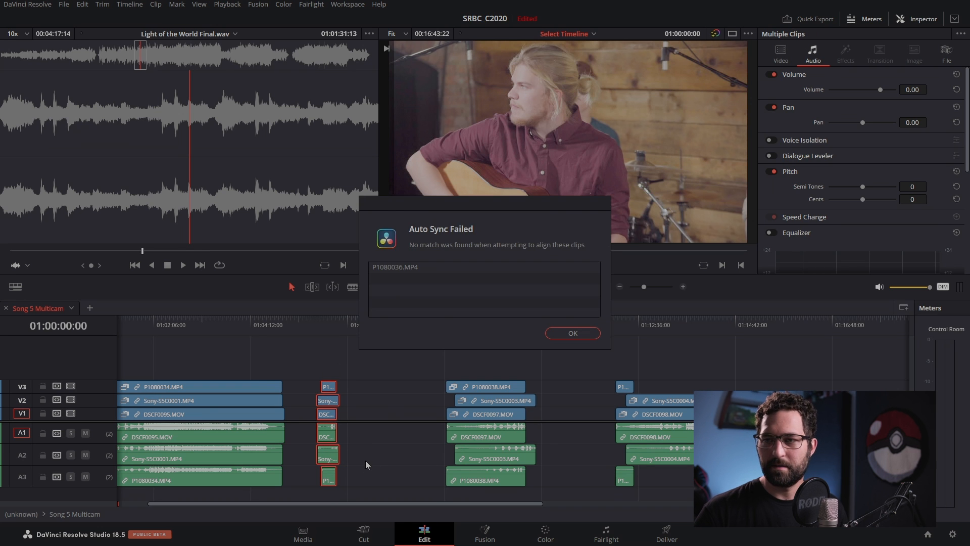
{"action": "left_click", "coordinate": [571, 333]}
{"action": "left_click", "coordinate": [322, 323]}
{"action": "key", "text": "ctrl+equal"}
{"action": "key", "text": "ctrl+equal"}
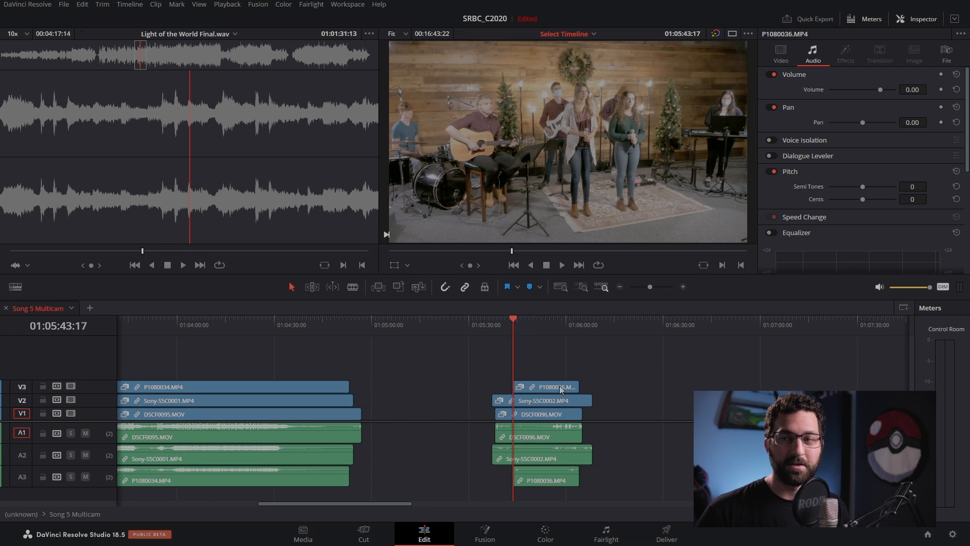
{"action": "key", "text": "ctrl+equal"}
{"action": "key", "text": "ctrl+equal"}
{"action": "key", "text": "ctrl+equal"}
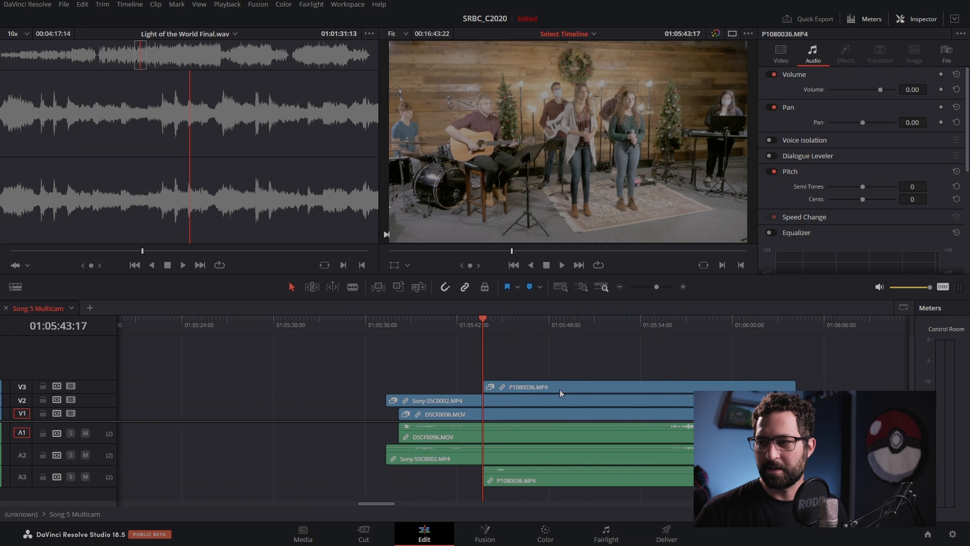
{"action": "scroll", "coordinate": [560, 389], "scroll_direction": "right", "scroll_amount": 3}
{"action": "left_click_drag", "start_coordinate": [606, 384], "coordinate": [533, 386]}
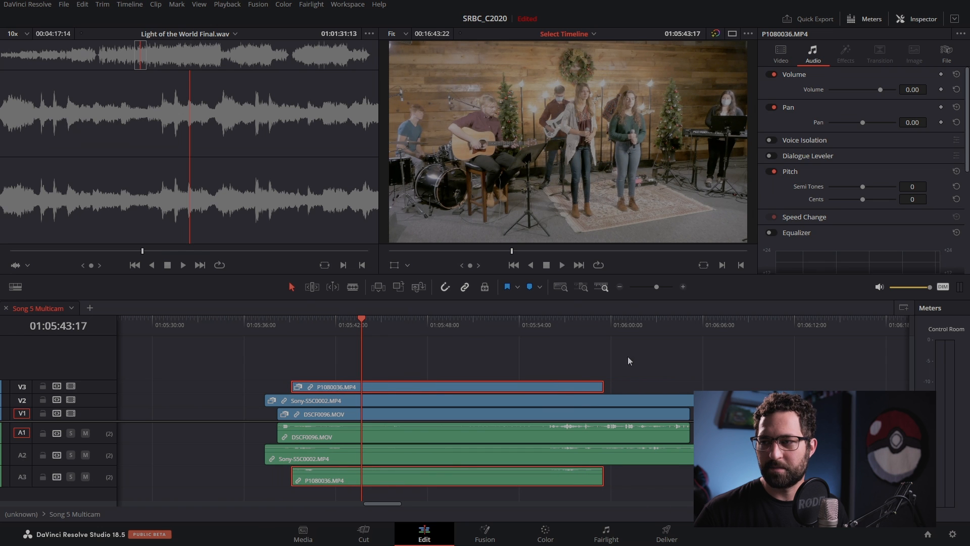
- Auto-align the third take's Fuji, Sony and Panasonic clips by waveform
{"action": "scroll", "coordinate": [474, 398], "scroll_direction": "down", "scroll_amount": 5}
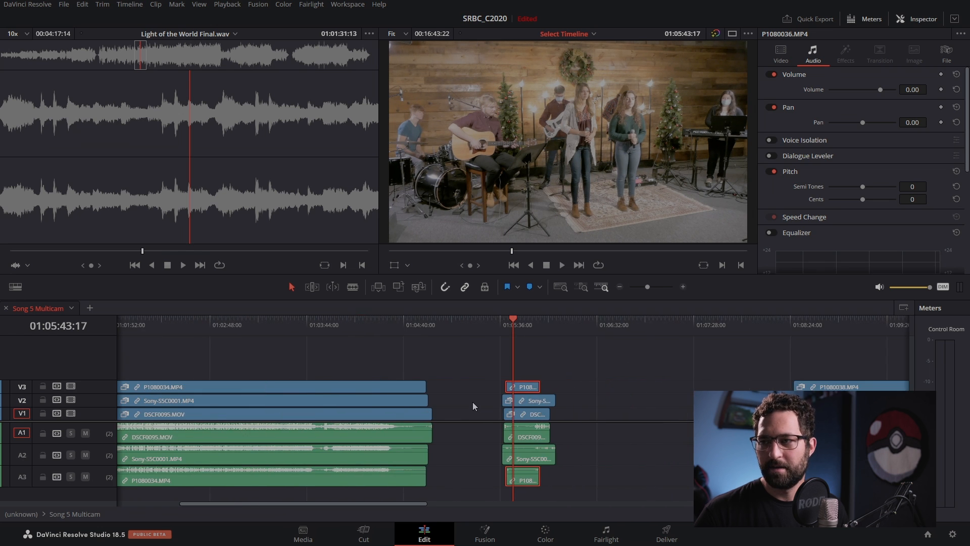
{"action": "left_click", "coordinate": [730, 327]}
{"action": "left_click_drag", "start_coordinate": [762, 357], "coordinate": [674, 421]}
{"action": "key", "text": "alt+a"}
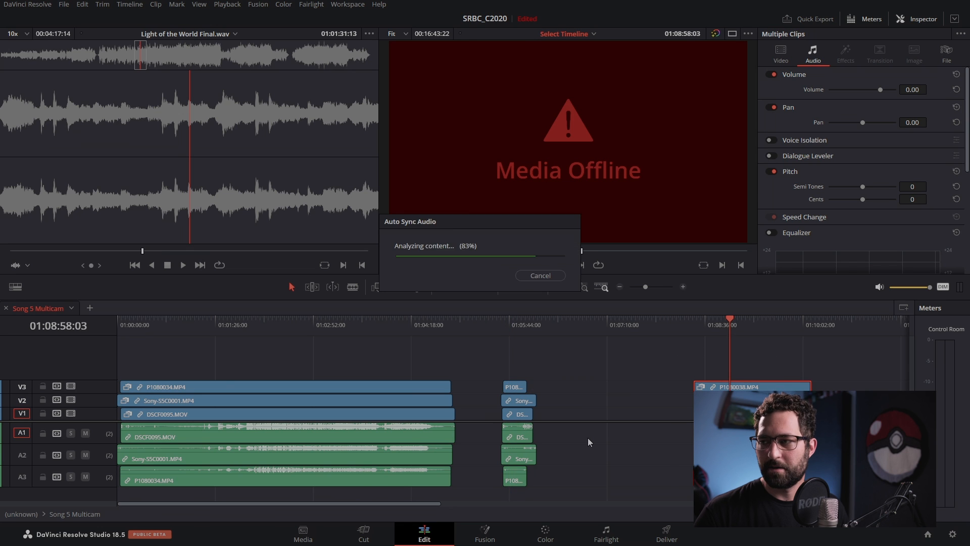
{"action": "scroll", "coordinate": [589, 438], "scroll_direction": "right", "scroll_amount": 2}
{"action": "scroll", "coordinate": [590, 437], "scroll_direction": "right", "scroll_amount": 2}
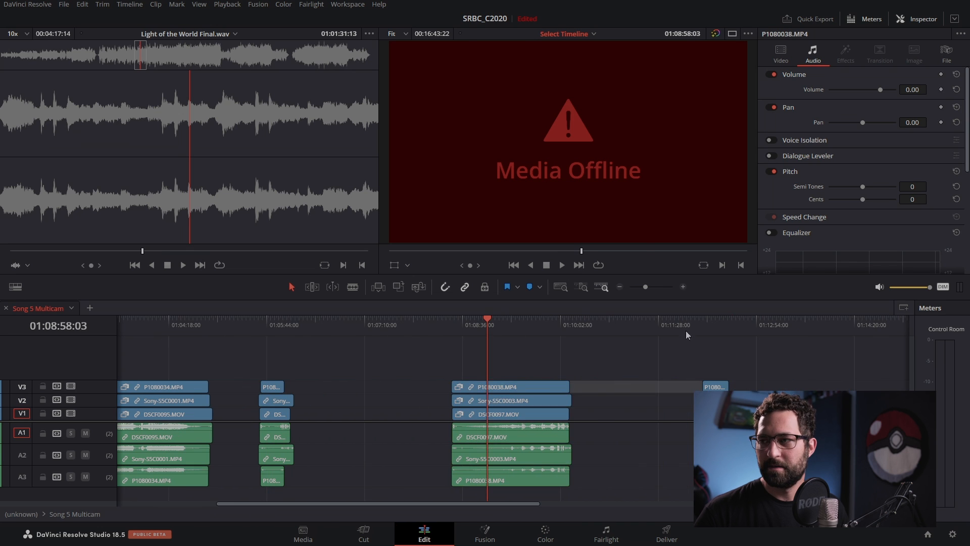
- Auto-align the fourth take's clips by waveform and position P1080039.MP4 at the start of that take
{"action": "left_click", "coordinate": [693, 329]}
{"action": "scroll", "coordinate": [627, 377], "scroll_direction": "right", "scroll_amount": 2}
{"action": "scroll", "coordinate": [626, 380], "scroll_direction": "right", "scroll_amount": 2}
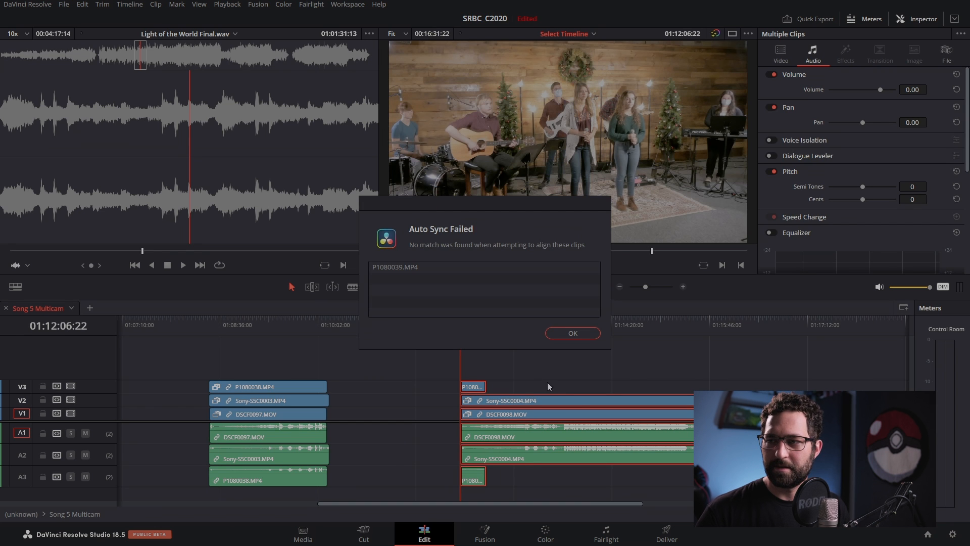
{"action": "left_click", "coordinate": [572, 333]}
{"action": "left_click", "coordinate": [473, 387]}
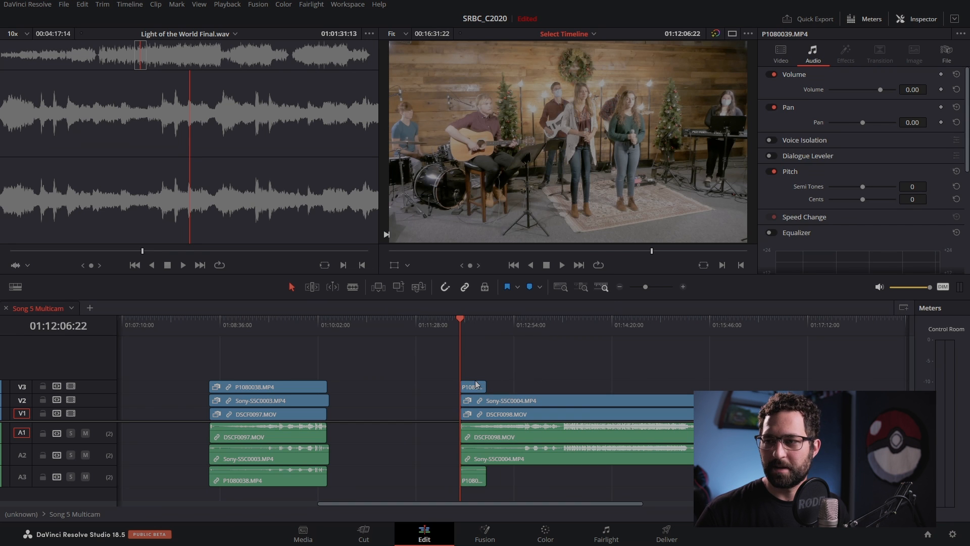
{"action": "left_click_drag", "start_coordinate": [470, 385], "coordinate": [479, 387]}
{"action": "scroll", "coordinate": [498, 384], "scroll_direction": "up", "scroll_amount": 4}
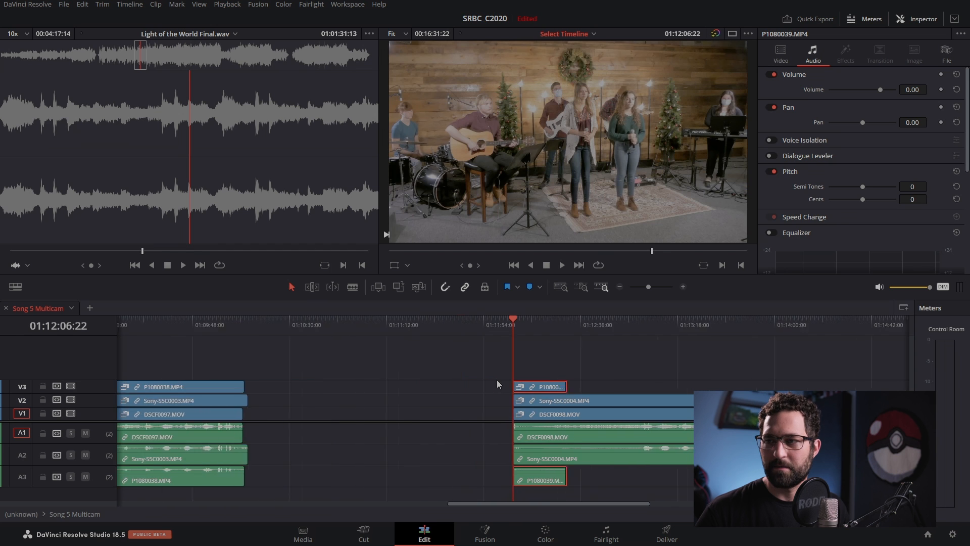
- Disable all clips of the second, third and fourth takes and return the playhead to the start of Song 5 Multicam
{"action": "left_click_drag", "start_coordinate": [553, 333], "coordinate": [254, 485]}
{"action": "left_click", "coordinate": [624, 351]}
{"action": "scroll", "coordinate": [591, 387], "scroll_direction": "down", "scroll_amount": 4}
{"action": "key", "text": "d"}
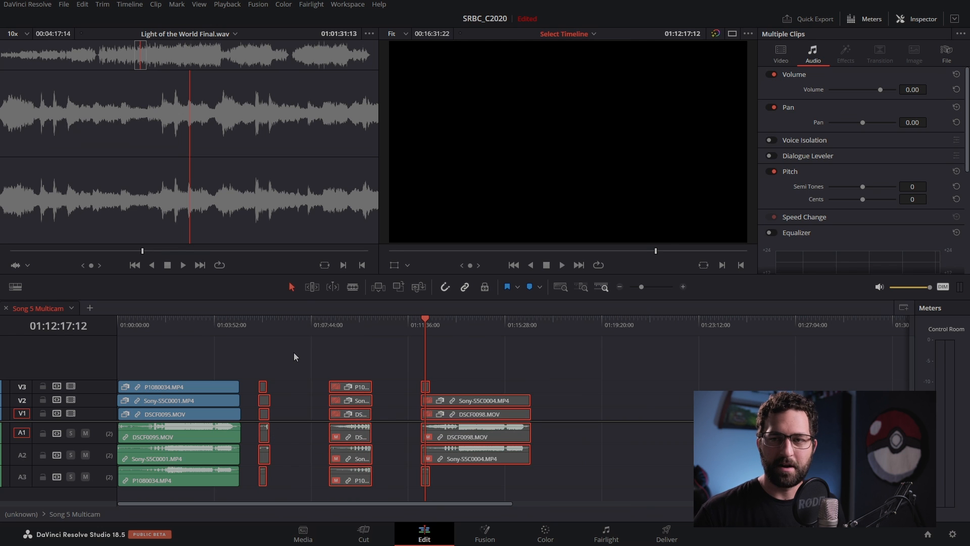
{"action": "left_click_drag", "start_coordinate": [188, 325], "coordinate": [110, 353]}
{"action": "scroll", "coordinate": [186, 381], "scroll_direction": "up", "scroll_amount": 4}
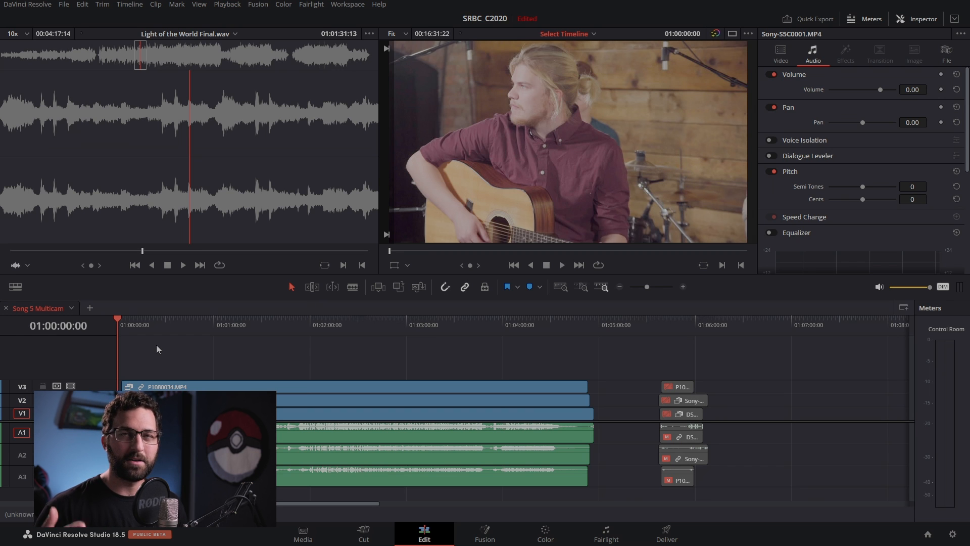
- Search the keyboard customization commands for "multi" and review the Multicam Switch and Multicam Cut shortcuts
{"action": "left_click", "coordinate": [52, 5]}
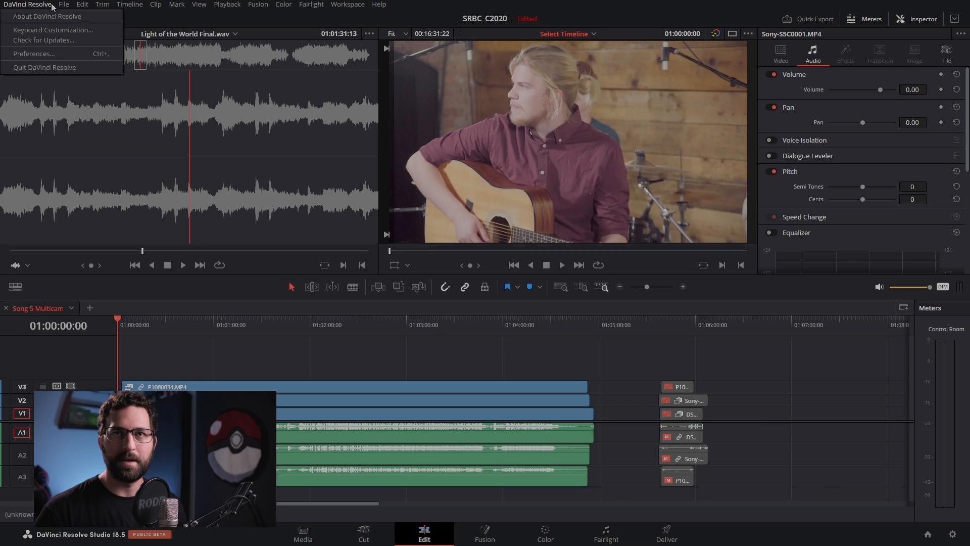
{"action": "left_click", "coordinate": [49, 30]}
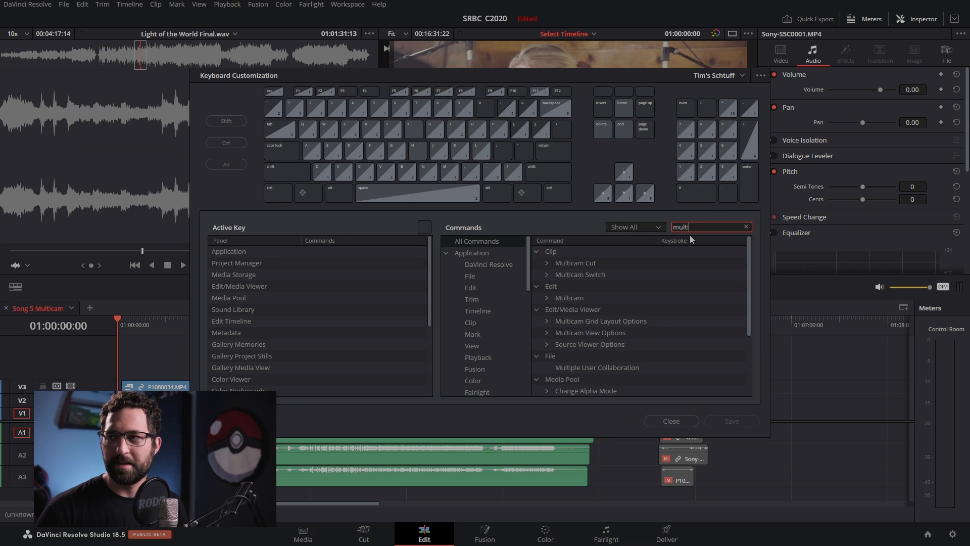
{"action": "left_click", "coordinate": [546, 275]}
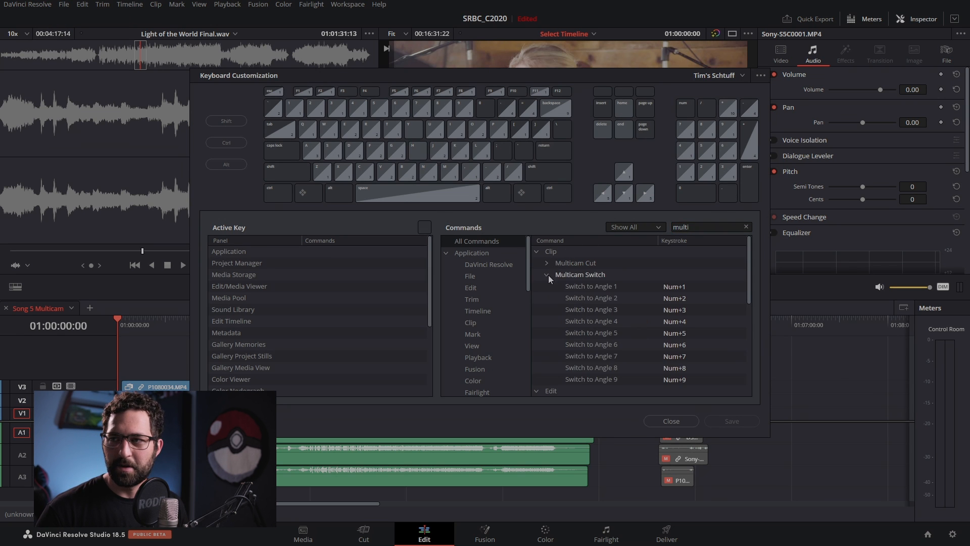
{"action": "left_click", "coordinate": [547, 262]}
{"action": "scroll", "coordinate": [591, 273], "scroll_direction": "down", "scroll_amount": 3}
{"action": "scroll", "coordinate": [652, 298], "scroll_direction": "down", "scroll_amount": 3}
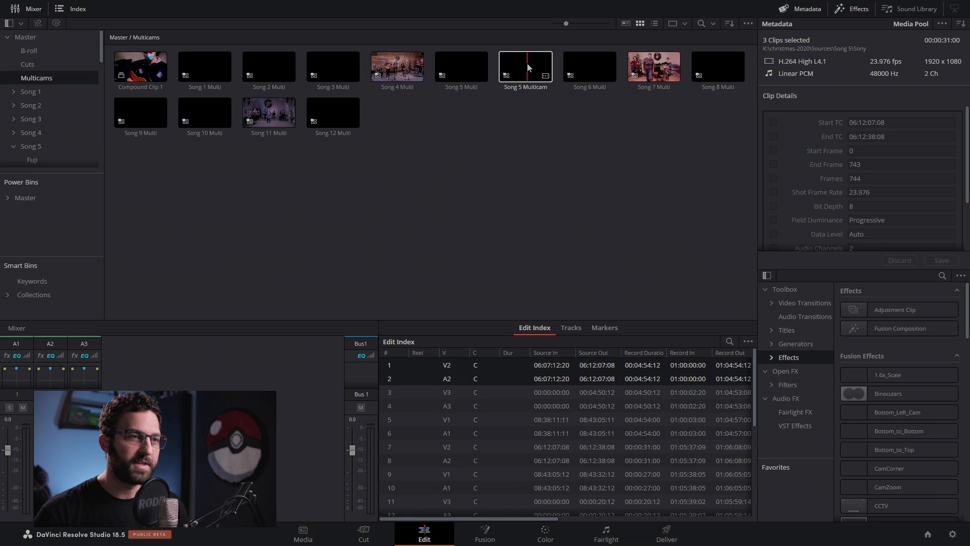
- Create a timeline named Song 5 B from Song 5 Multicam, move it to the Cuts bin and open it
{"action": "right_click", "coordinate": [528, 67]}
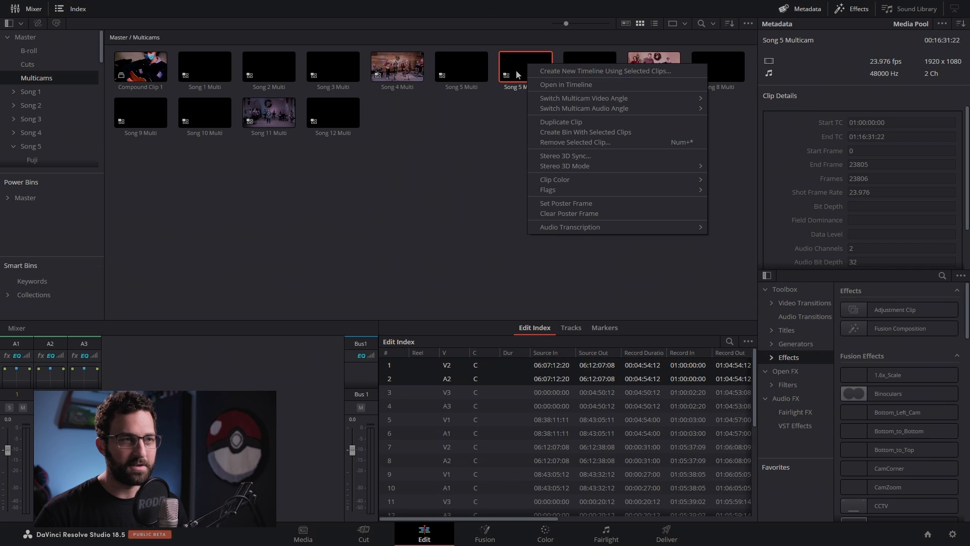
{"action": "left_click", "coordinate": [556, 70]}
{"action": "key", "text": "Return"}
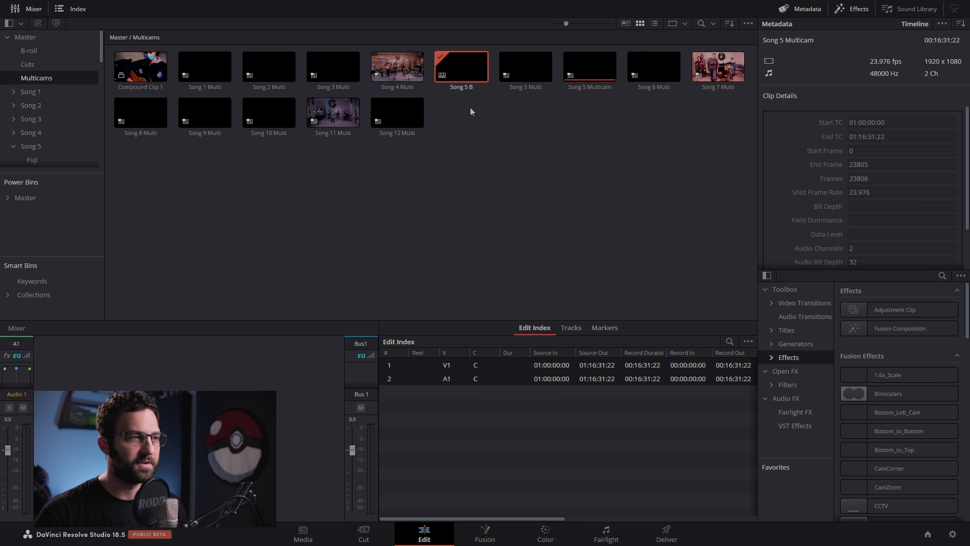
{"action": "left_click_drag", "start_coordinate": [467, 68], "coordinate": [42, 65]}
{"action": "left_click", "coordinate": [76, 65]}
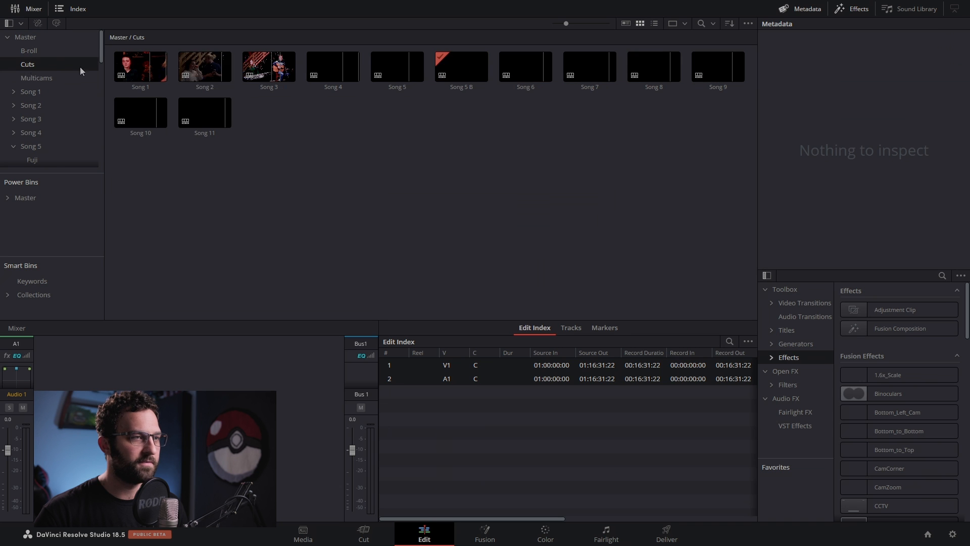
{"action": "left_click", "coordinate": [452, 69]}
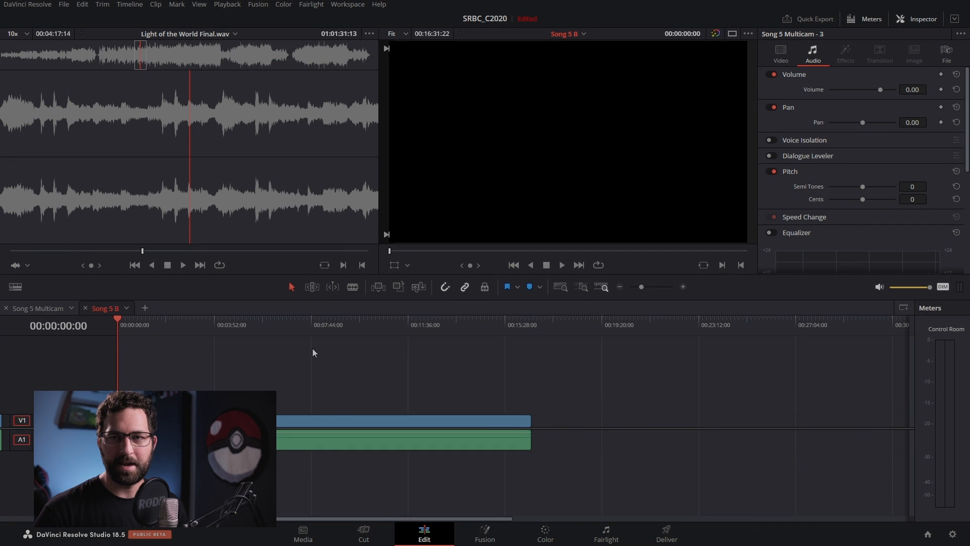
- Switch the source viewer to multicam mode and play through the Song 5 B timeline from about 00:02:16:16
{"action": "key", "text": "ctrl+equal"}
{"action": "left_click", "coordinate": [265, 331]}
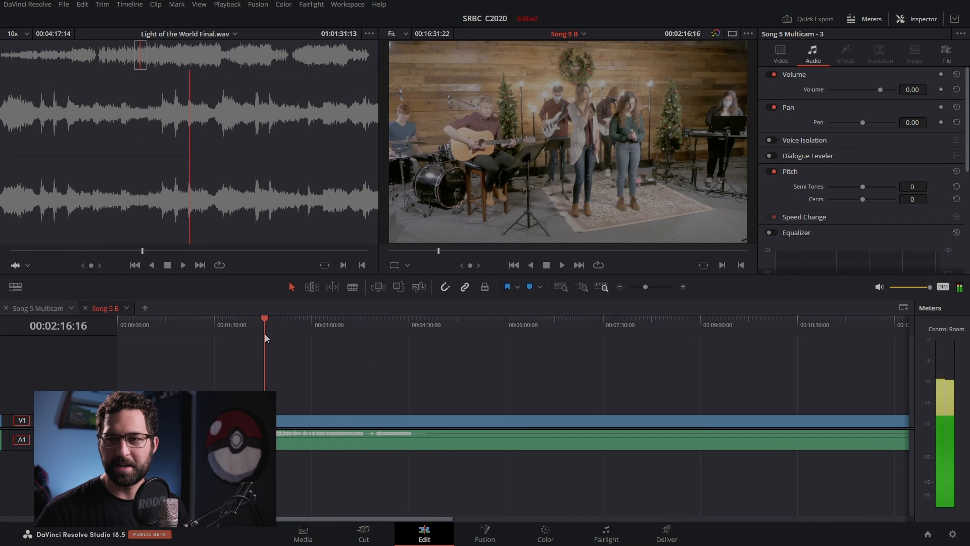
{"action": "left_click", "coordinate": [27, 265]}
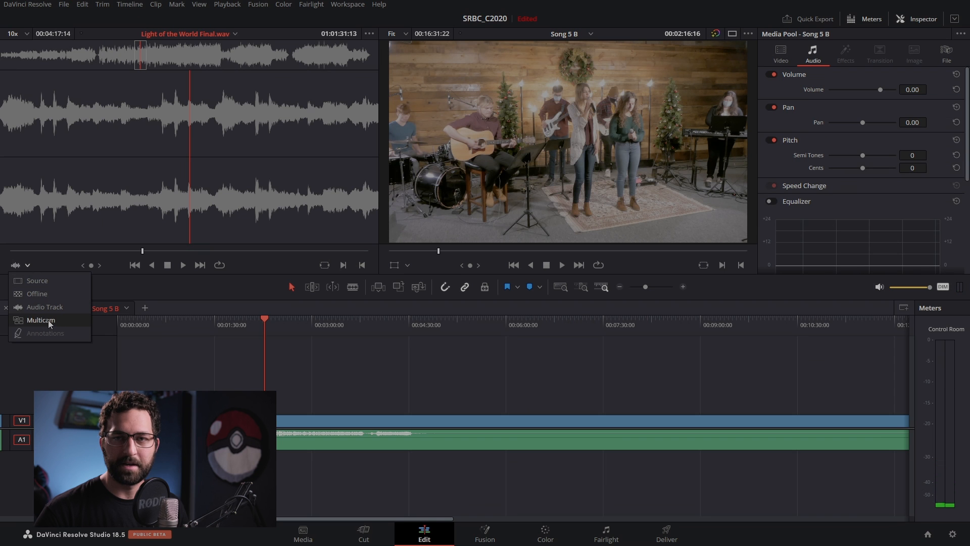
{"action": "left_click", "coordinate": [48, 320]}
{"action": "key", "text": "space"}
{"action": "left_click_drag", "start_coordinate": [253, 334], "coordinate": [274, 335]}
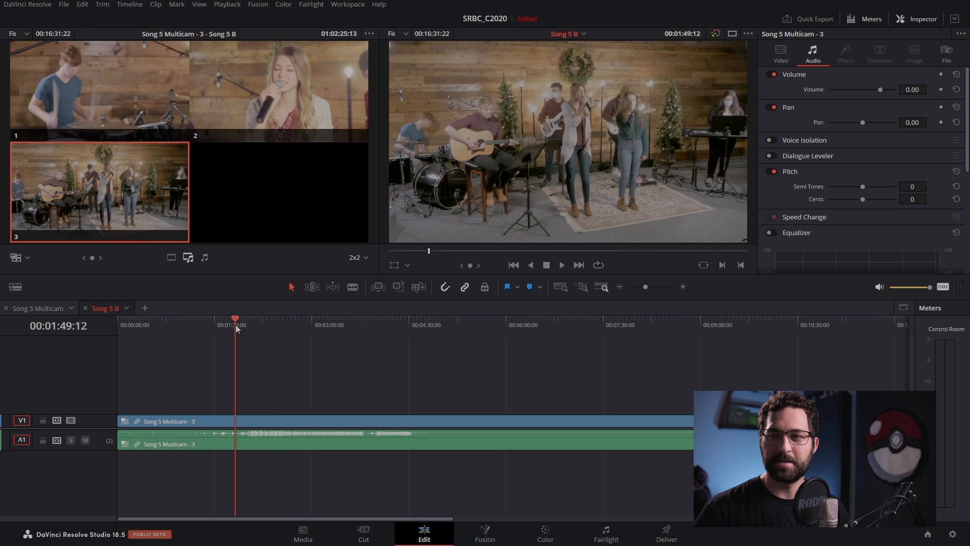
- Cut Song 5 B to angle 1 at 00:01:49:12, to angle 2 about 33 seconds on, and to angle 3 at 00:02:51:18
{"action": "left_click", "coordinate": [235, 324]}
{"action": "key", "text": "1"}
{"action": "left_click", "coordinate": [271, 325]}
{"action": "key", "text": "2"}
{"action": "left_click", "coordinate": [302, 325]}
{"action": "key", "text": "3"}
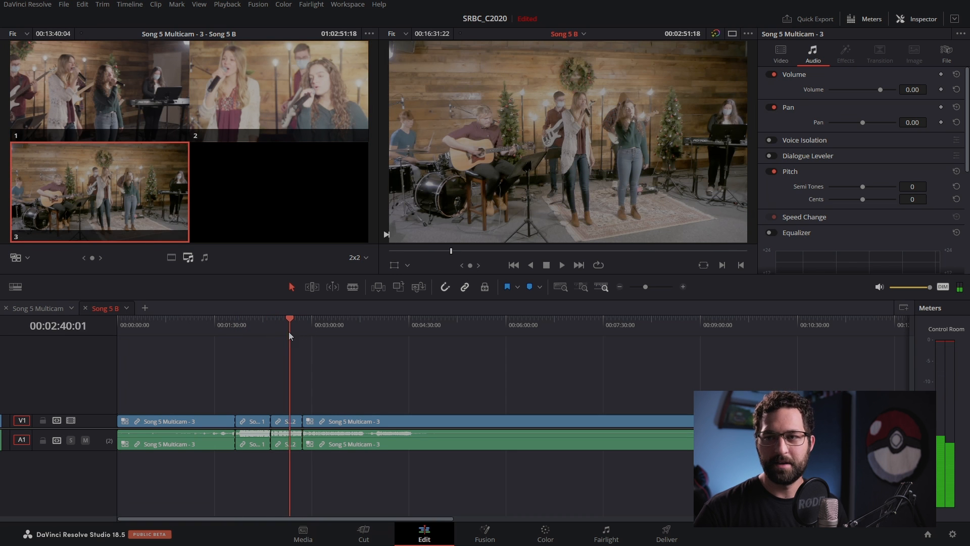
- Switch the existing angle 2 segment in Song 5 B to angle 3 without adding a cut
{"action": "left_click", "coordinate": [289, 332]}
{"action": "left_click", "coordinate": [292, 426]}
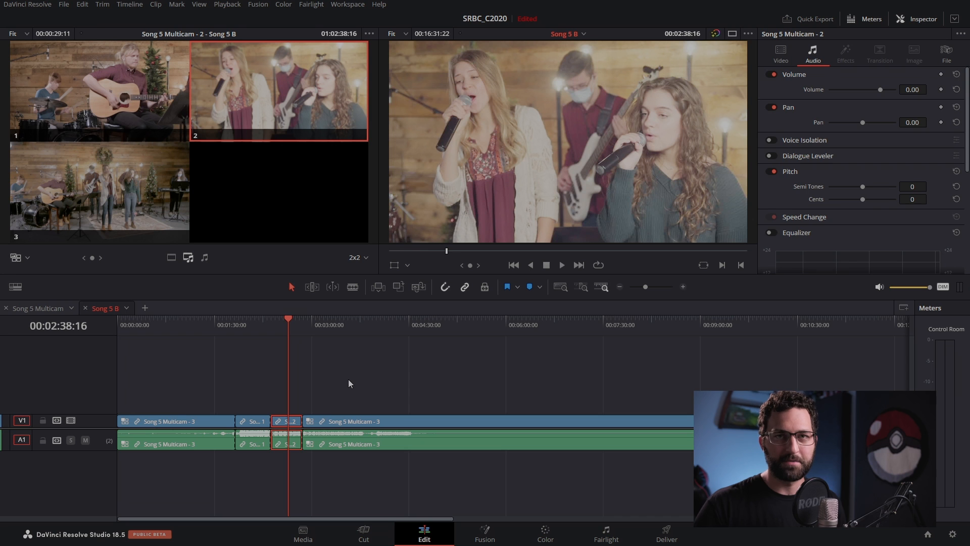
{"action": "scroll", "coordinate": [349, 406], "scroll_direction": "up", "scroll_amount": 5}
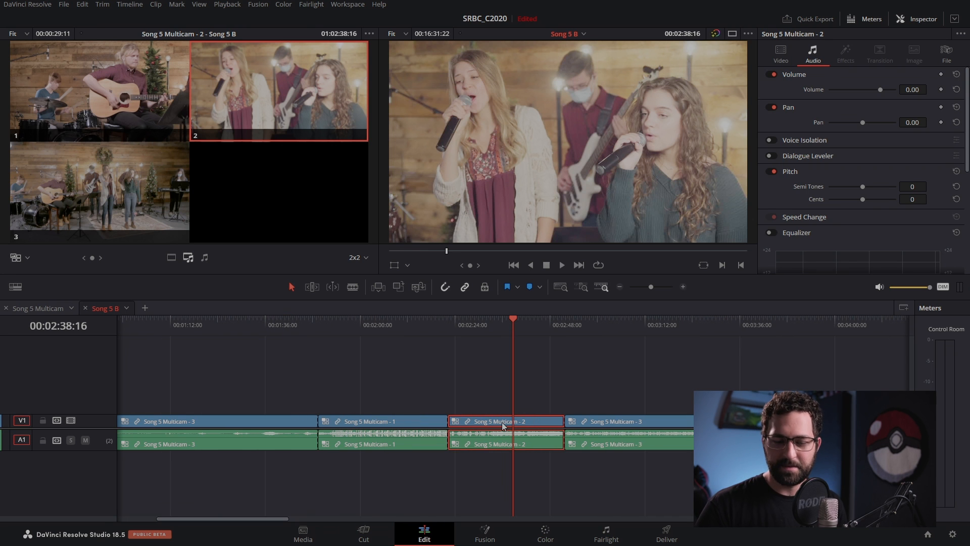
{"action": "key", "text": "3"}
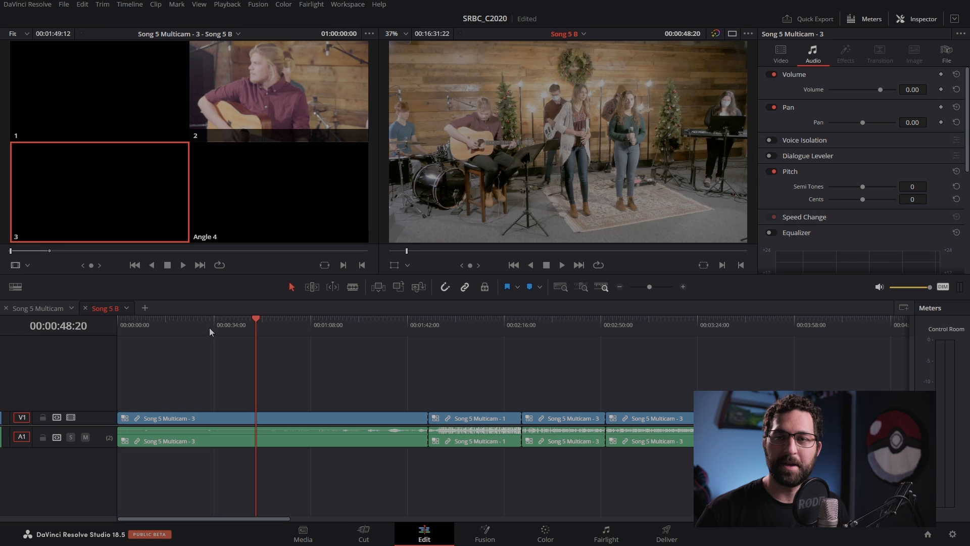
- Open the Song 5 Multicam timeline, gang the viewers from its start, and scrub to 01:02:06:05
{"action": "left_click_drag", "start_coordinate": [209, 328], "coordinate": [78, 327]}
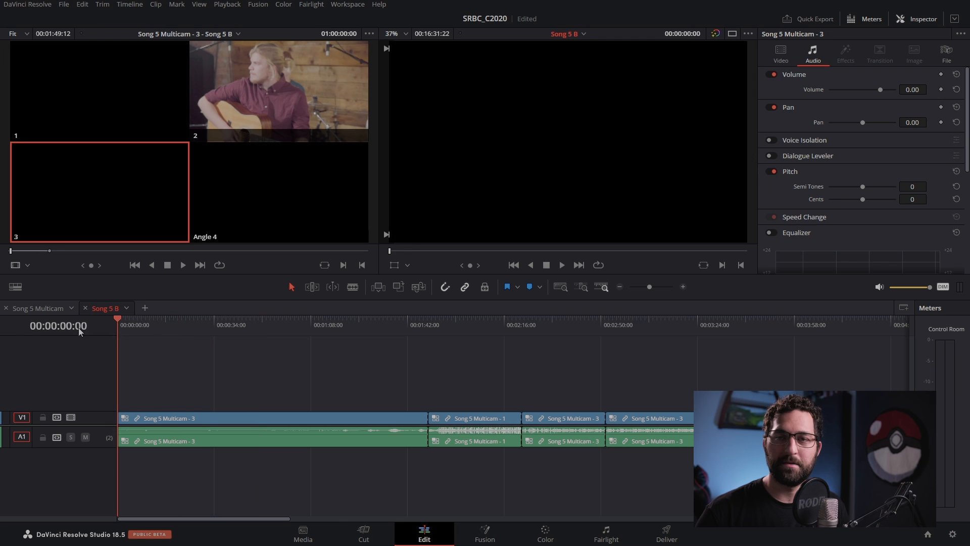
{"action": "left_click", "coordinate": [165, 420]}
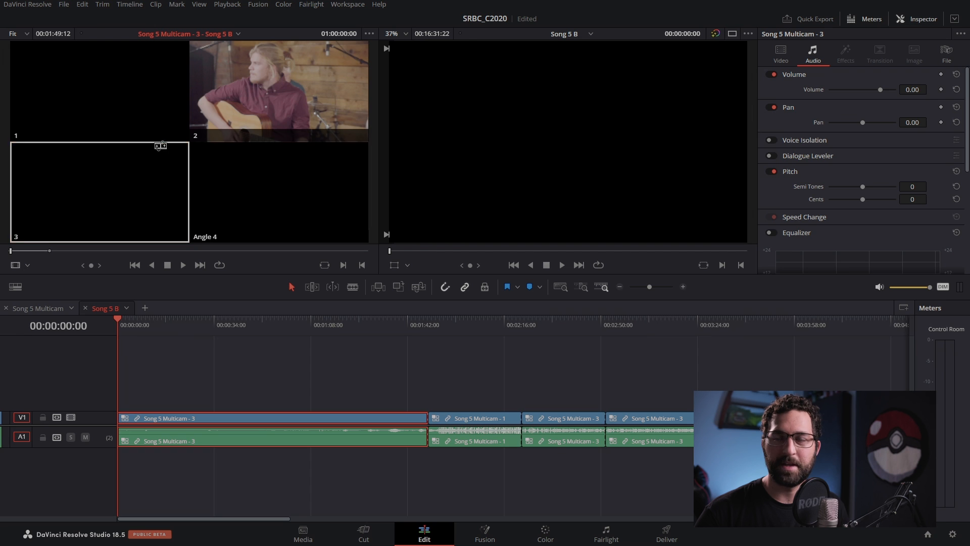
{"action": "left_click", "coordinate": [43, 307]}
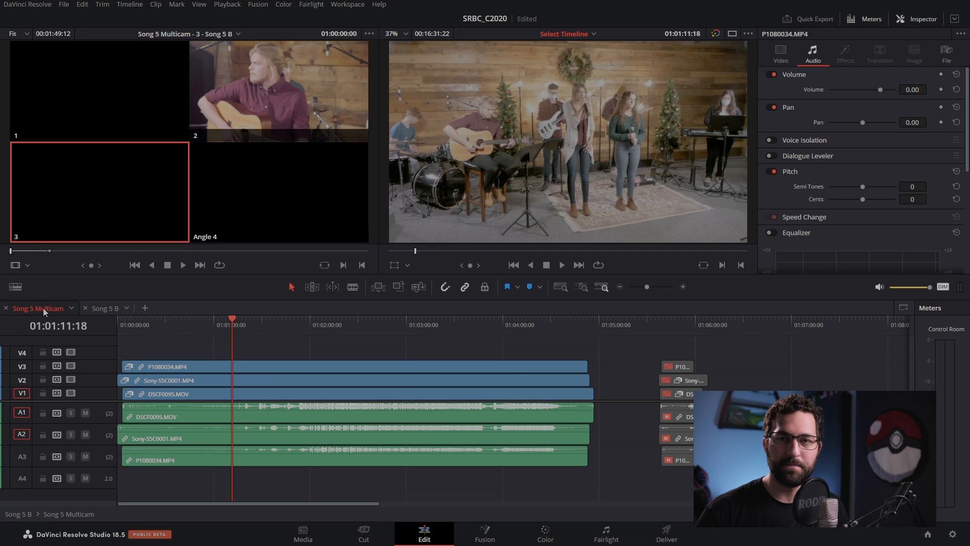
{"action": "left_click_drag", "start_coordinate": [234, 323], "coordinate": [113, 322]}
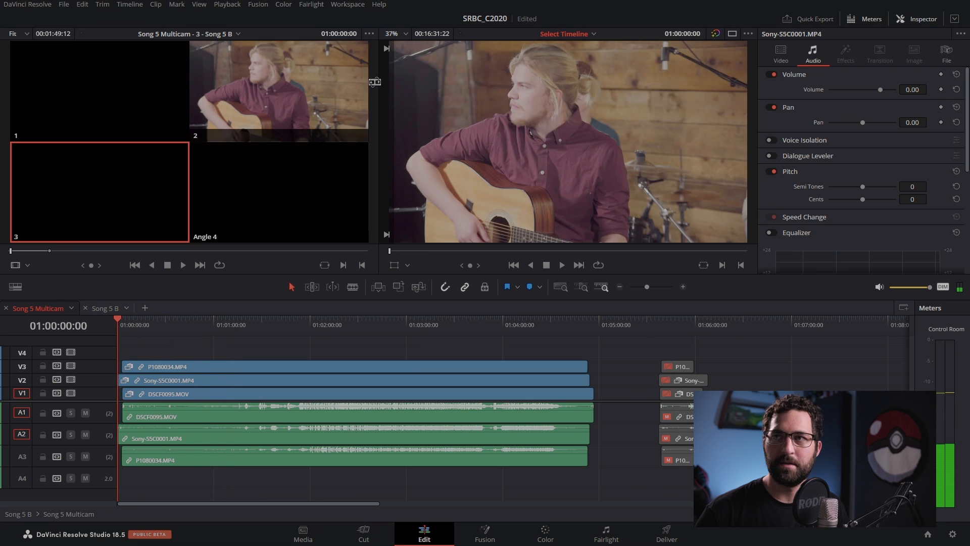
{"action": "left_click", "coordinate": [369, 34]}
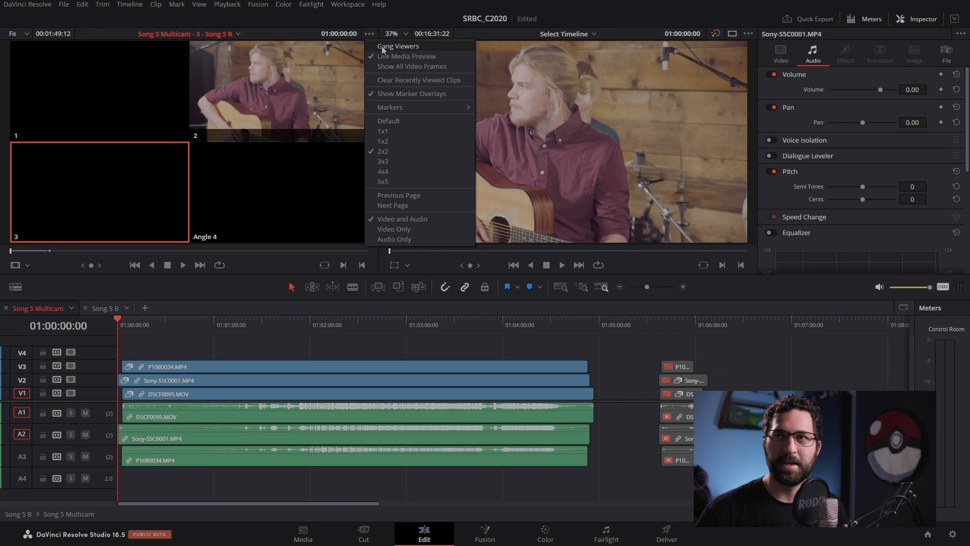
{"action": "left_click", "coordinate": [385, 47]}
{"action": "left_click_drag", "start_coordinate": [134, 323], "coordinate": [320, 332]}
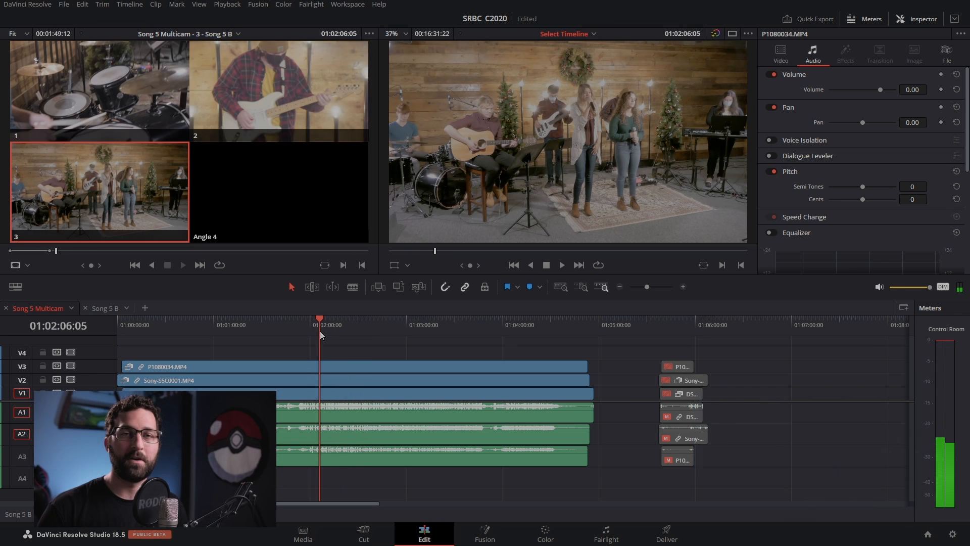
- Turn off the Dual Screen workspace layout
{"action": "left_click", "coordinate": [348, 5]}
{"action": "mouse_move", "coordinate": [371, 81]}
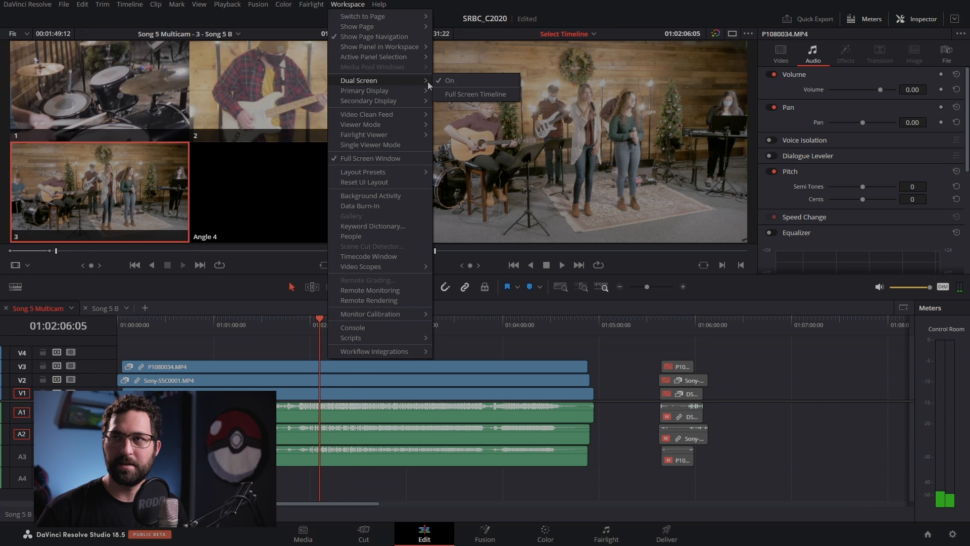
{"action": "left_click", "coordinate": [446, 81]}
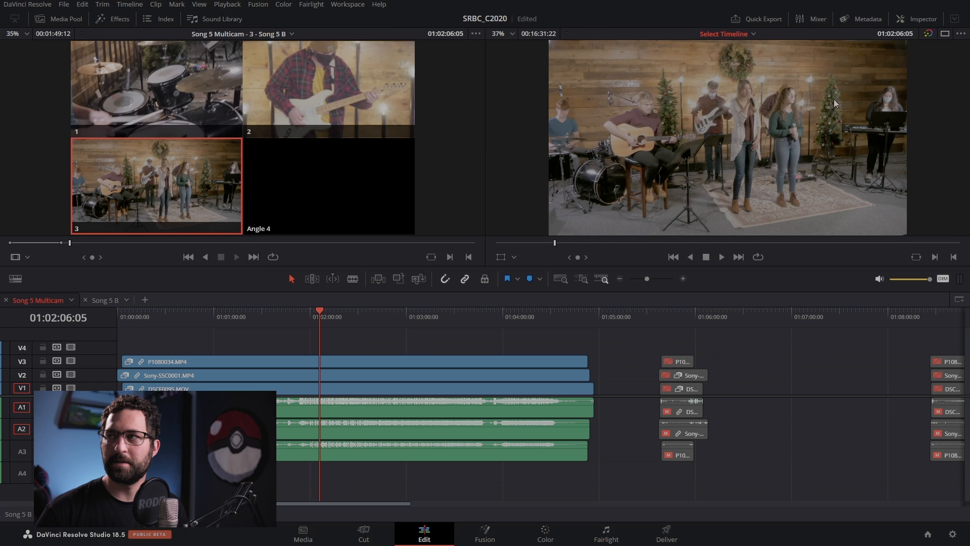
- Show the Inspector and scrub through the Song 5 Multicam timeline to 01:03:50:09
{"action": "left_click", "coordinate": [923, 19]}
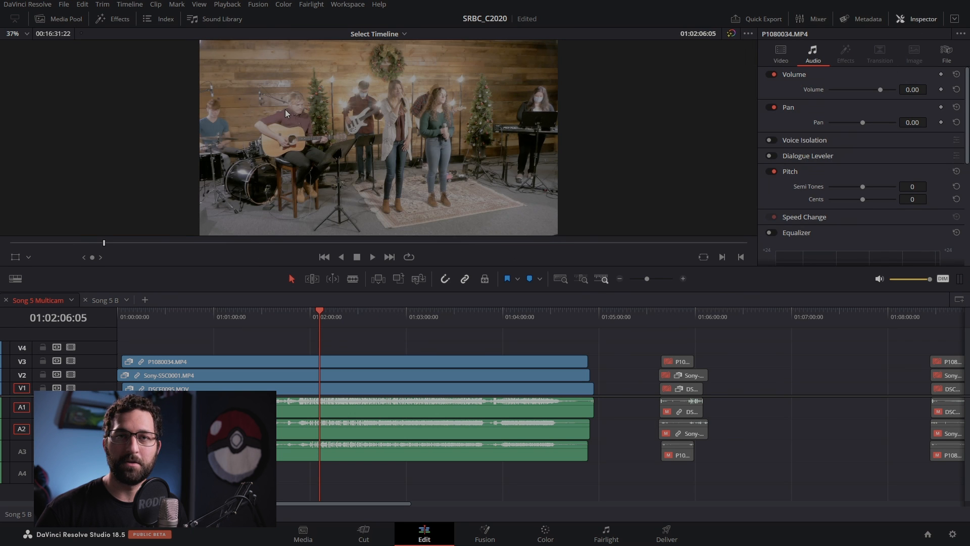
{"action": "left_click", "coordinate": [923, 18]}
{"action": "mouse_move", "coordinate": [305, 316]}
{"action": "left_mouse_down"}
{"action": "mouse_move", "coordinate": [190, 317]}
{"action": "mouse_move", "coordinate": [311, 317]}
{"action": "left_mouse_up"}
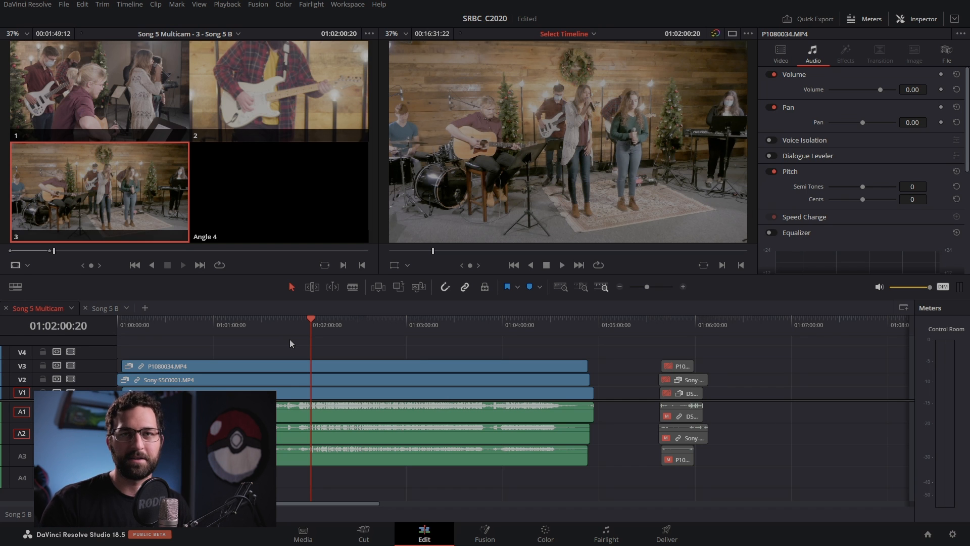
{"action": "left_click", "coordinate": [217, 326]}
{"action": "left_click_drag", "start_coordinate": [220, 331], "coordinate": [487, 338]}
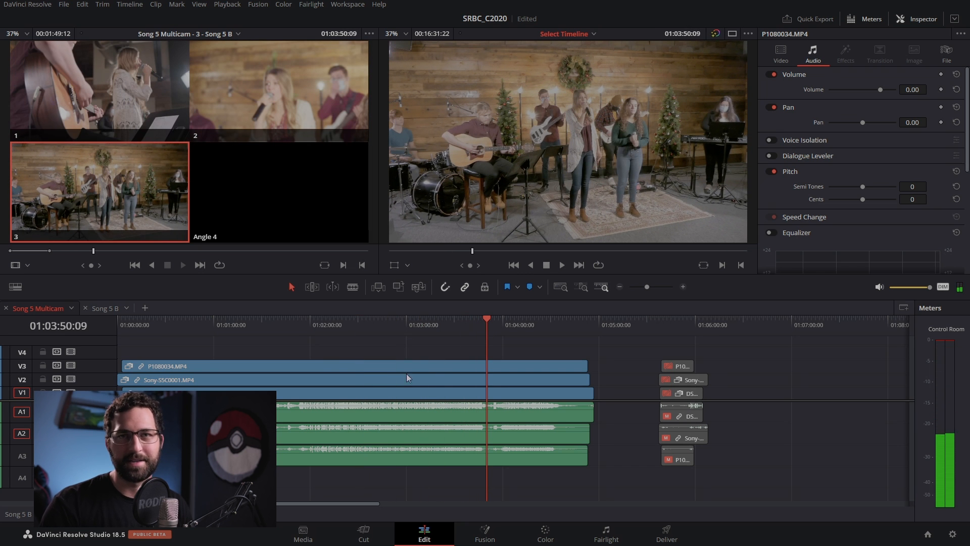
- Trim the start of Sony-SSC0001.MP4 to 01:02:43:23 and the start of DSCF0095.MOV to 01:03:03:04
{"action": "left_click_drag", "start_coordinate": [246, 329], "coordinate": [380, 344]}
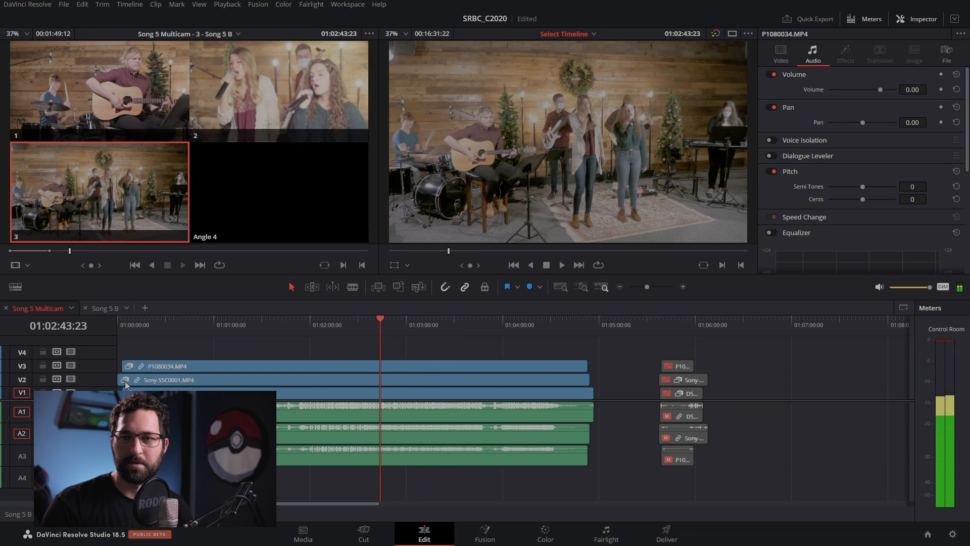
{"action": "left_click_drag", "start_coordinate": [119, 379], "coordinate": [381, 389]}
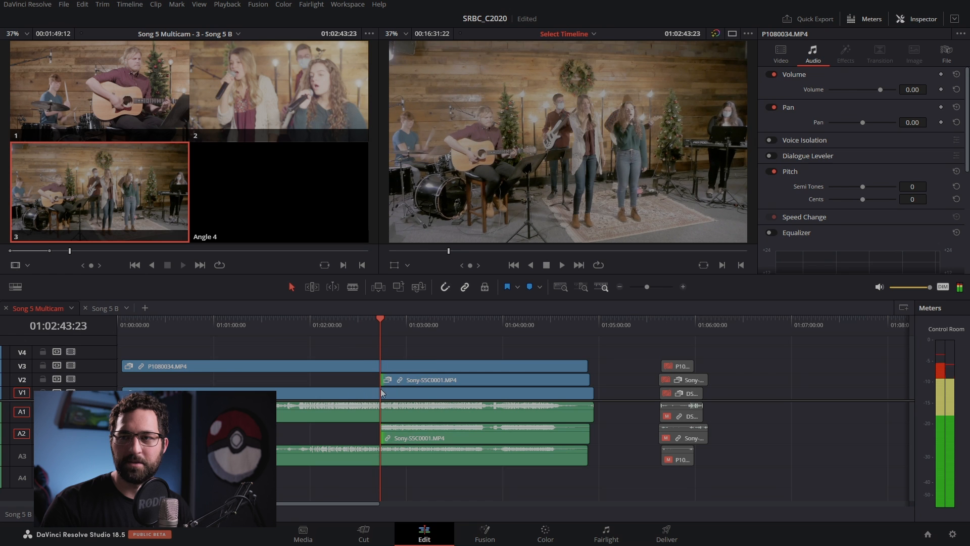
{"action": "mouse_move", "coordinate": [396, 329]}
{"action": "left_mouse_down"}
{"action": "mouse_move", "coordinate": [390, 322]}
{"action": "mouse_move", "coordinate": [411, 325]}
{"action": "left_mouse_up"}
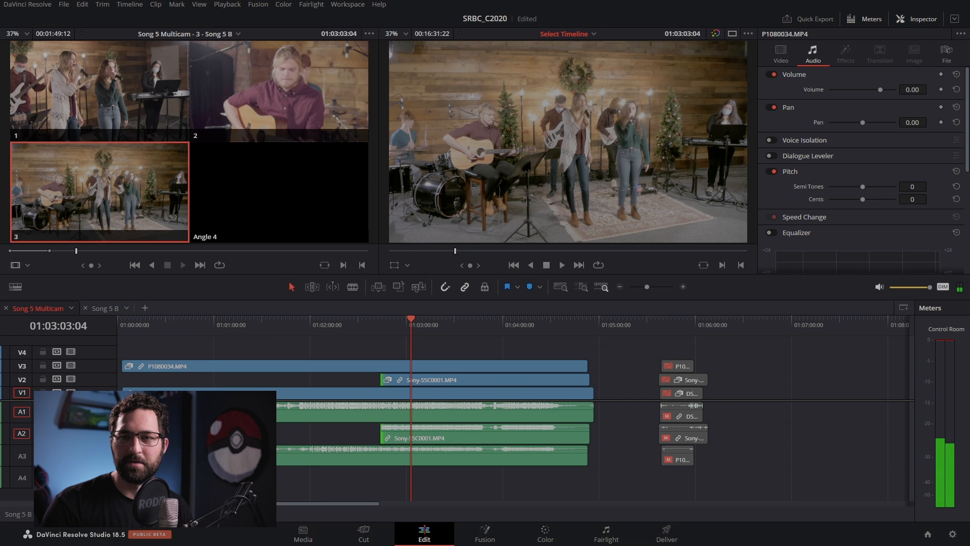
{"action": "left_click_drag", "start_coordinate": [128, 390], "coordinate": [414, 392]}
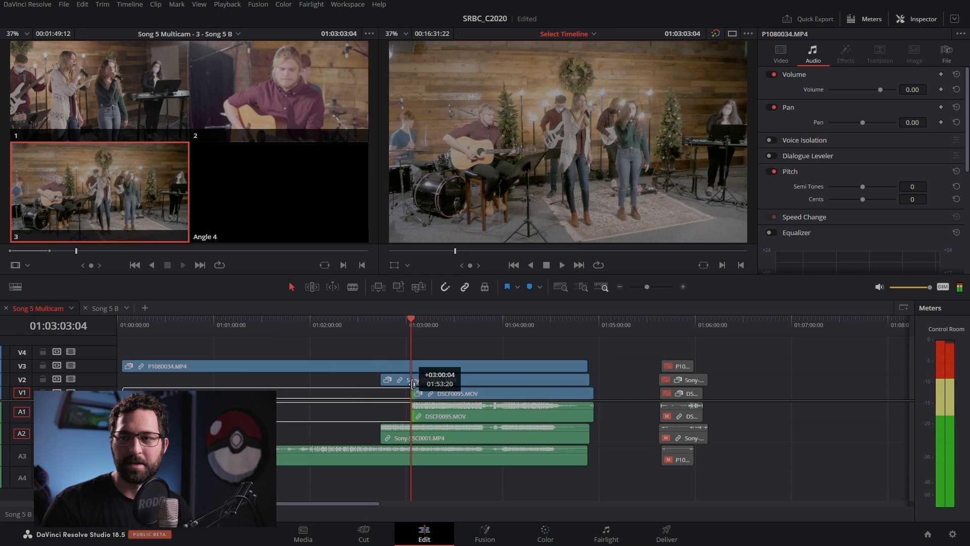
- Trim the end of Sony-SSC0001.MP4 to 01:03:03:04 and the end of P1080034.MP4 to 01:02:43:23
{"action": "left_click", "coordinate": [589, 377]}
{"action": "left_click_drag", "start_coordinate": [589, 376], "coordinate": [411, 378]}
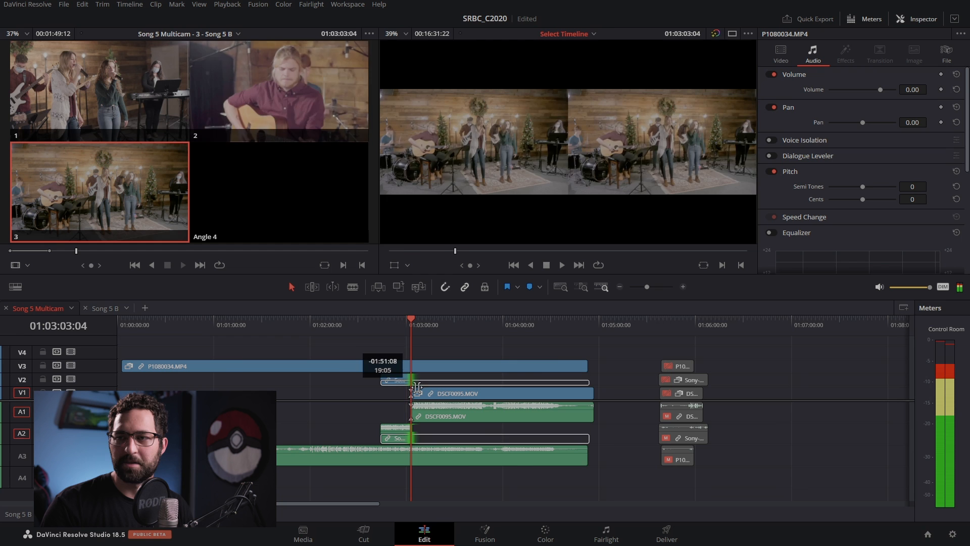
{"action": "left_click_drag", "start_coordinate": [565, 364], "coordinate": [380, 365]}
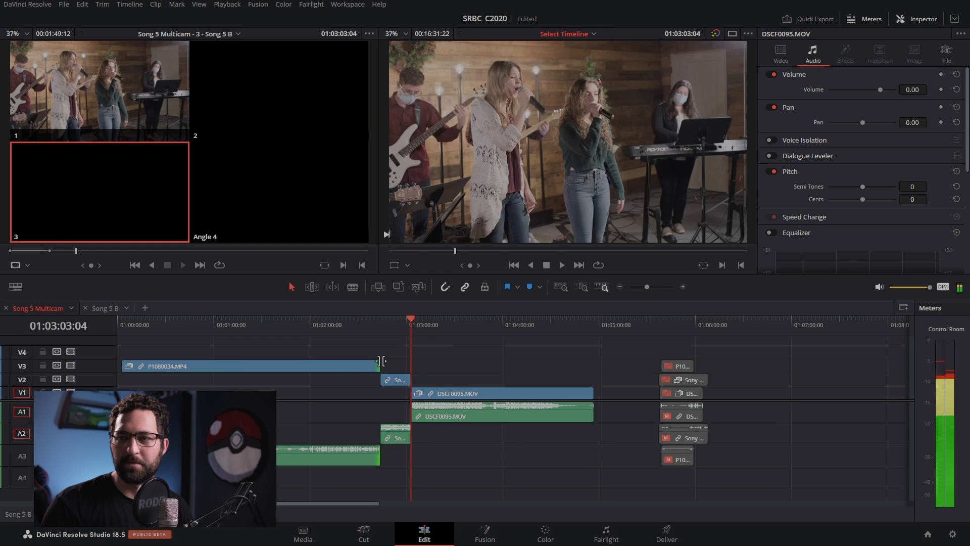
{"action": "left_click", "coordinate": [473, 366]}
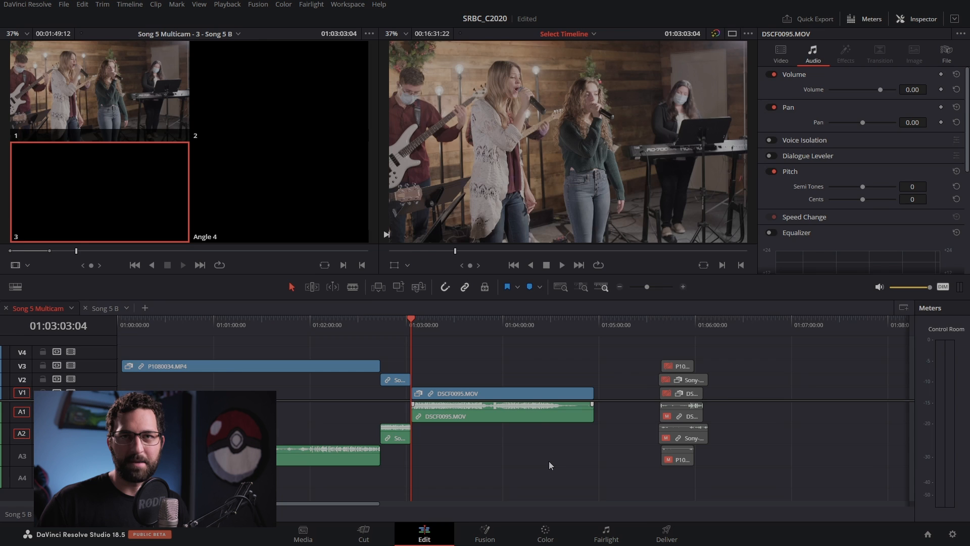
- Open the Color page in the single-screen layout and look over the available scope types
{"action": "left_click", "coordinate": [546, 534]}
{"action": "left_click", "coordinate": [358, 5]}
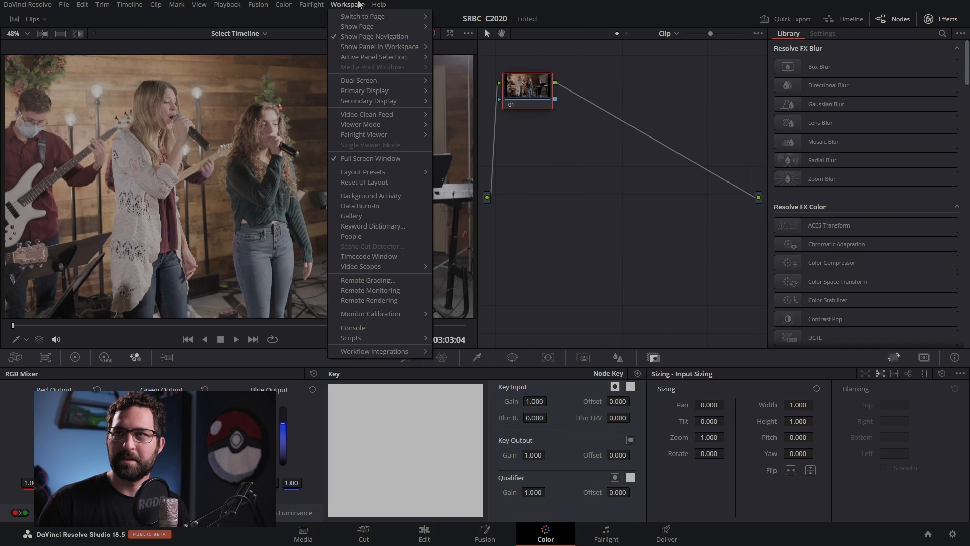
{"action": "mouse_move", "coordinate": [371, 82]}
{"action": "left_click", "coordinate": [456, 84]}
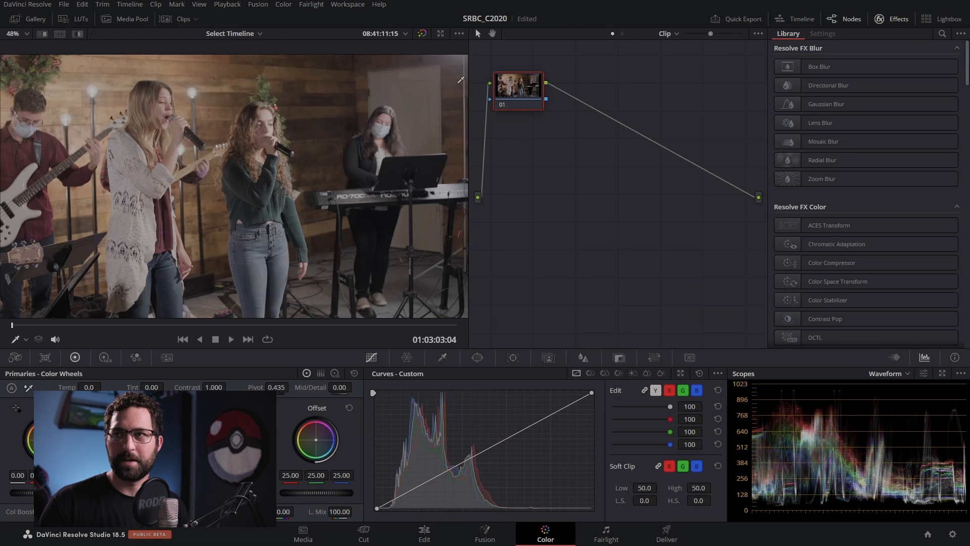
{"action": "left_click", "coordinate": [905, 375]}
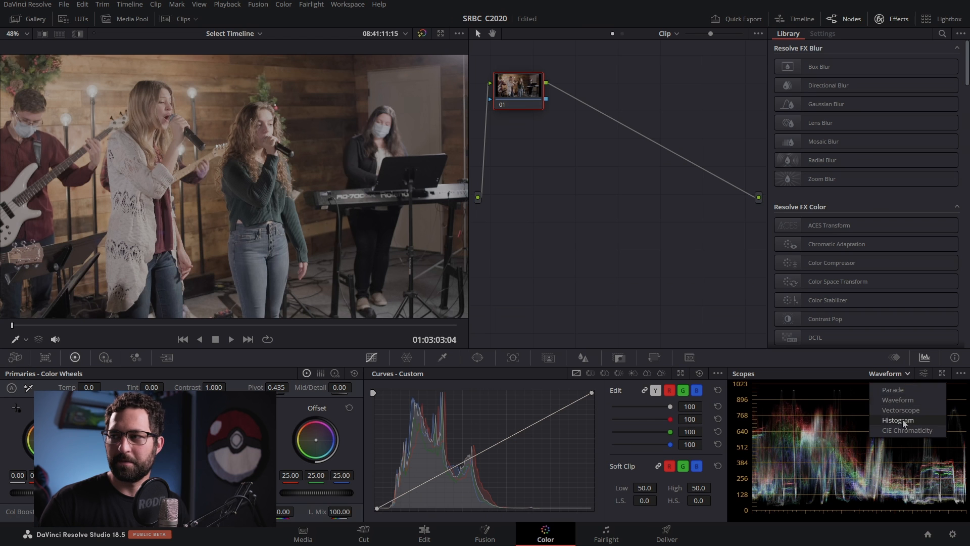
{"action": "left_click", "coordinate": [900, 412]}
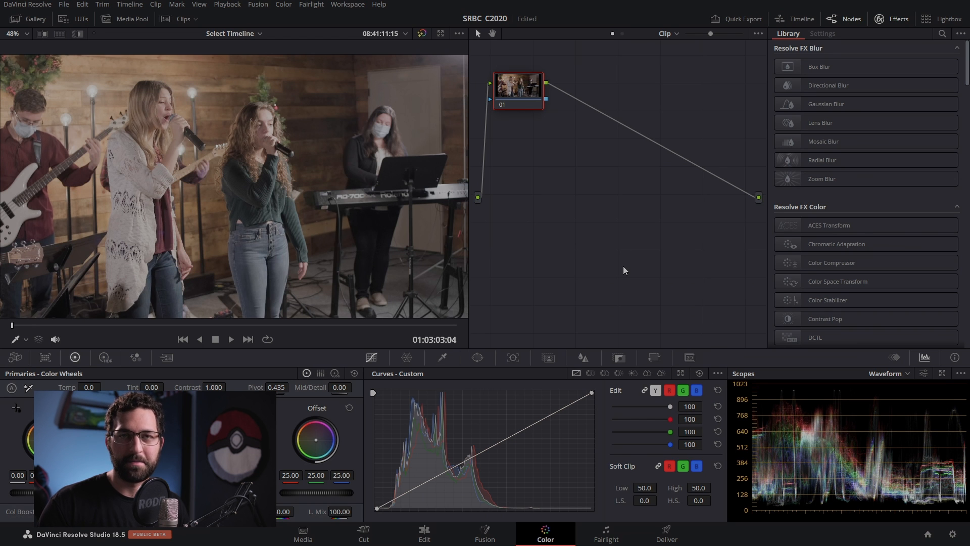
- Return to the Edit page and show the Fuji, Panasonic and Sony clips of Song 5 together
{"action": "key", "text": "shift+4"}
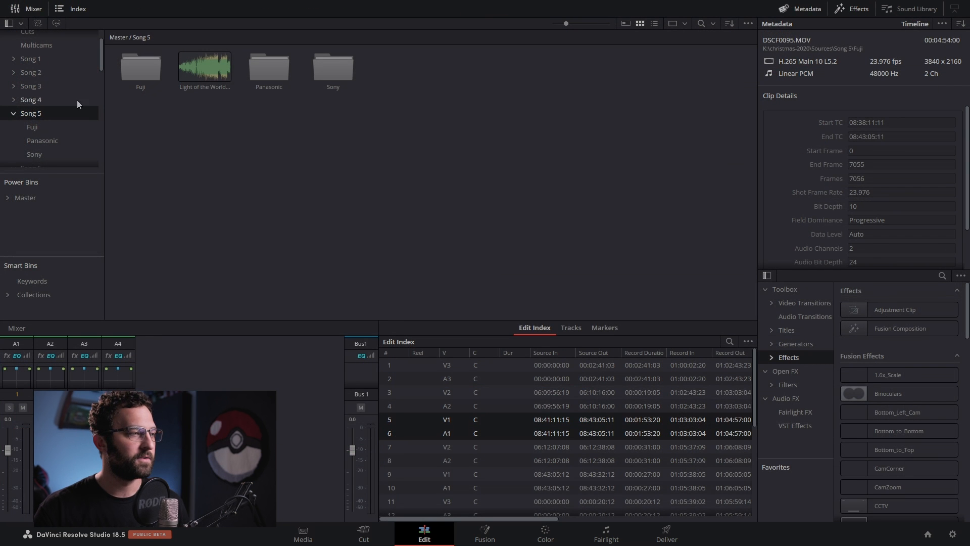
{"action": "left_click", "coordinate": [38, 127]}
{"action": "left_click", "coordinate": [34, 155], "text": "shift"}
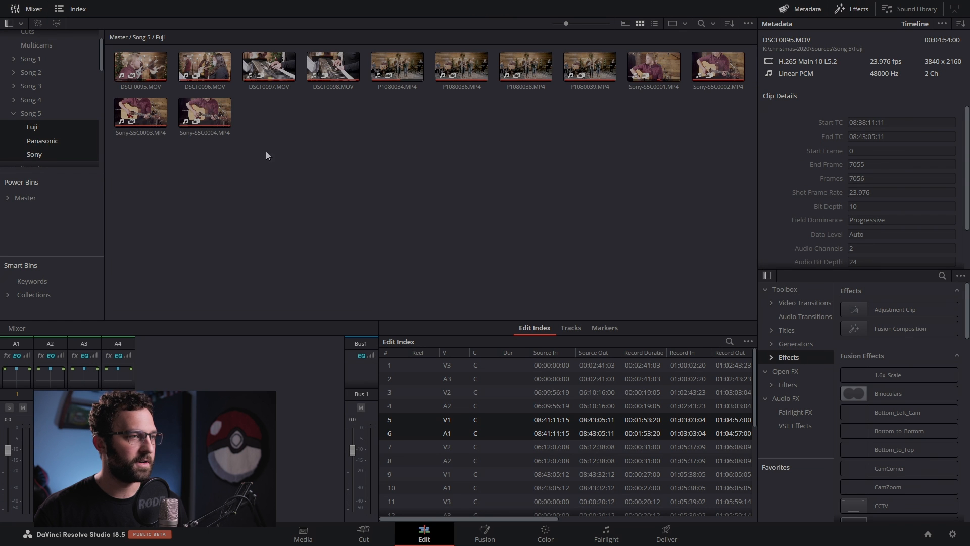
- Set the Input Color Space of the four Fuji clips in Song 5 to Project - FujiFilm F-Log
{"action": "left_click", "coordinate": [37, 126]}
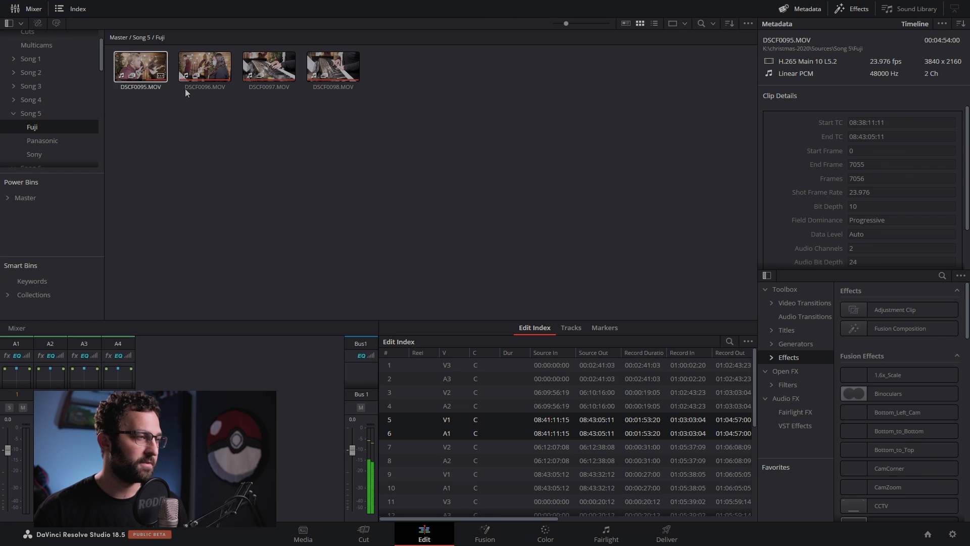
{"action": "left_click_drag", "start_coordinate": [126, 119], "coordinate": [360, 77]}
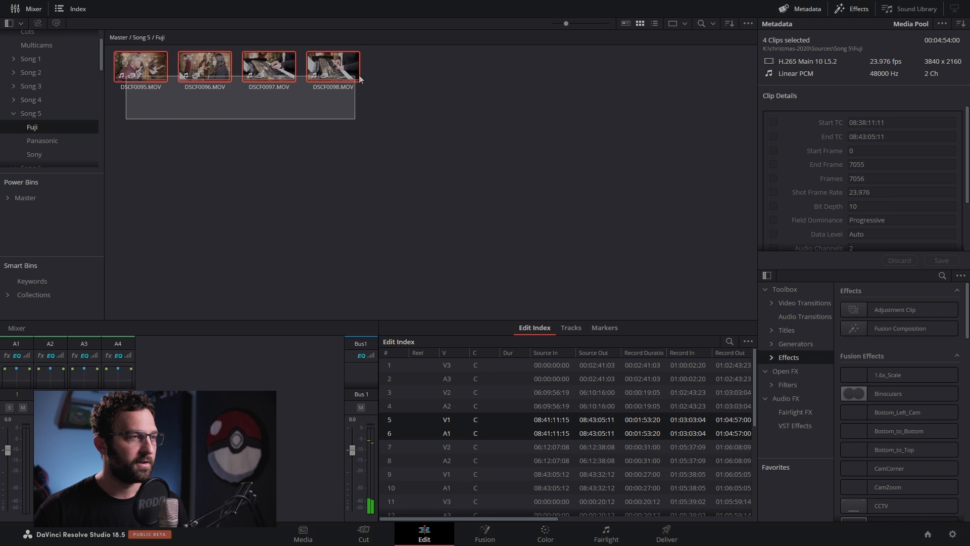
{"action": "right_click", "coordinate": [151, 75]}
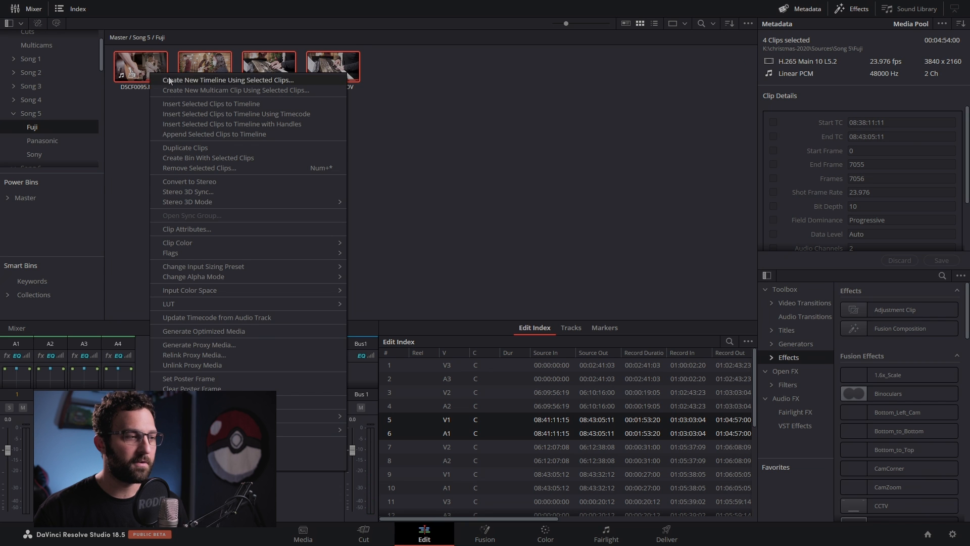
{"action": "mouse_move", "coordinate": [201, 292]}
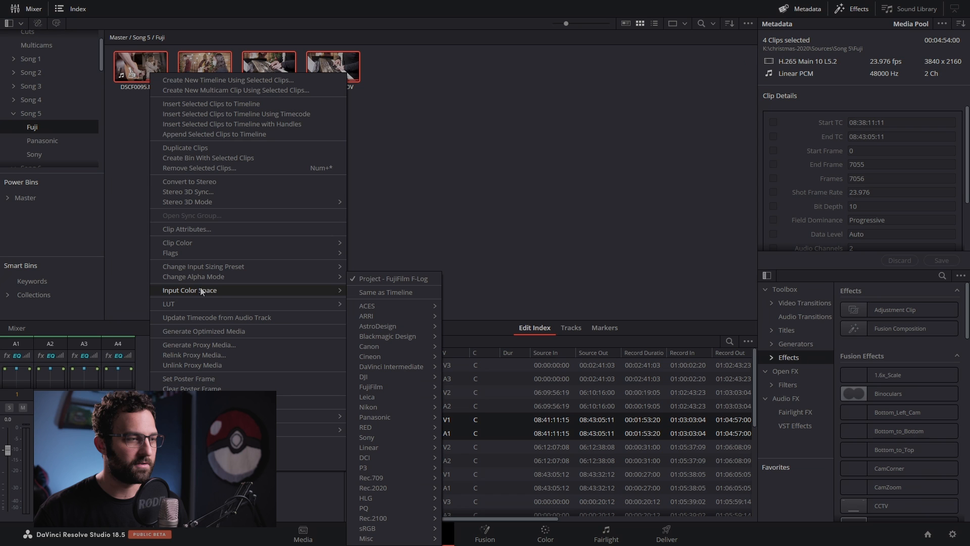
{"action": "left_click", "coordinate": [399, 280]}
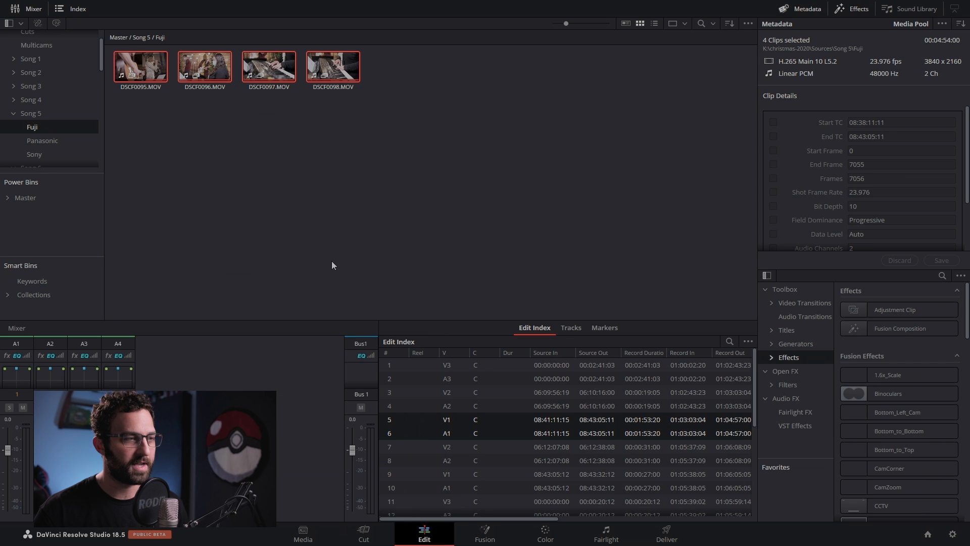
- Check which Input Color Space is assigned to the four Panasonic clips in Song 5
{"action": "left_click", "coordinate": [42, 140]}
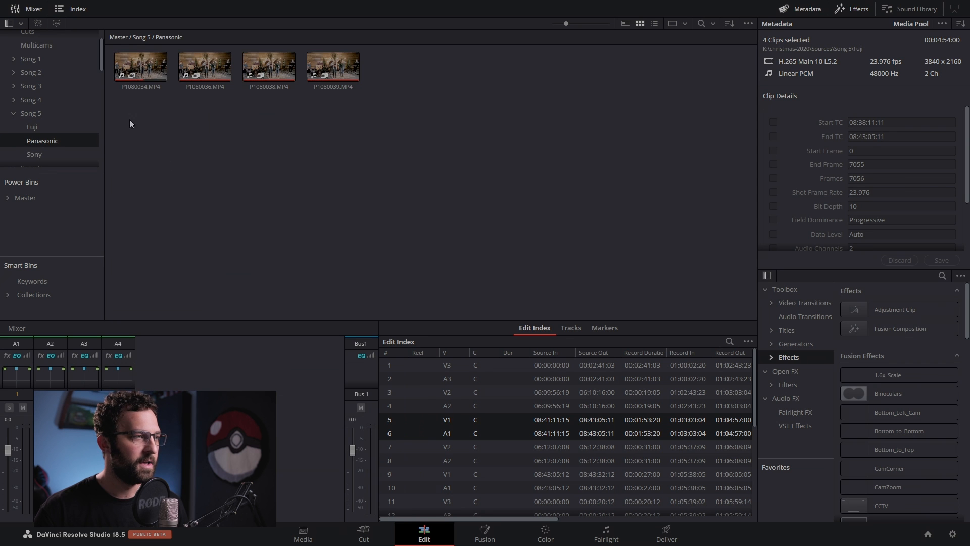
{"action": "left_click_drag", "start_coordinate": [129, 120], "coordinate": [371, 77]}
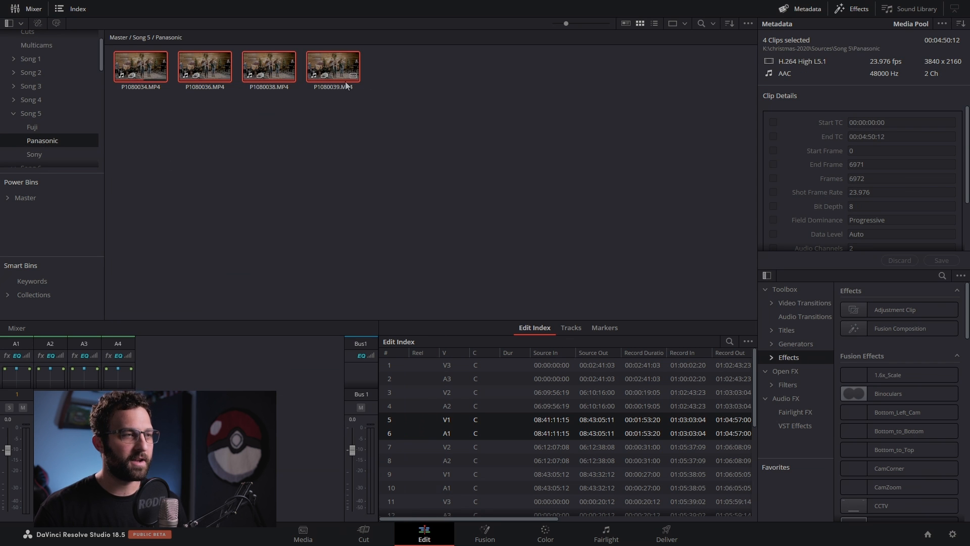
{"action": "right_click", "coordinate": [141, 61]}
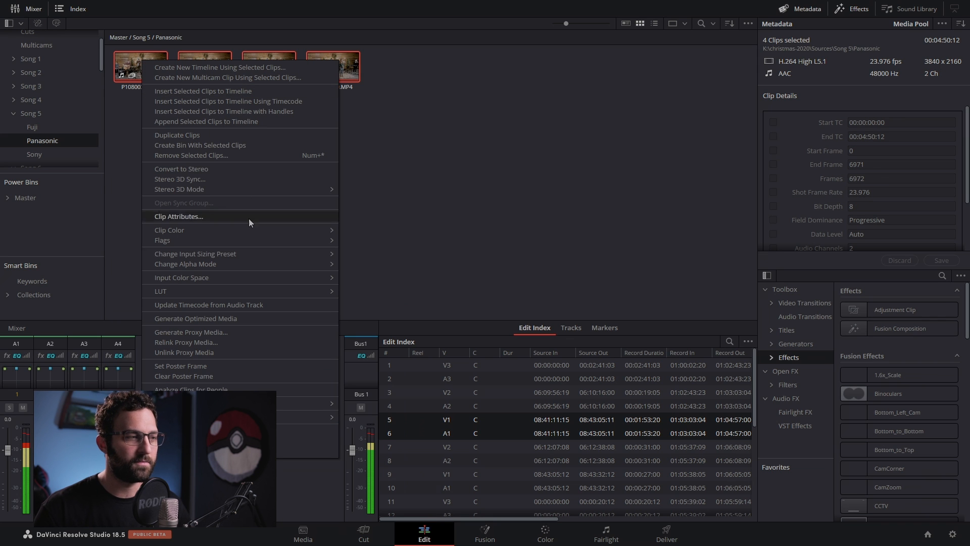
{"action": "mouse_move", "coordinate": [224, 275]}
{"action": "mouse_move", "coordinate": [387, 529]}
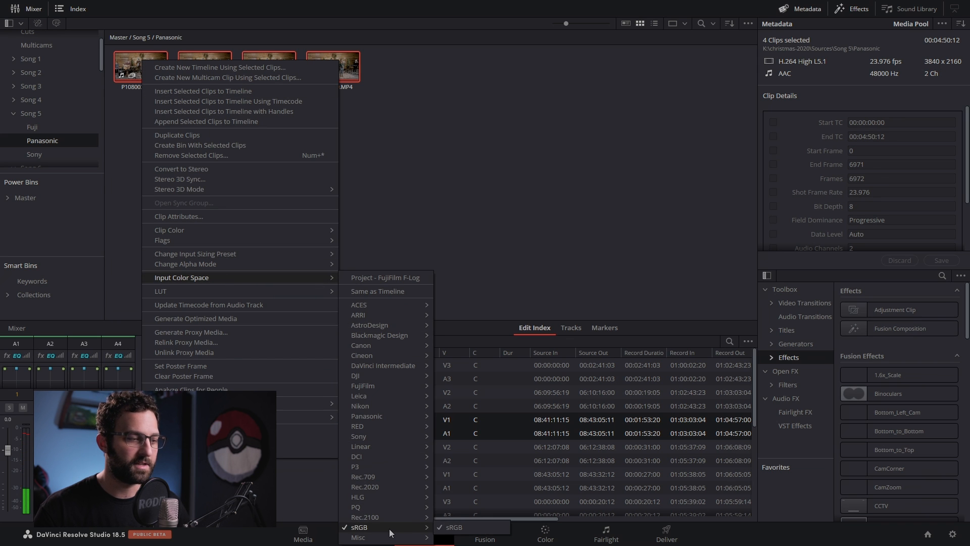
{"action": "left_click", "coordinate": [475, 162]}
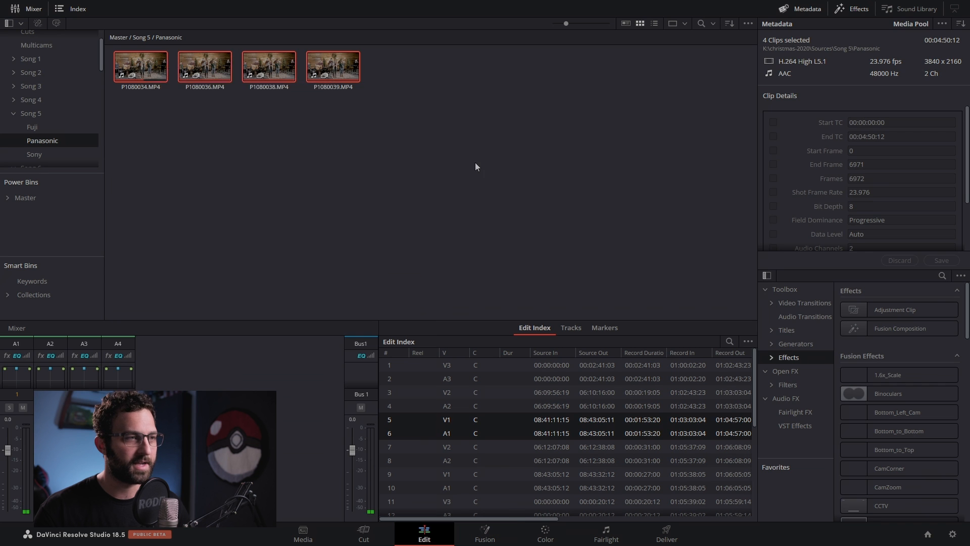
- Check which Input Color Space is assigned to the four Sony clips in Song 5
{"action": "left_click", "coordinate": [49, 153]}
{"action": "left_click_drag", "start_coordinate": [111, 121], "coordinate": [313, 50]}
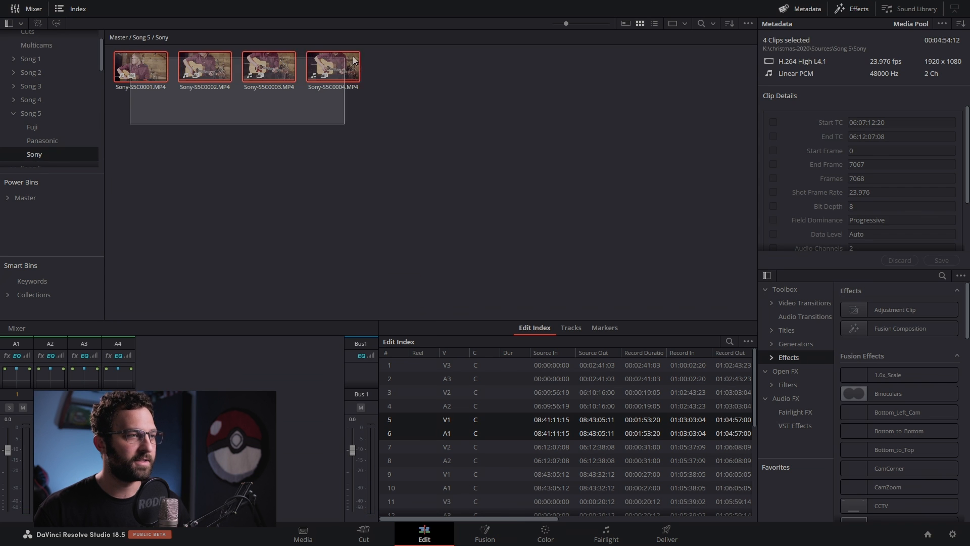
{"action": "right_click", "coordinate": [141, 64]}
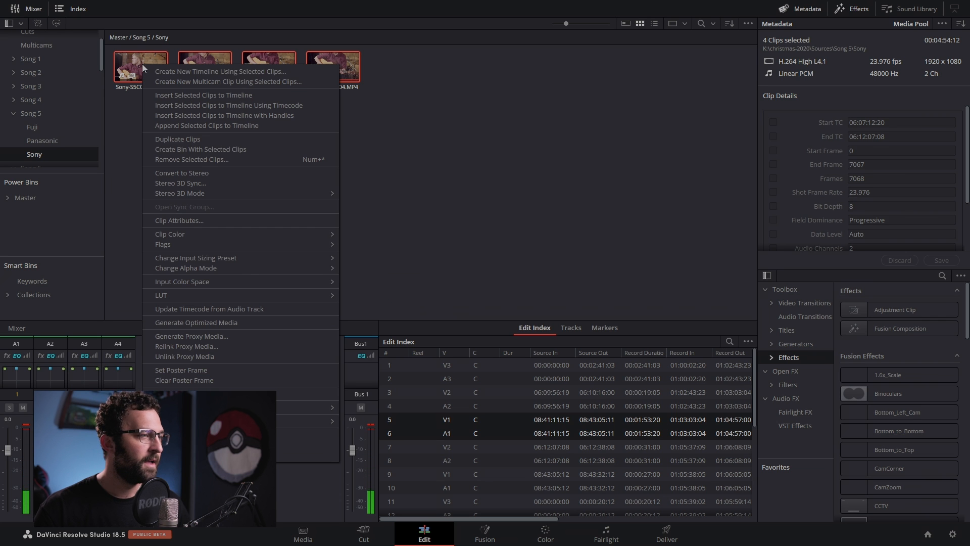
{"action": "mouse_move", "coordinate": [193, 279]}
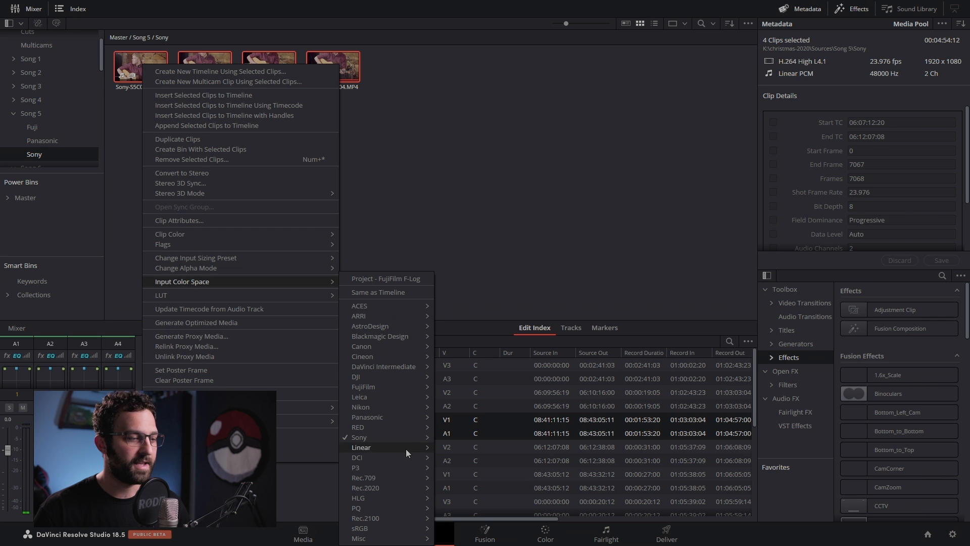
{"action": "mouse_move", "coordinate": [396, 439]}
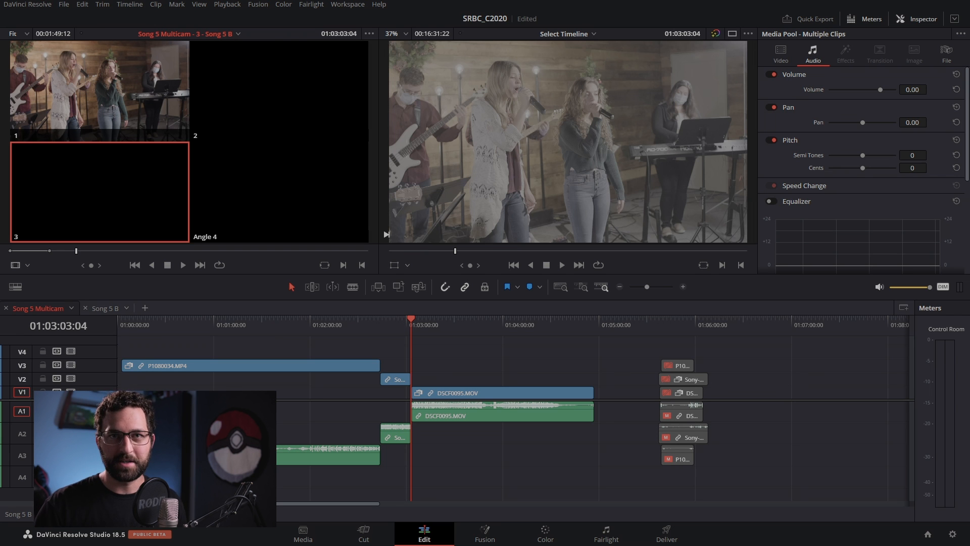
- Open the DSCF0095.MOV frame at 01:03:18:22 on the Color page and turn off Dual Screen there
{"action": "left_click", "coordinate": [437, 328]}
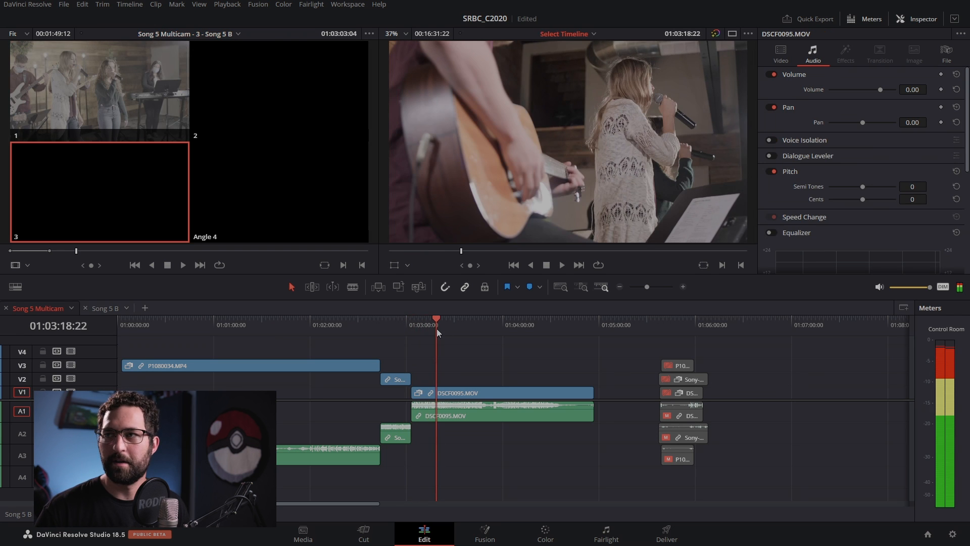
{"action": "left_click", "coordinate": [546, 535]}
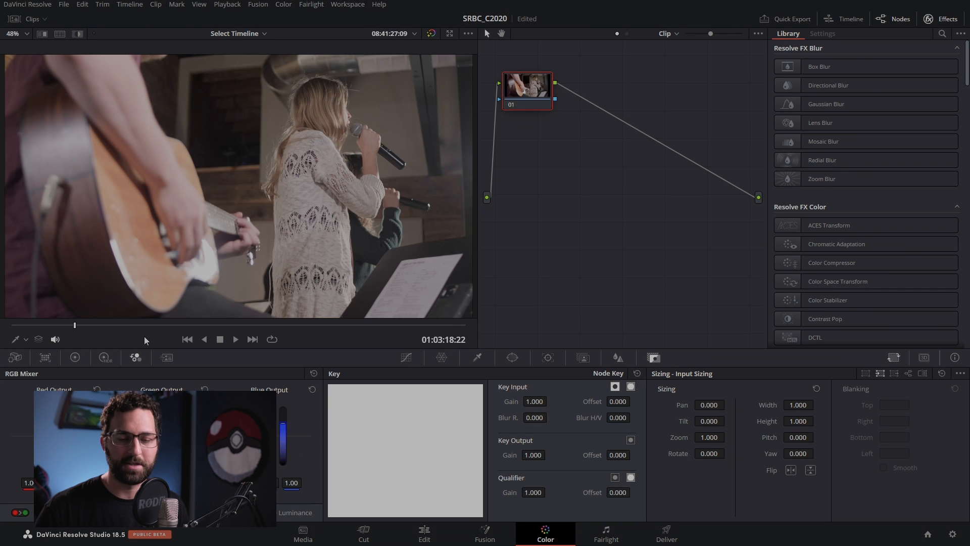
{"action": "left_click", "coordinate": [348, 4]}
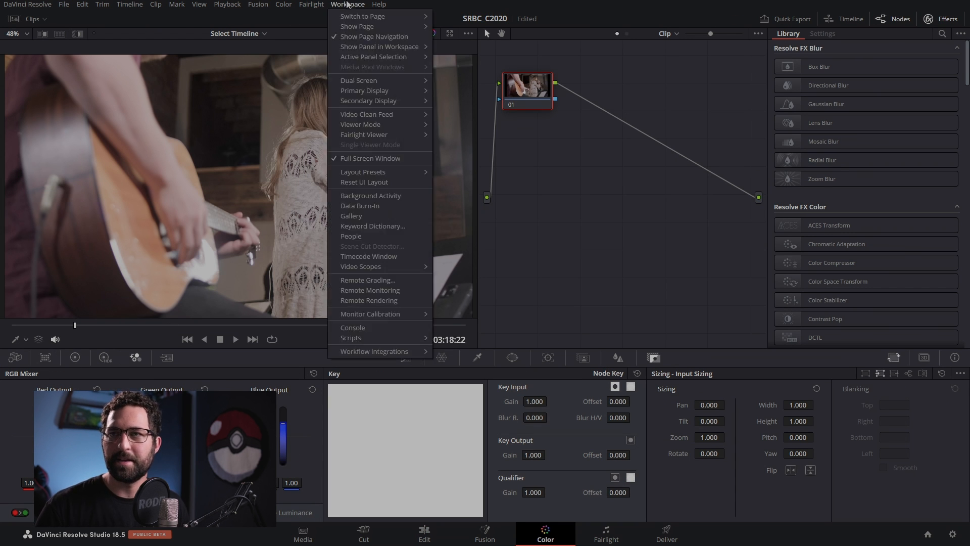
{"action": "mouse_move", "coordinate": [359, 81]}
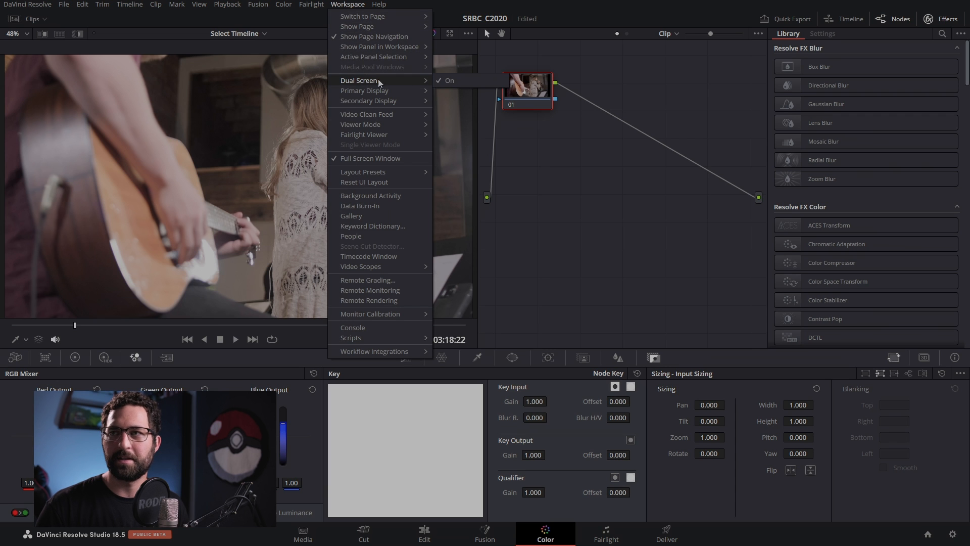
{"action": "left_click", "coordinate": [449, 81]}
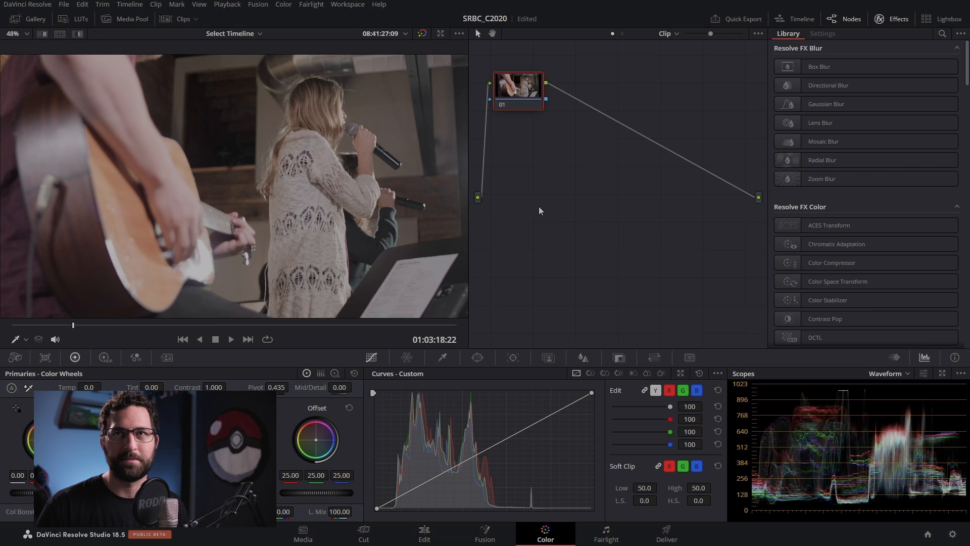
- Show the clip thumbnails and compare the frames and scopes of clips 01, 02 and 03, finishing on clip 03
{"action": "left_click", "coordinate": [171, 18]}
{"action": "left_click", "coordinate": [104, 317]}
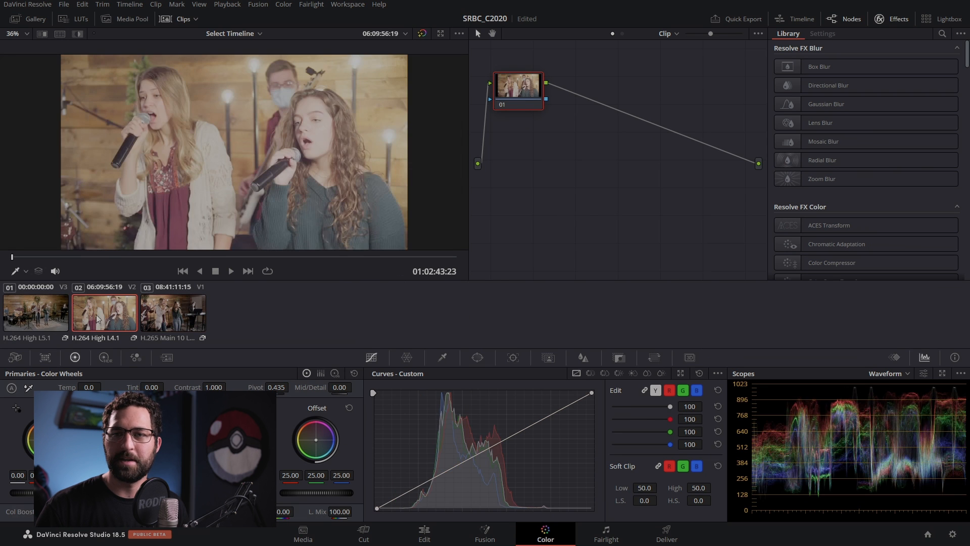
{"action": "left_click", "coordinate": [31, 311]}
{"action": "left_click", "coordinate": [101, 310]}
{"action": "left_click", "coordinate": [185, 321]}
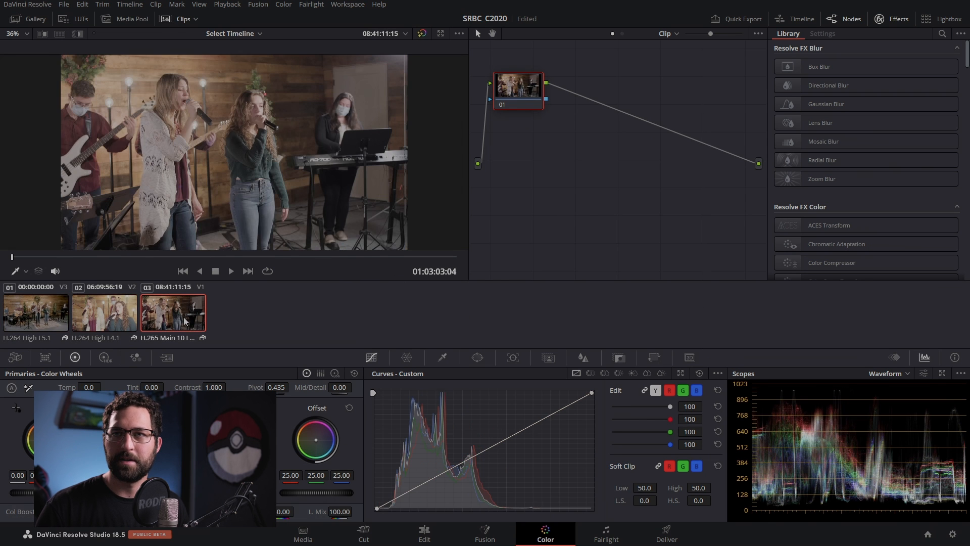
{"action": "left_click", "coordinate": [100, 314]}
{"action": "left_click", "coordinate": [38, 319]}
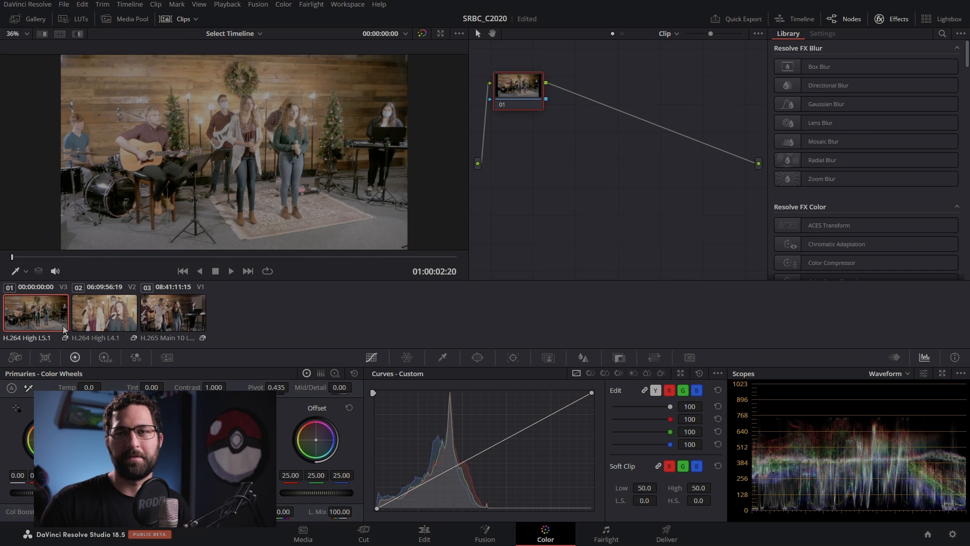
{"action": "left_click", "coordinate": [174, 321]}
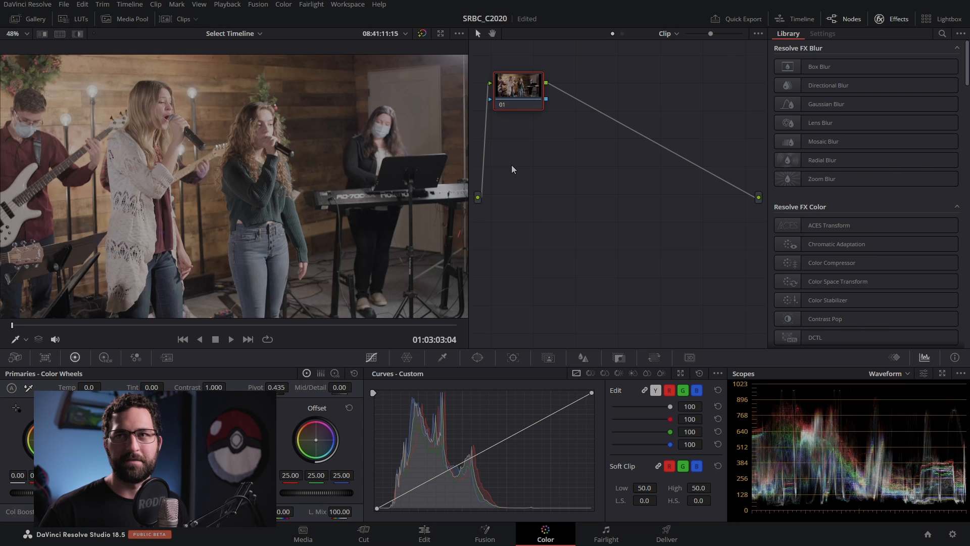
- Change the scope to Vectorscope and display it with 2x zoom, skin tone indicator and graticule
{"action": "left_click", "coordinate": [908, 373]}
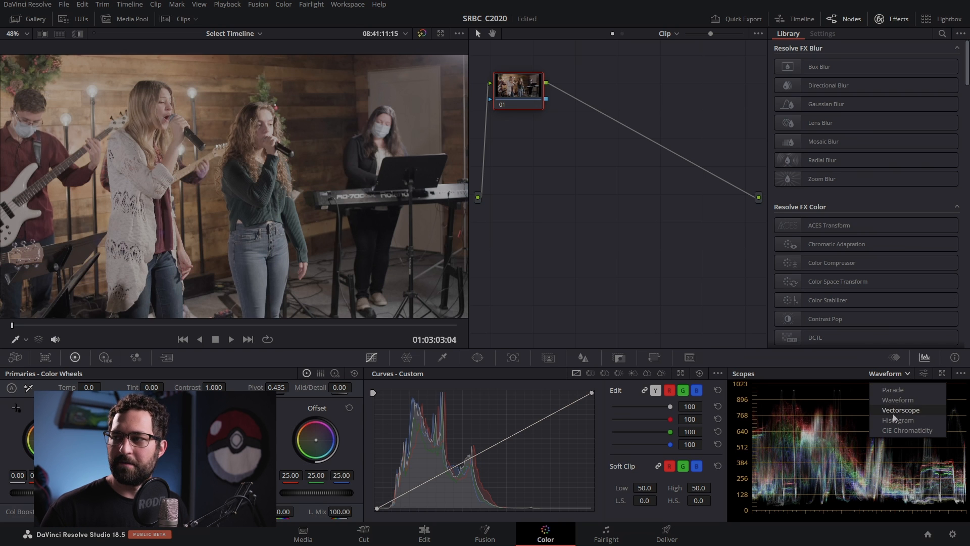
{"action": "left_click", "coordinate": [893, 411]}
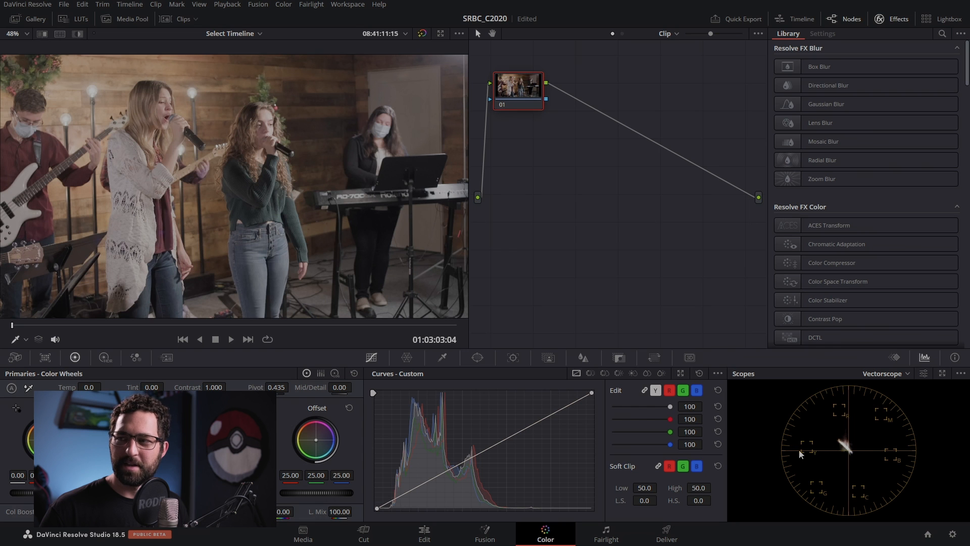
{"action": "left_click", "coordinate": [923, 373]}
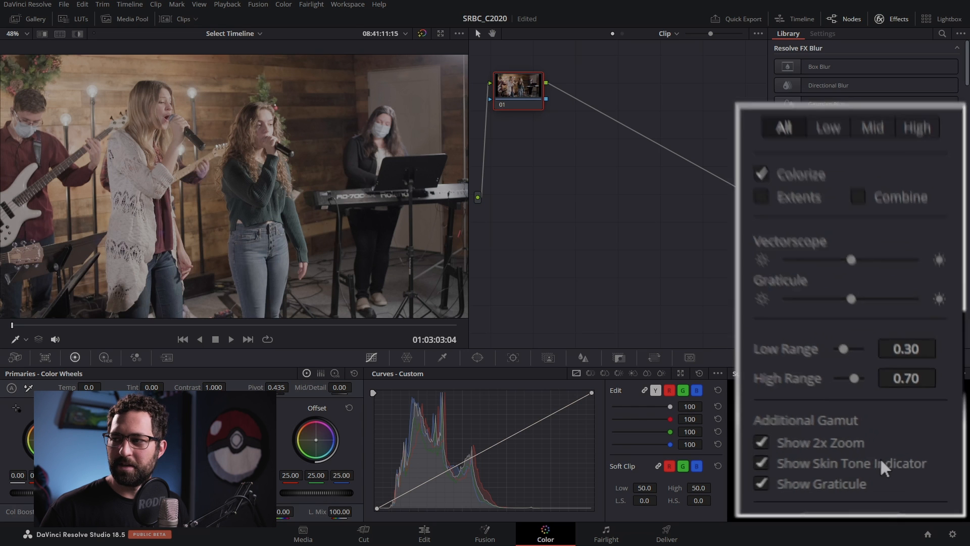
{"action": "left_click", "coordinate": [842, 441]}
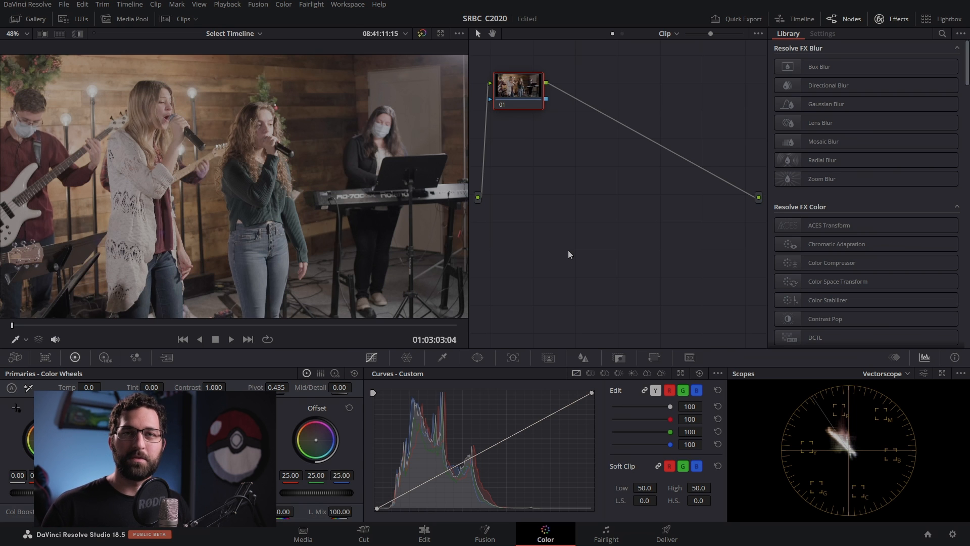
- Open the Gamma options for node 01 of clip 03
{"action": "right_click", "coordinate": [530, 97]}
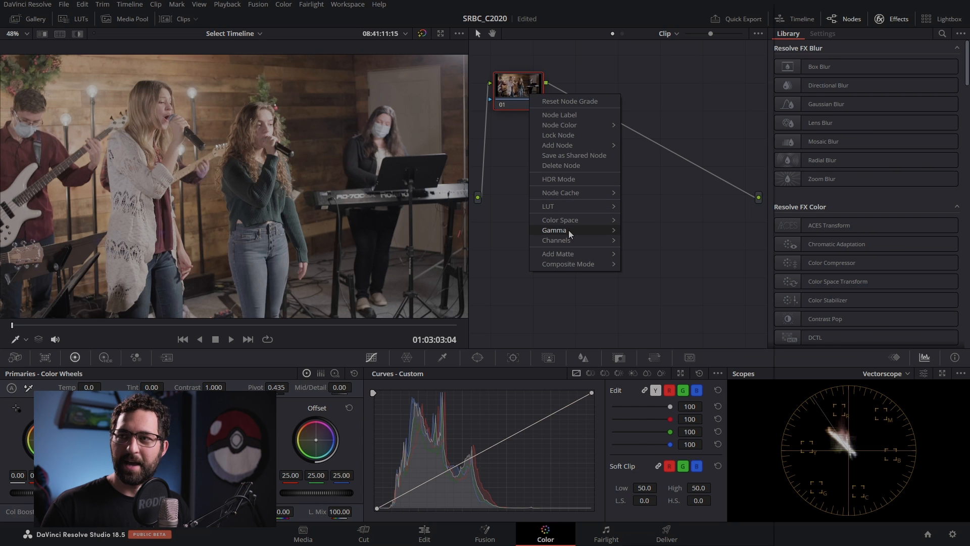
{"action": "mouse_move", "coordinate": [568, 229]}
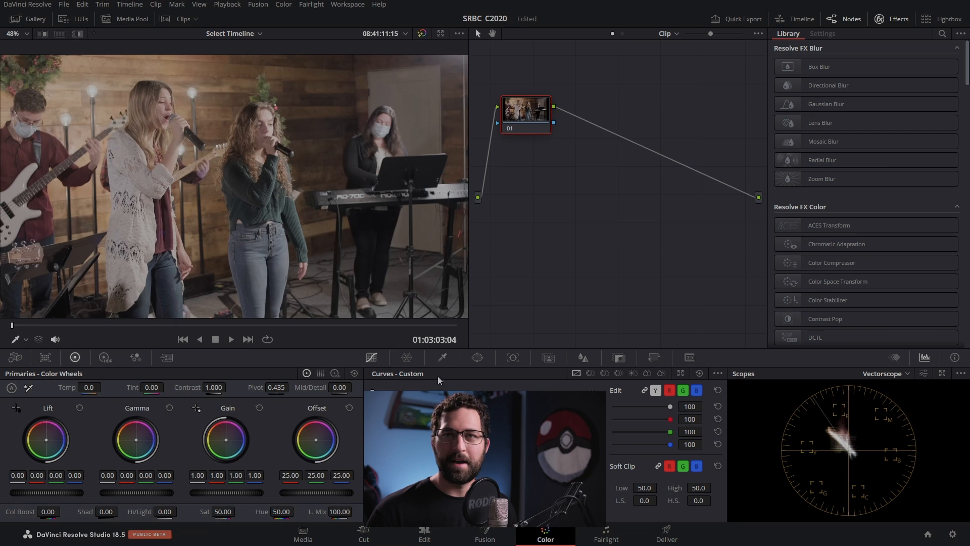
- Try overall Gain values of 1.23 and 0.68 on node 01 of clip 03
{"action": "scroll", "coordinate": [228, 439], "scroll_direction": "up", "scroll_amount": 8}
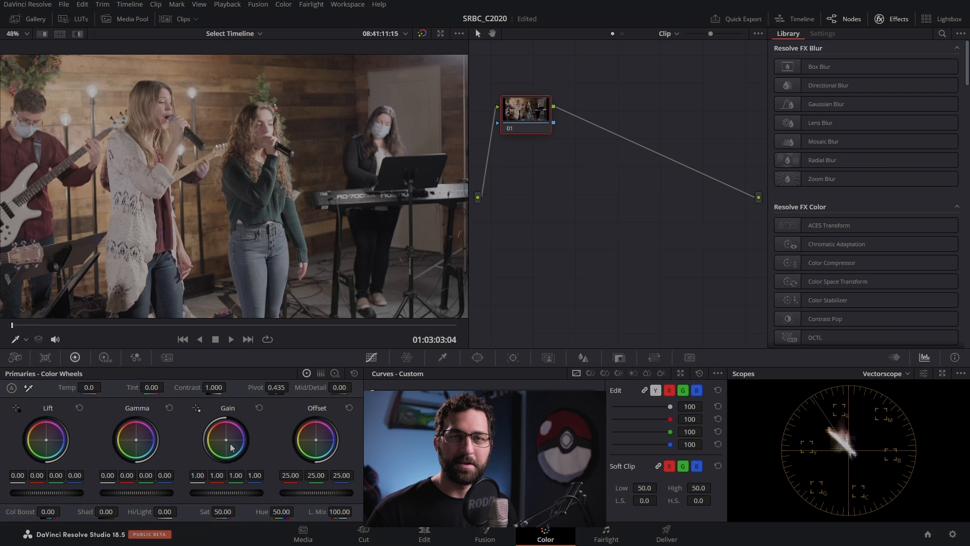
{"action": "scroll", "coordinate": [226, 440], "scroll_direction": "up", "scroll_amount": 3}
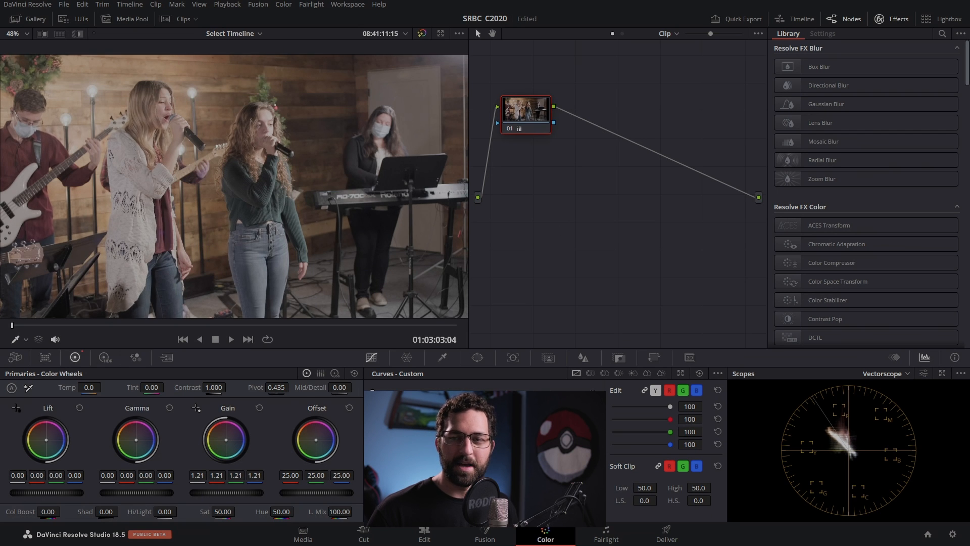
{"action": "scroll", "coordinate": [226, 440], "scroll_direction": "up", "scroll_amount": 2}
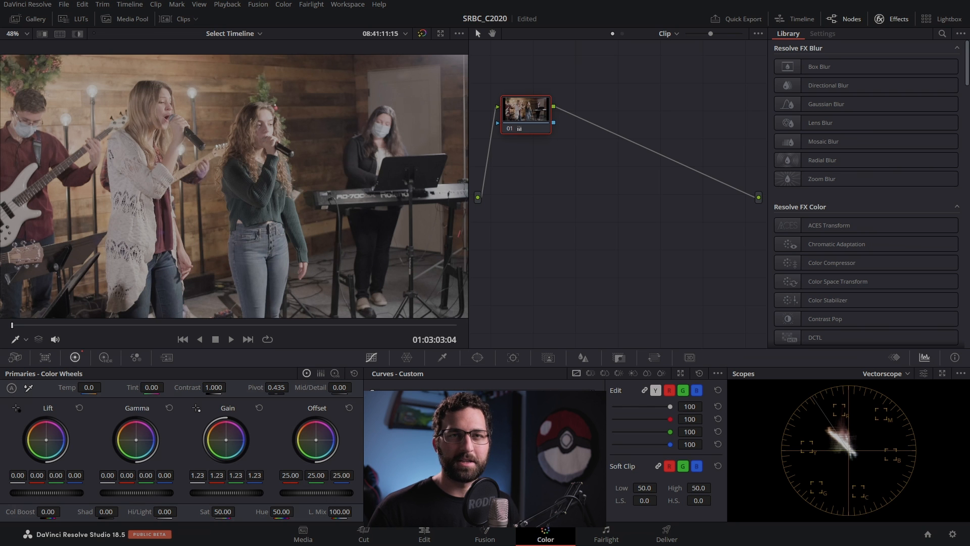
{"action": "scroll", "coordinate": [225, 440], "scroll_direction": "down", "scroll_amount": 13}
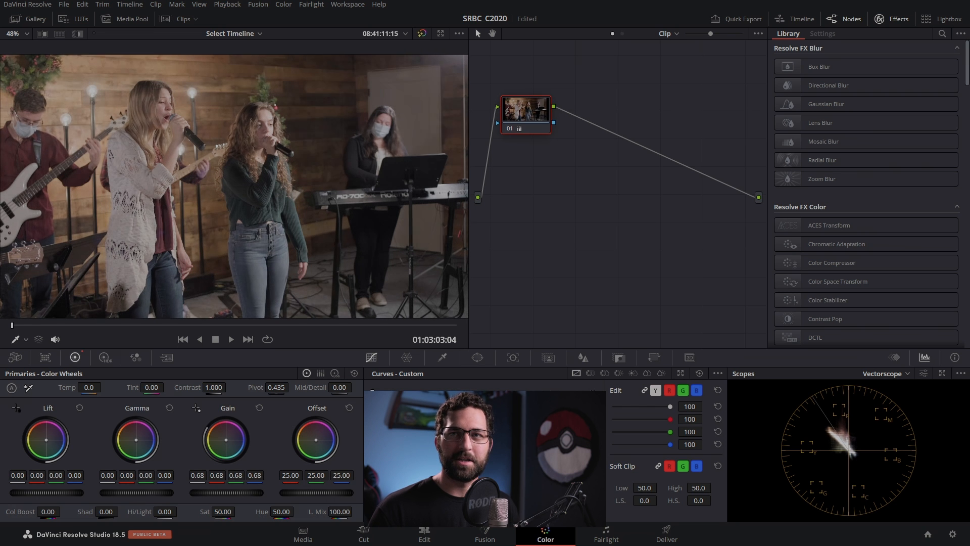
- Reset clip 03's overall Gain to 1.00 and shift its Gain color balance to red 1.05, green 0.98, blue 1.07
{"action": "scroll", "coordinate": [226, 440], "scroll_direction": "up", "scroll_amount": 1}
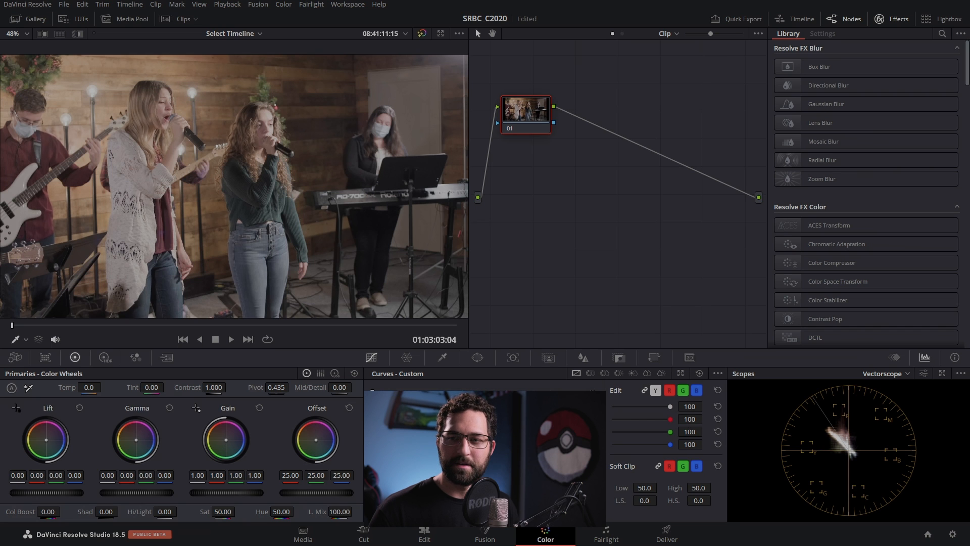
{"action": "left_click_drag", "start_coordinate": [225, 440], "coordinate": [228, 439]}
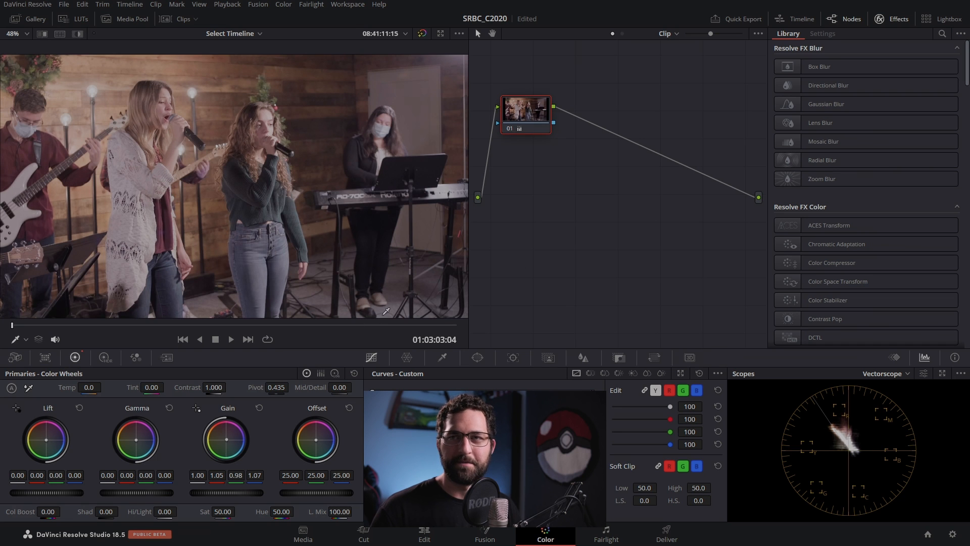
- Compare clips 02 and 03 side by side in the viewer using the Selected Clips split screen
{"action": "left_click", "coordinate": [168, 23]}
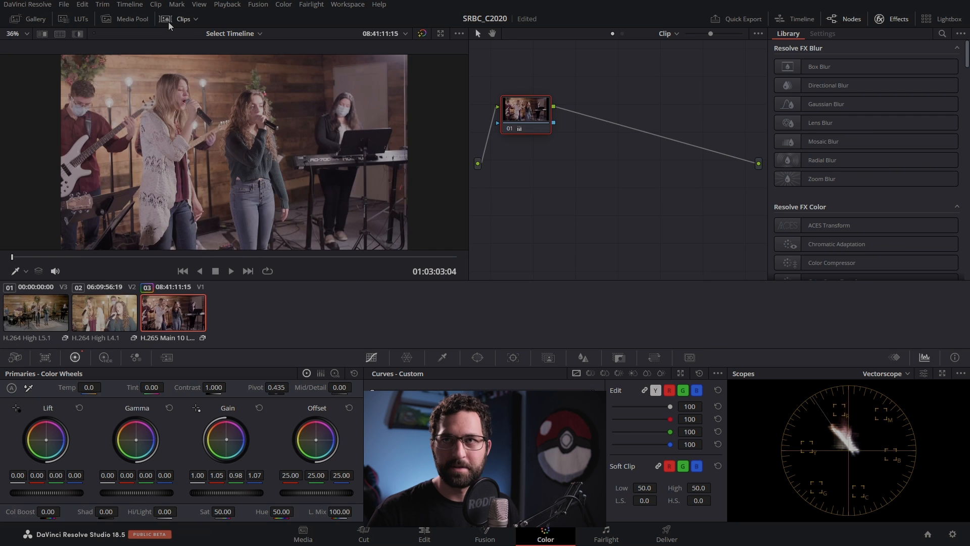
{"action": "left_click", "coordinate": [104, 322]}
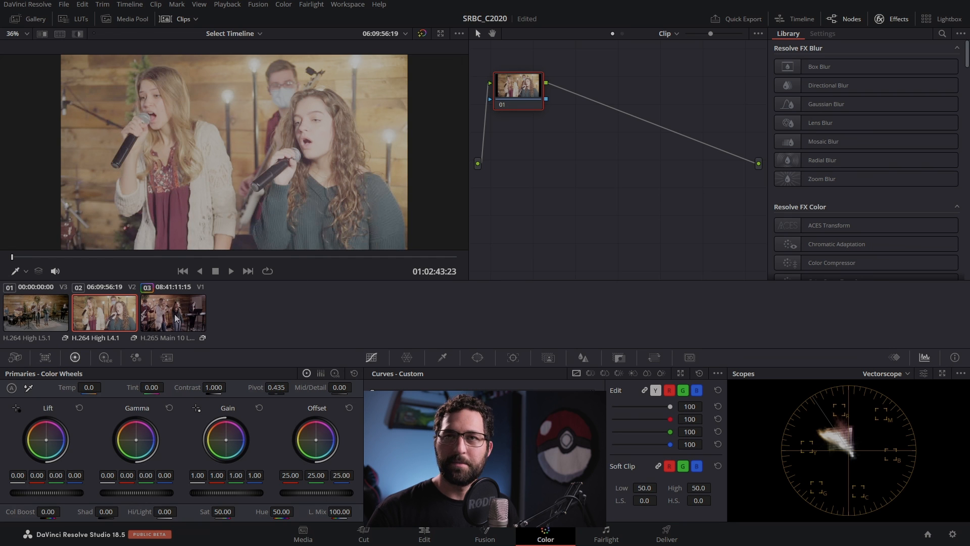
{"action": "left_click", "coordinate": [60, 33]}
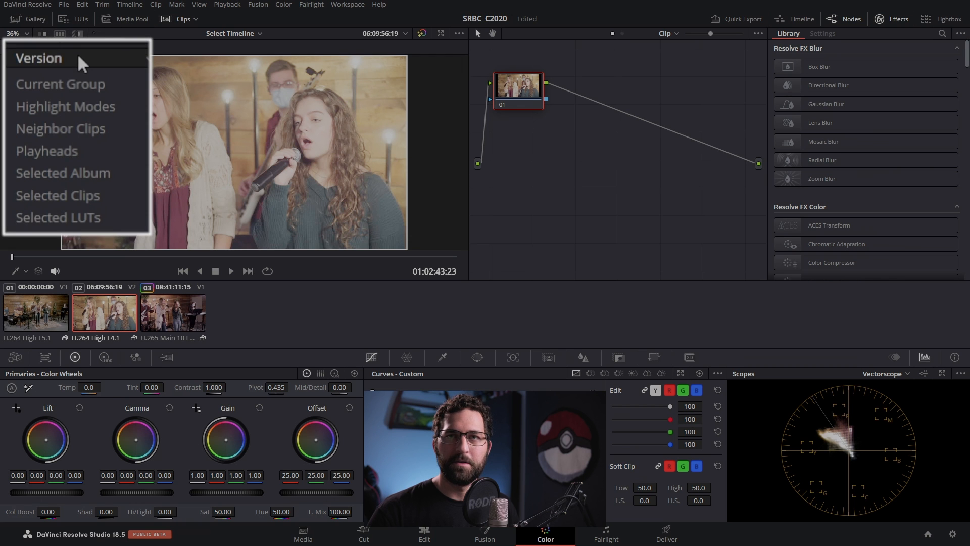
{"action": "left_click", "coordinate": [78, 198]}
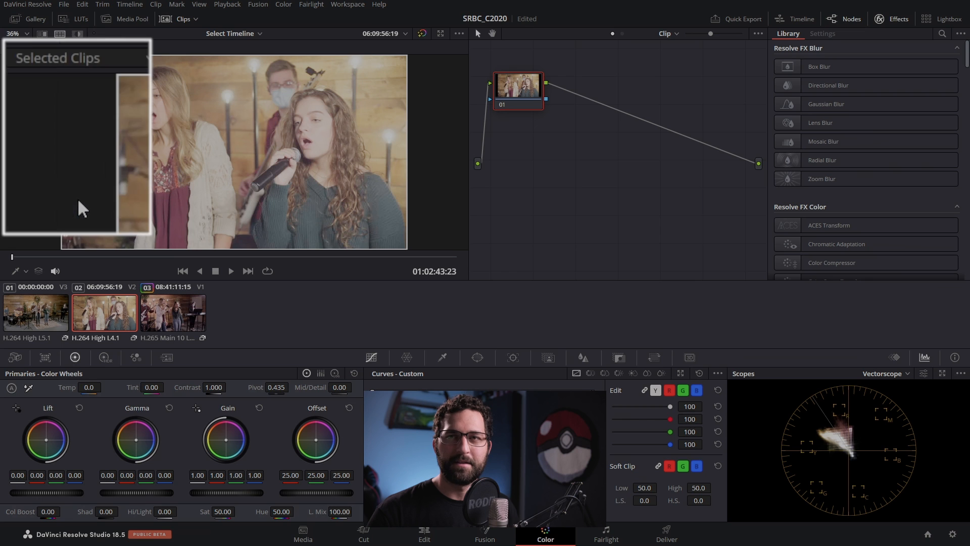
{"action": "left_click", "coordinate": [175, 313], "text": "ctrl"}
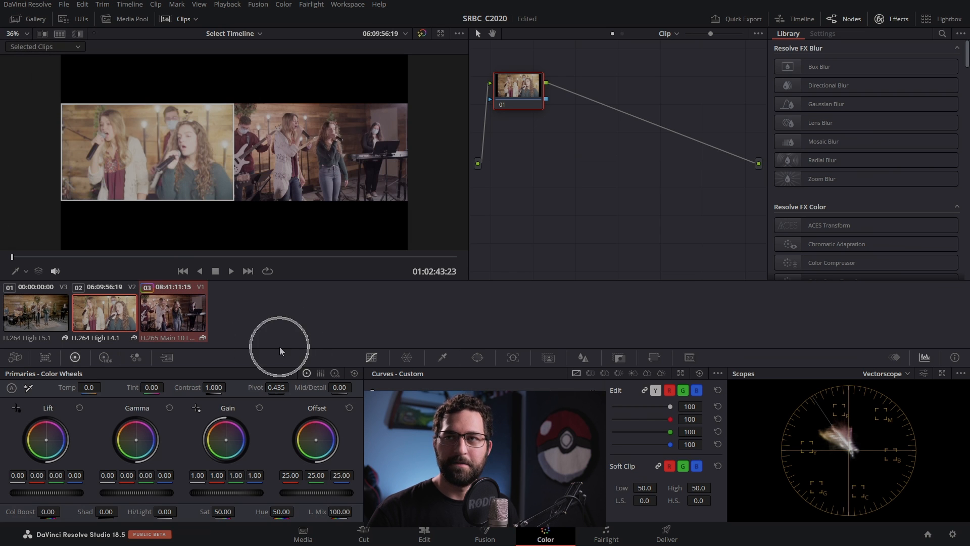
- Hide the clip thumbnails and enlarge the side-by-side comparison of clips 02 and 03 in the viewer
{"action": "scroll", "coordinate": [230, 151], "scroll_direction": "up", "scroll_amount": 2}
{"action": "scroll", "coordinate": [231, 150], "scroll_direction": "down", "scroll_amount": 1}
{"action": "scroll", "coordinate": [234, 157], "scroll_direction": "up", "scroll_amount": 1}
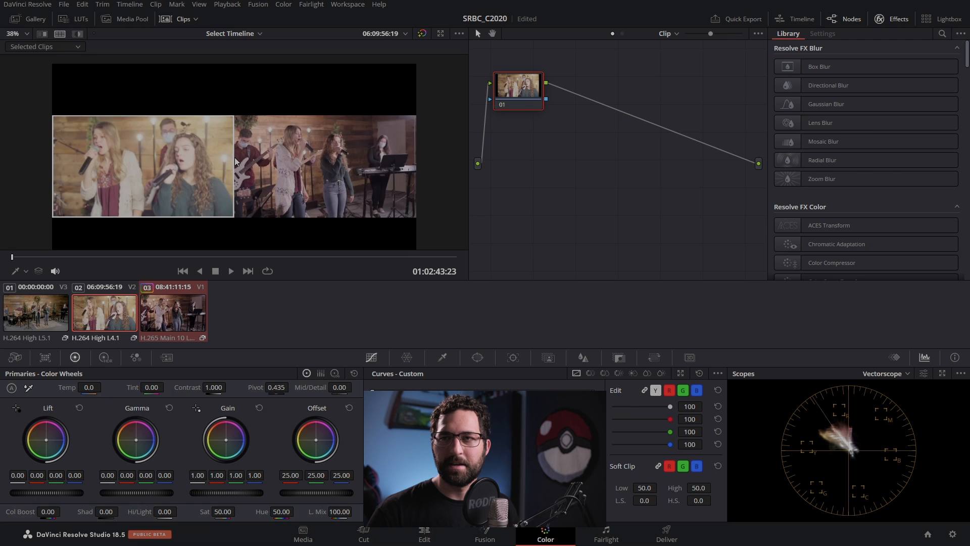
{"action": "scroll", "coordinate": [236, 160], "scroll_direction": "up", "scroll_amount": 3}
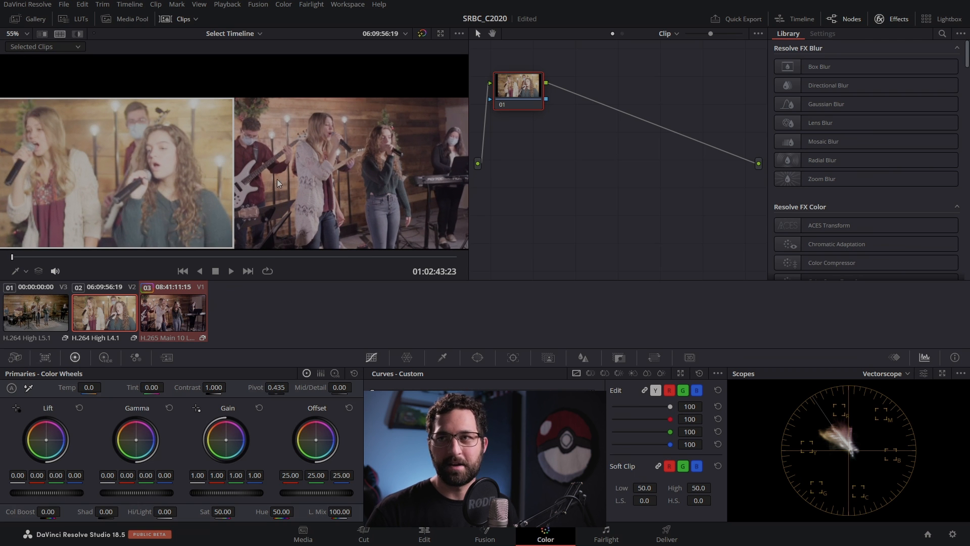
{"action": "scroll", "coordinate": [277, 179], "scroll_direction": "down", "scroll_amount": 1}
{"action": "left_click", "coordinate": [177, 20]}
{"action": "scroll", "coordinate": [211, 188], "scroll_direction": "up", "scroll_amount": 1}
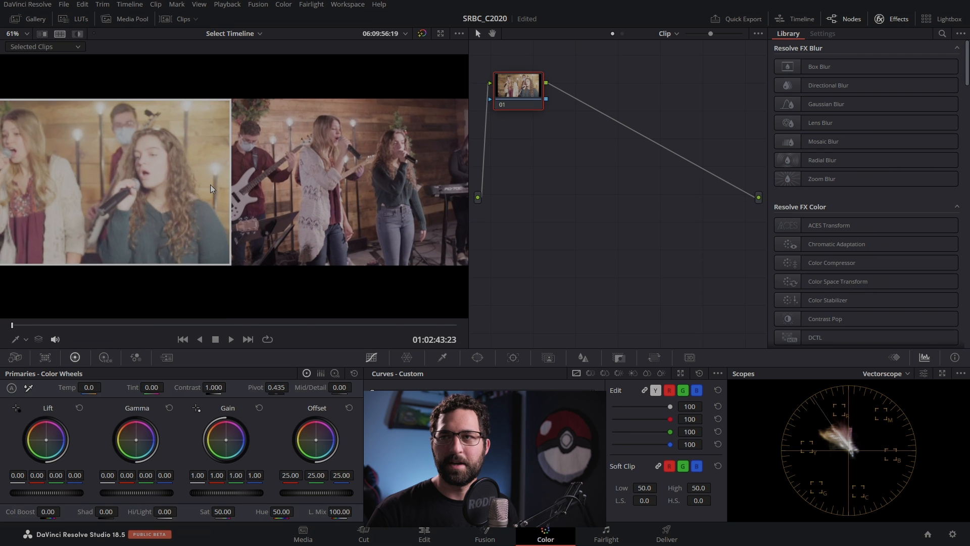
{"action": "scroll", "coordinate": [223, 190], "scroll_direction": "down", "scroll_amount": 2}
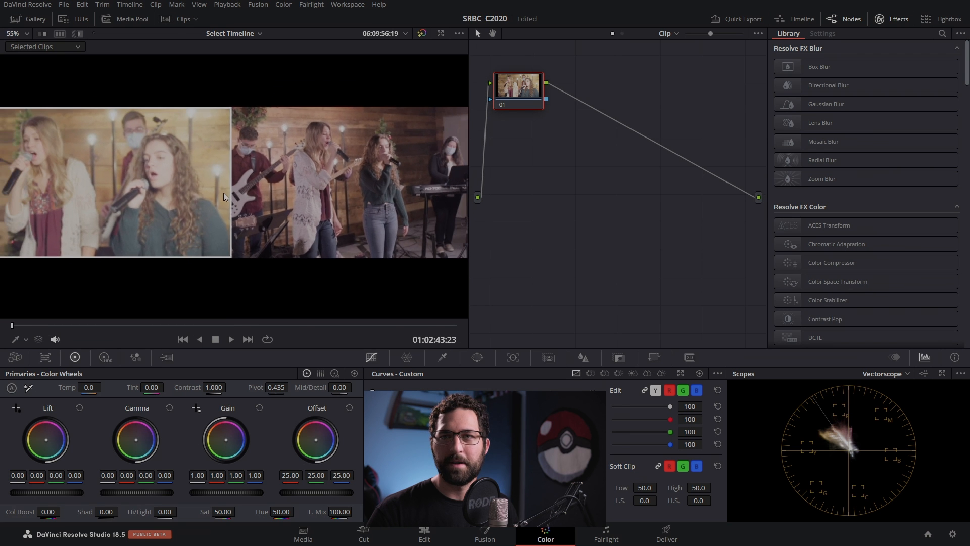
- Raise the timeline playback resolution so the compared clips display sharper
{"action": "left_click", "coordinate": [225, 4]}
{"action": "mouse_move", "coordinate": [238, 28]}
{"action": "left_click", "coordinate": [387, 31]}
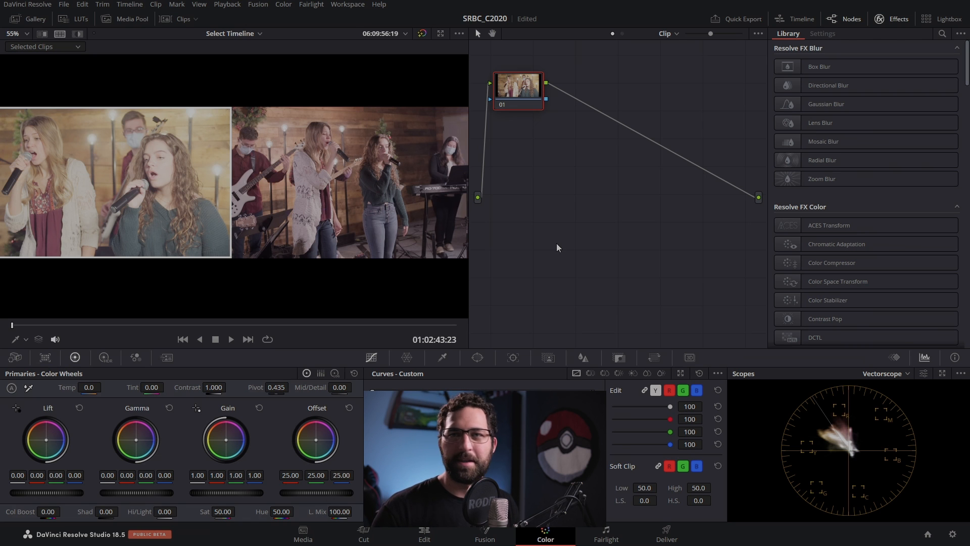
- Change the scope to Waveform and set the gamma of clip 02's node 01 to Linear
{"action": "left_click", "coordinate": [885, 374]}
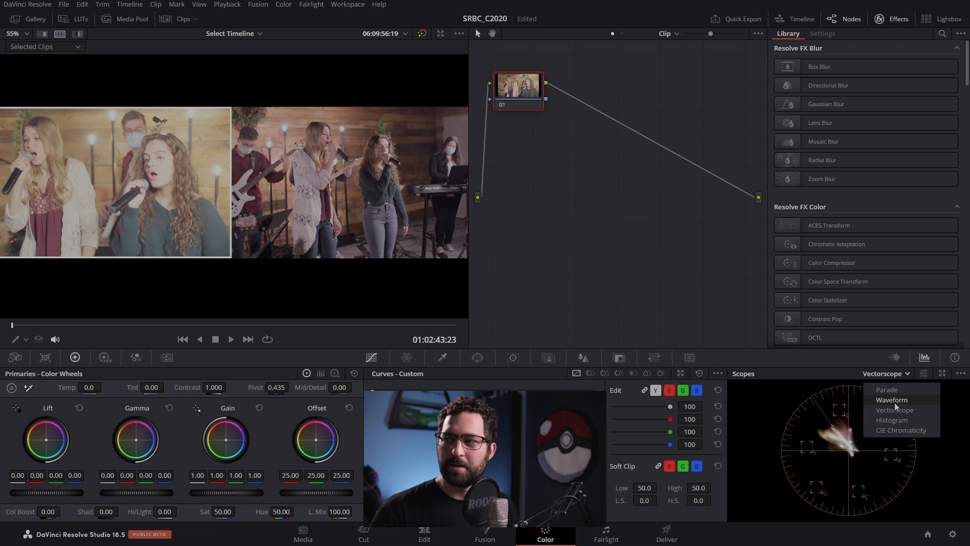
{"action": "left_click", "coordinate": [892, 400]}
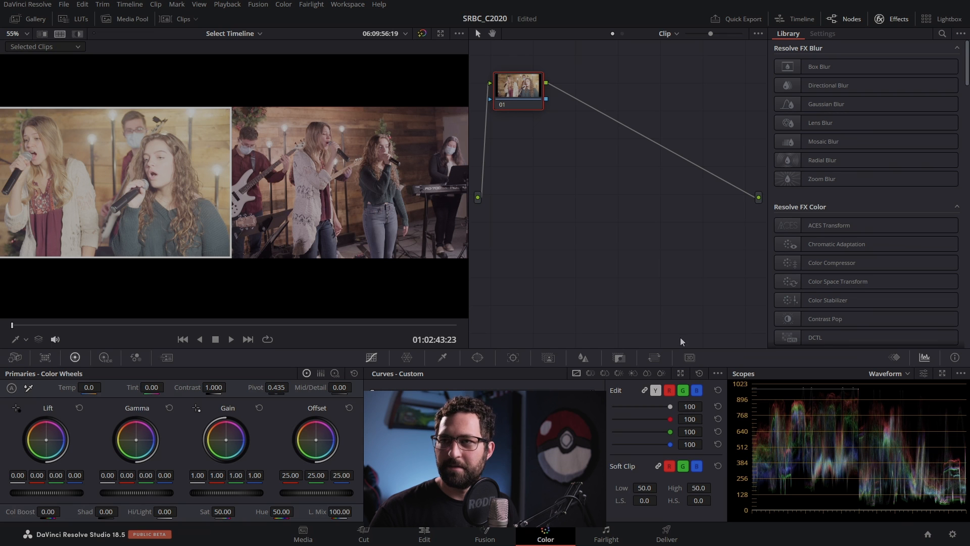
{"action": "right_click", "coordinate": [516, 81]}
{"action": "mouse_move", "coordinate": [545, 214]}
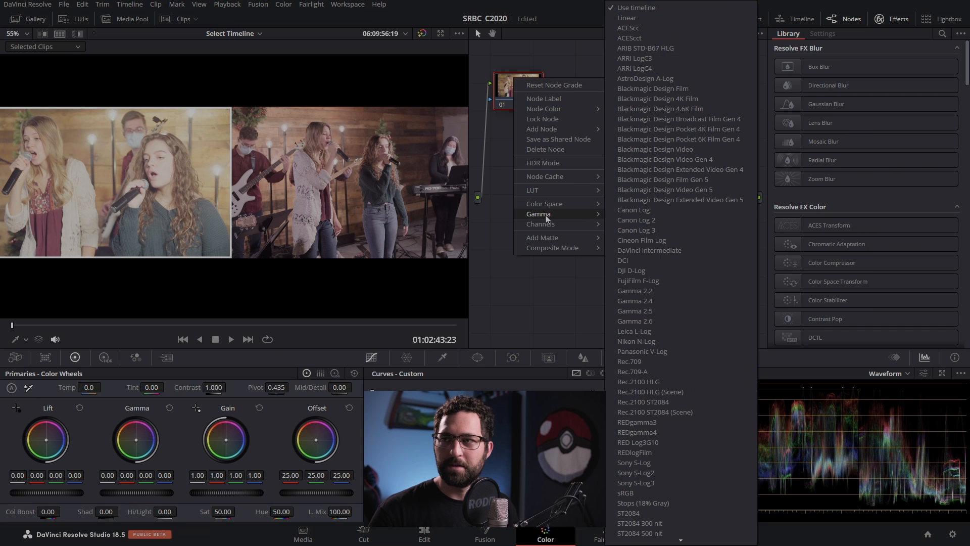
{"action": "left_click", "coordinate": [639, 20]}
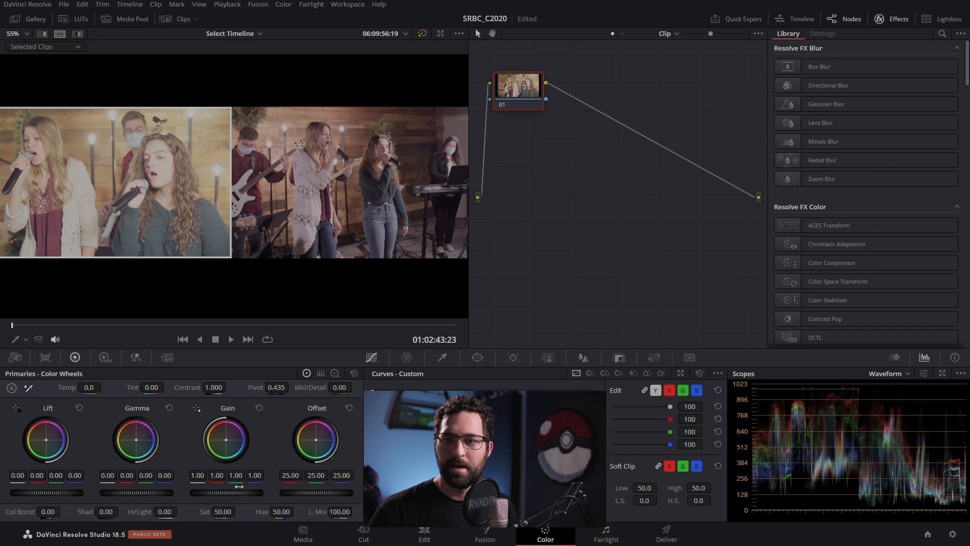
- Match clip 02's exposure to clip 03 with the overall Gain, trying 2.03 and 0.25 and settling on 0.50
{"action": "left_click_drag", "start_coordinate": [226, 492], "coordinate": [199, 492]}
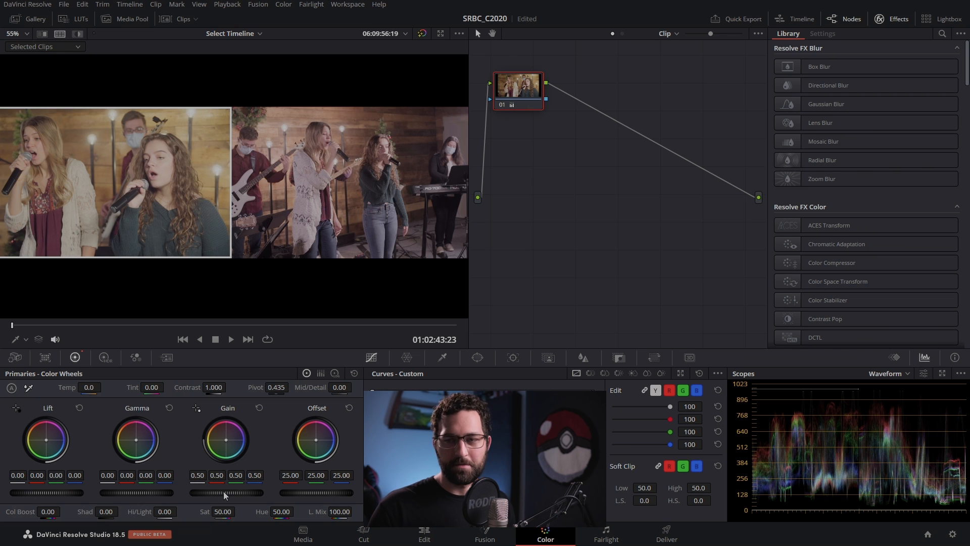
{"action": "left_click_drag", "start_coordinate": [226, 492], "coordinate": [298, 493]}
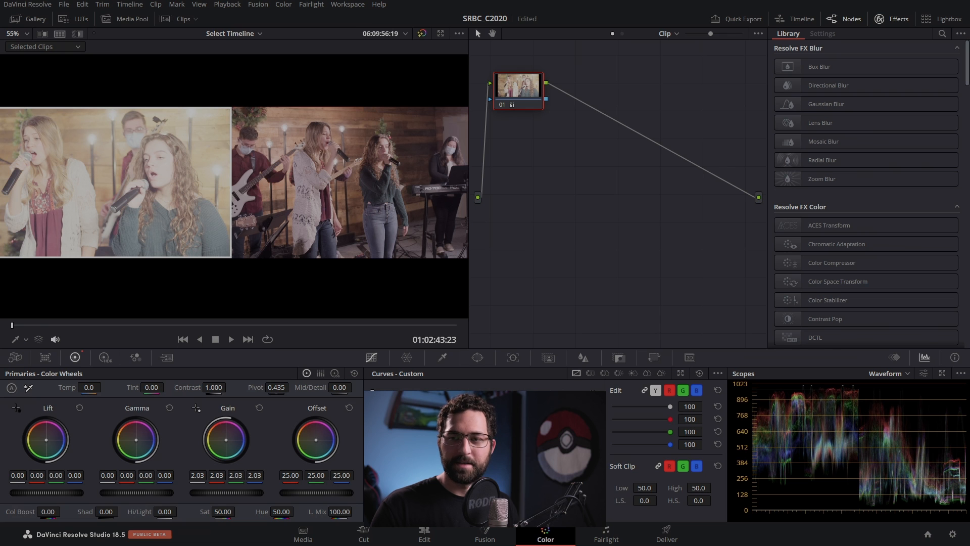
{"action": "left_click_drag", "start_coordinate": [226, 493], "coordinate": [239, 493]}
{"action": "mouse_move", "coordinate": [226, 492]}
{"action": "left_mouse_down"}
{"action": "mouse_move", "coordinate": [263, 492]}
{"action": "mouse_move", "coordinate": [228, 493]}
{"action": "left_mouse_up"}
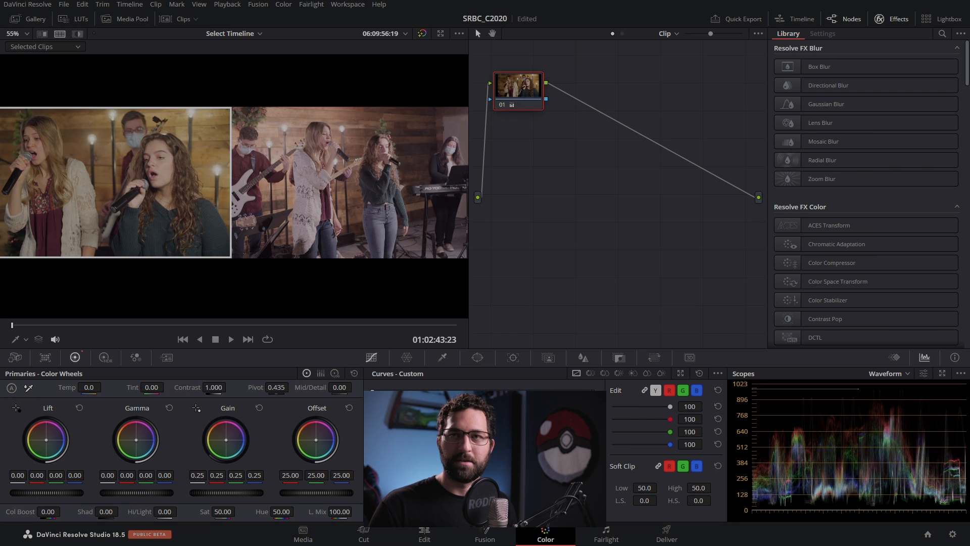
{"action": "left_click_drag", "start_coordinate": [228, 493], "coordinate": [235, 492]}
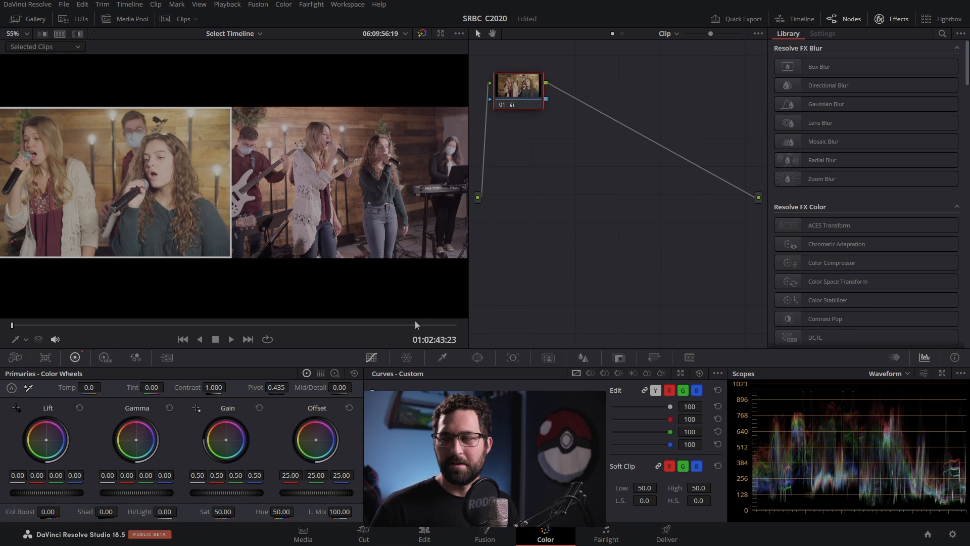
{"action": "left_click_drag", "start_coordinate": [529, 100], "coordinate": [533, 106]}
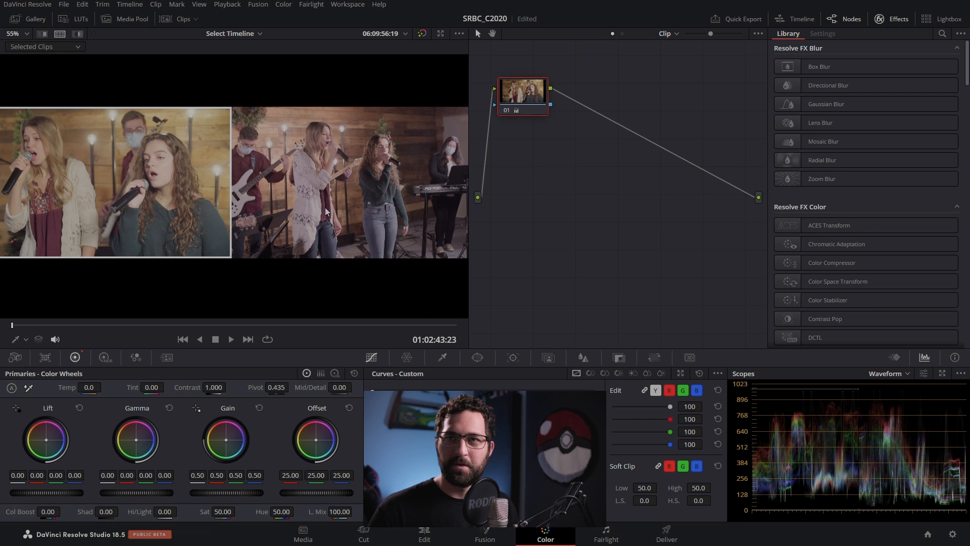
- Add a serial node after clip 02's node 01 and set the new node's gamma to Linear
{"action": "key", "text": "alt+s"}
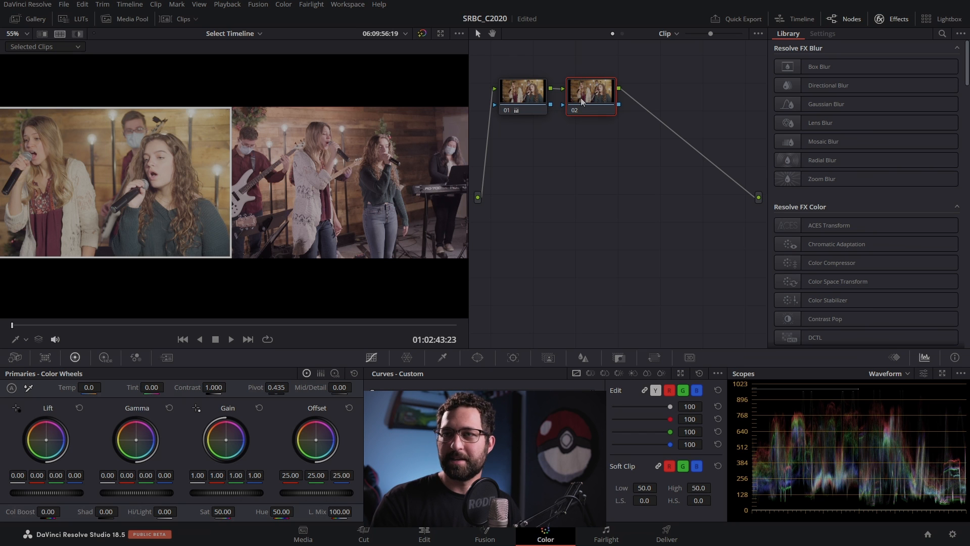
{"action": "left_click_drag", "start_coordinate": [583, 98], "coordinate": [592, 101]}
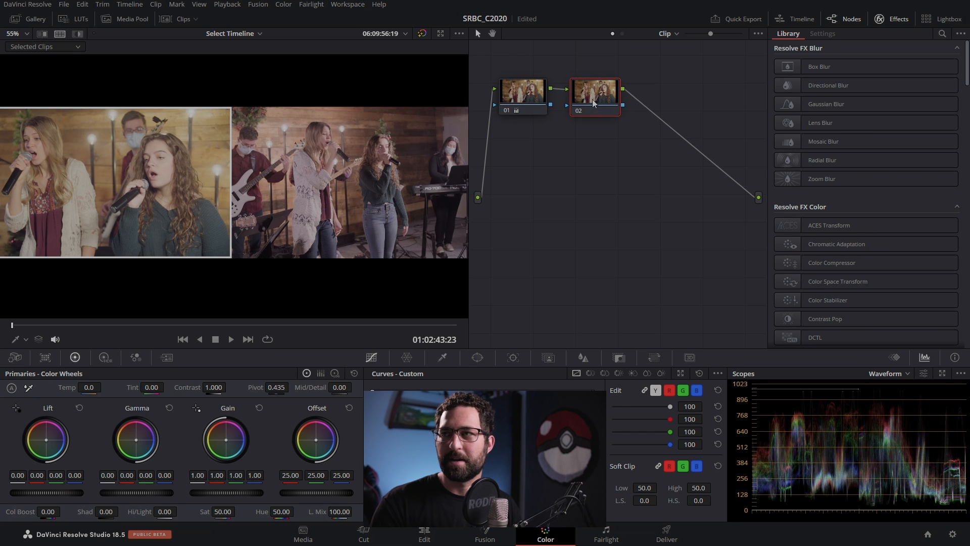
{"action": "right_click", "coordinate": [601, 97]}
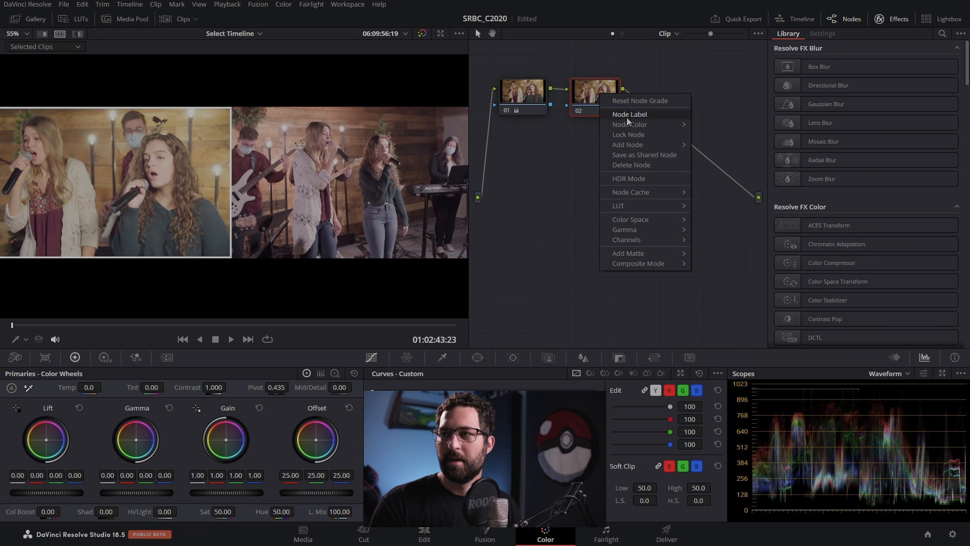
{"action": "mouse_move", "coordinate": [641, 230]}
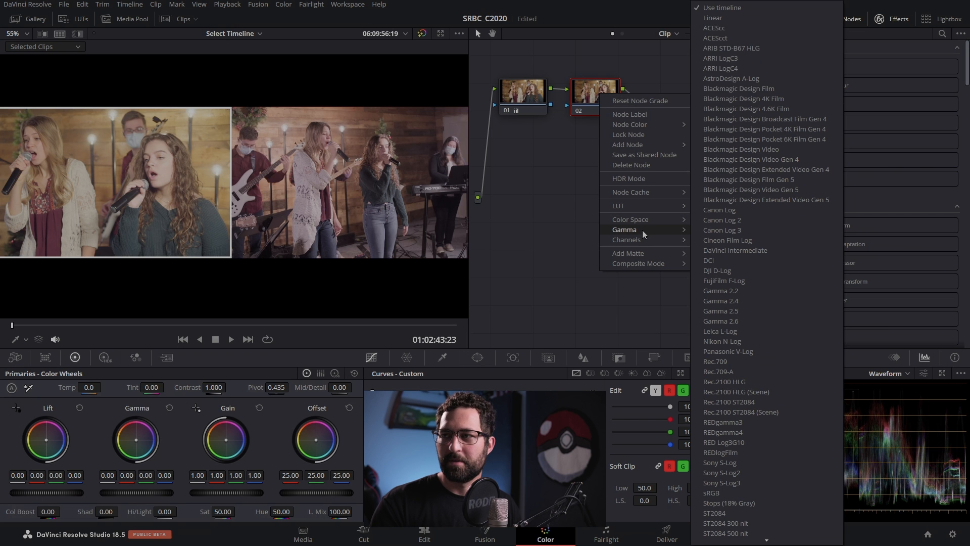
{"action": "left_click", "coordinate": [713, 18]}
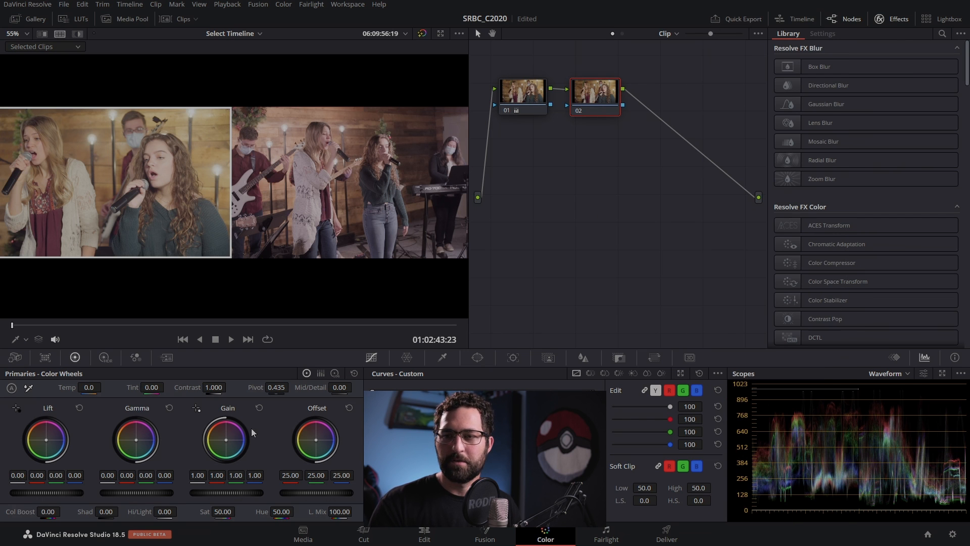
- Balance clip 02's white balance on node 02 with Gain at red 1.06, green 0.97 and blue 1.14, using the Vectorscope
{"action": "left_click_drag", "start_coordinate": [227, 443], "coordinate": [232, 441]}
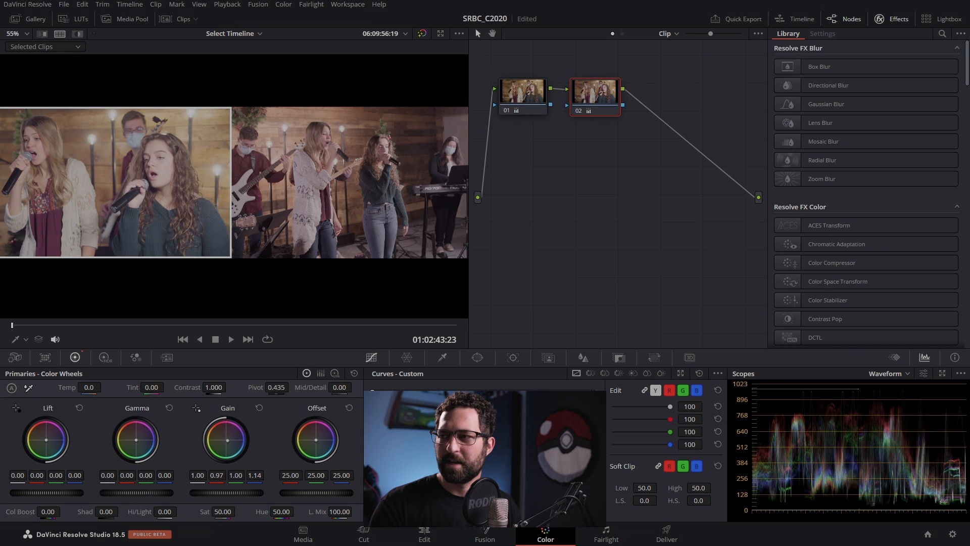
{"action": "left_click", "coordinate": [908, 373]}
{"action": "left_click", "coordinate": [930, 409]}
{"action": "left_click_drag", "start_coordinate": [229, 441], "coordinate": [226, 439]}
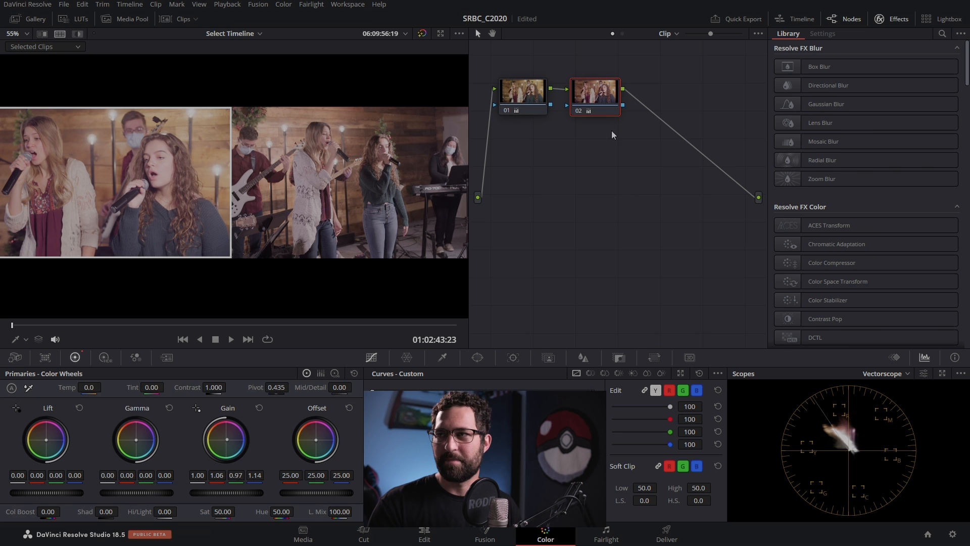
- Add a parallel node to node 02, place it below the chain and feed it directly from the source input
{"action": "right_click", "coordinate": [600, 101]}
{"action": "mouse_move", "coordinate": [643, 147]}
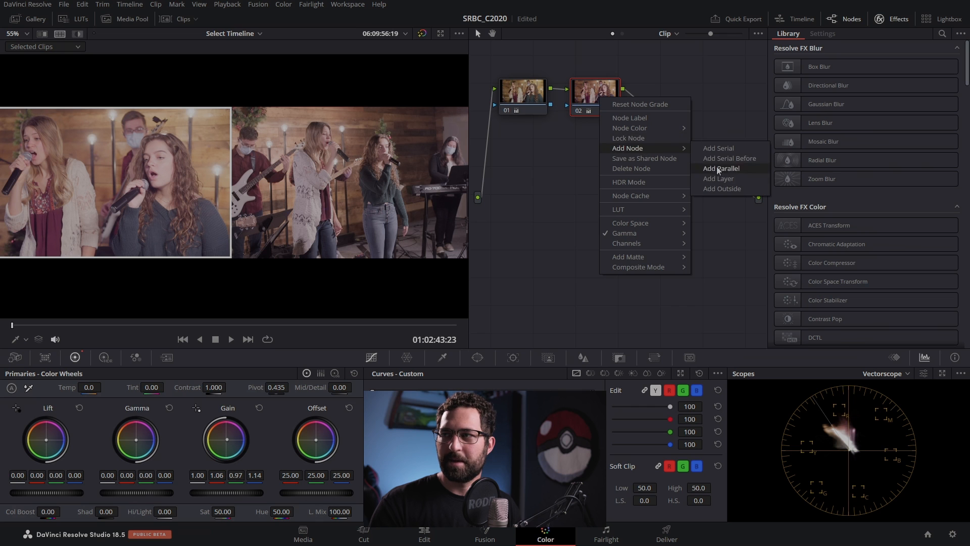
{"action": "left_click", "coordinate": [721, 168]}
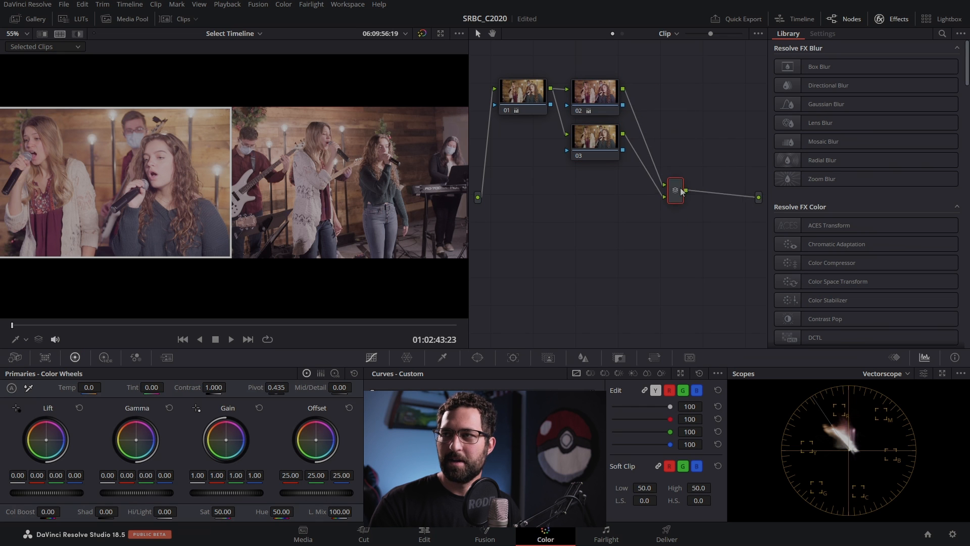
{"action": "left_click_drag", "start_coordinate": [579, 138], "coordinate": [563, 233]}
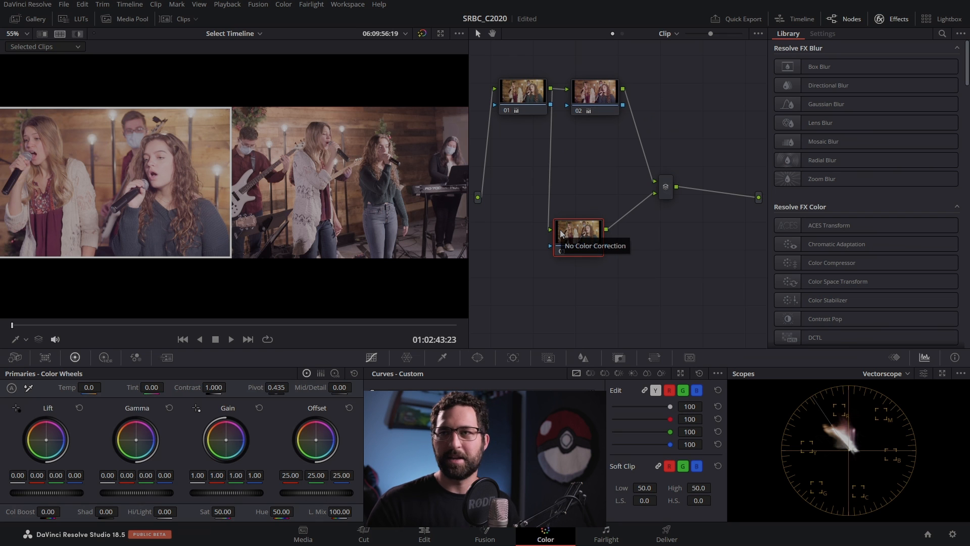
{"action": "left_click_drag", "start_coordinate": [480, 197], "coordinate": [566, 246]}
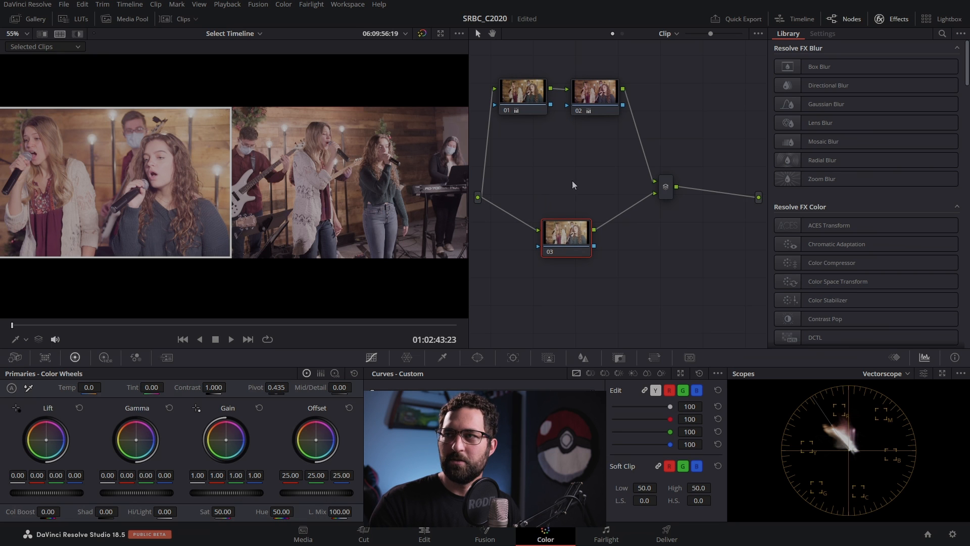
{"action": "mouse_move", "coordinate": [575, 241]}
{"action": "left_mouse_down"}
{"action": "mouse_move", "coordinate": [593, 233]}
{"action": "mouse_move", "coordinate": [582, 239]}
{"action": "left_mouse_up"}
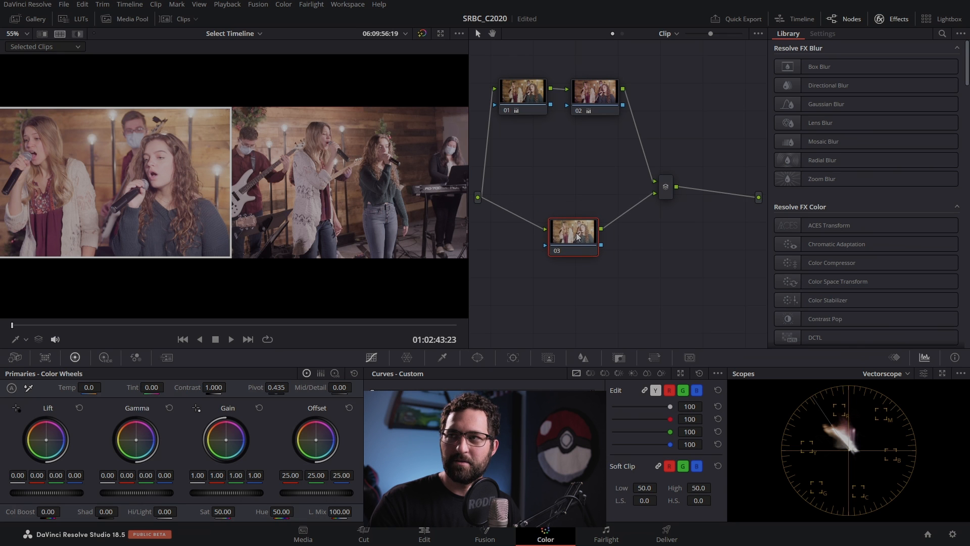
- Examine serial nodes 01 and 02 in turn and compare them with the lower parallel node 03
{"action": "left_click", "coordinate": [525, 87]}
{"action": "left_click", "coordinate": [592, 96]}
{"action": "left_click", "coordinate": [530, 92]}
{"action": "left_click", "coordinate": [593, 99]}
{"action": "left_click", "coordinate": [530, 93]}
{"action": "left_click", "coordinate": [596, 104]}
{"action": "left_click", "coordinate": [529, 93]}
{"action": "left_click", "coordinate": [595, 101]}
{"action": "left_click", "coordinate": [570, 231]}
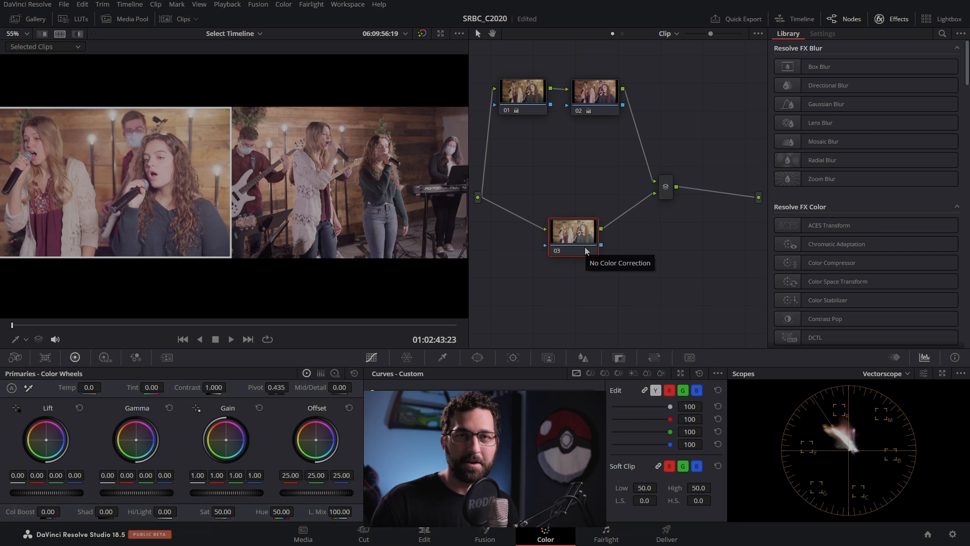
- Review the Color Warper for the lower parallel node and show its Hue Vs Hue curve
{"action": "left_click_drag", "start_coordinate": [584, 246], "coordinate": [578, 245]}
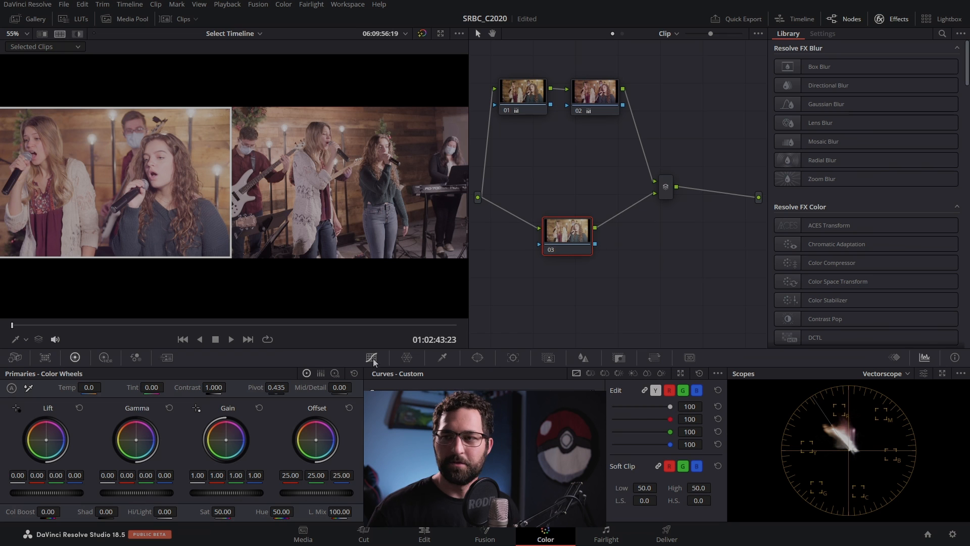
{"action": "left_click", "coordinate": [407, 357]}
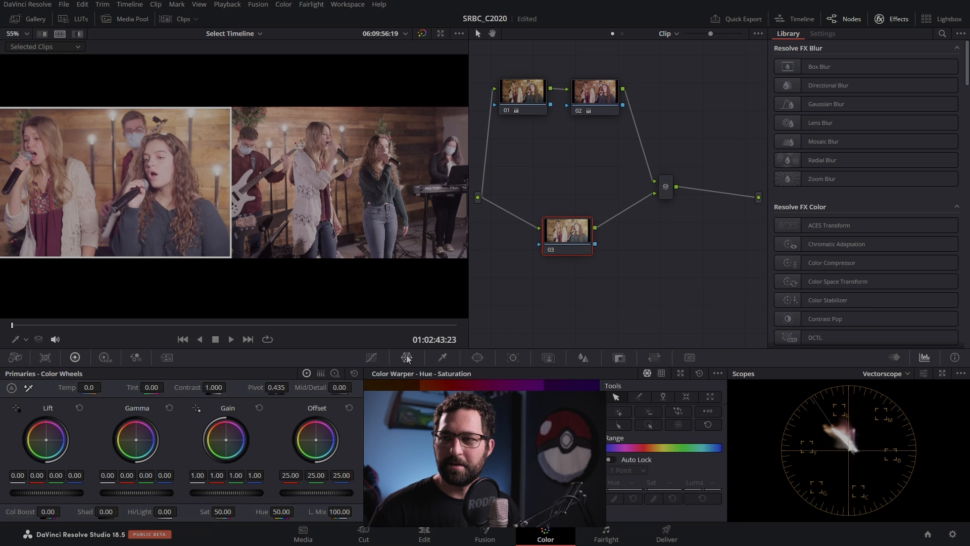
{"action": "left_click", "coordinate": [371, 357]}
{"action": "left_click", "coordinate": [590, 373]}
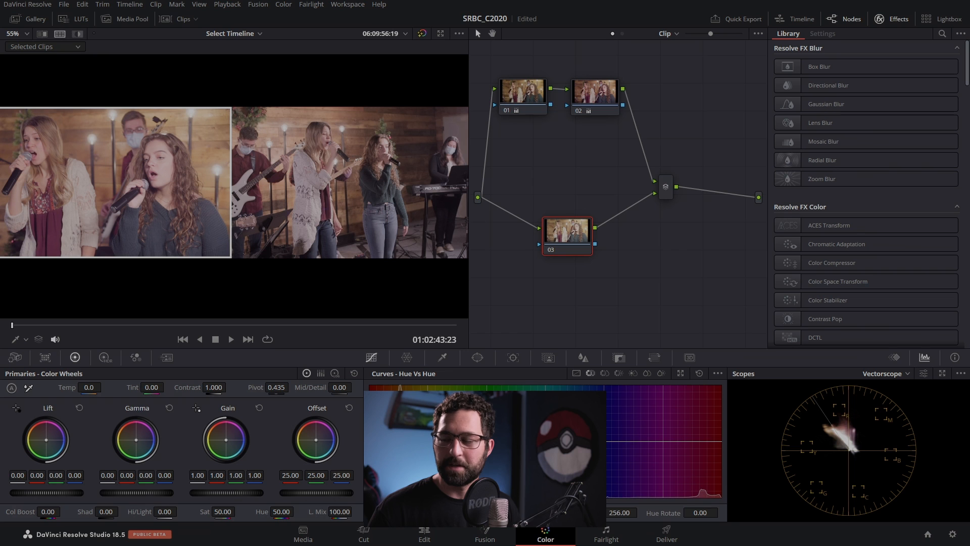
- Set the lower parallel node's color space to HSL and consider HSV as the alternative
{"action": "right_click", "coordinate": [569, 235]}
{"action": "mouse_move", "coordinate": [597, 357]}
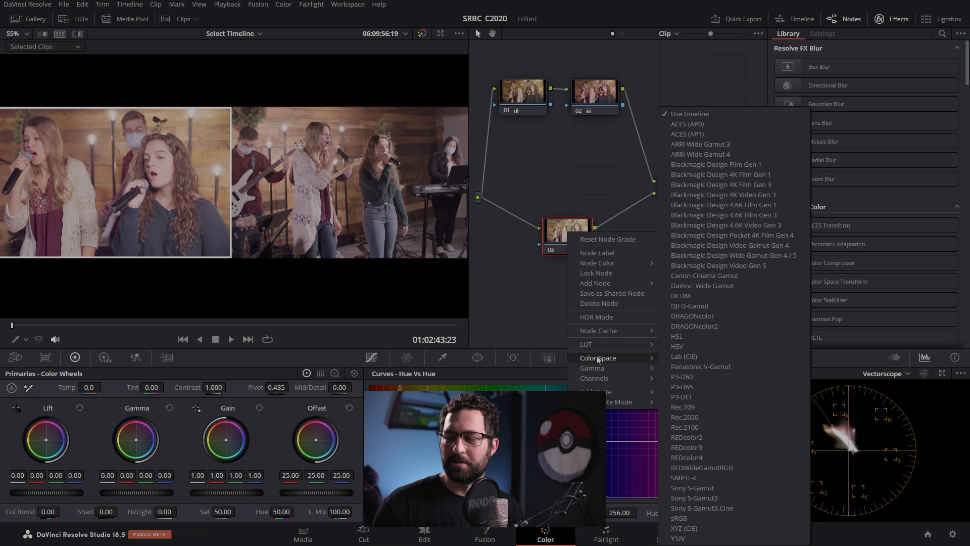
{"action": "left_click", "coordinate": [686, 336]}
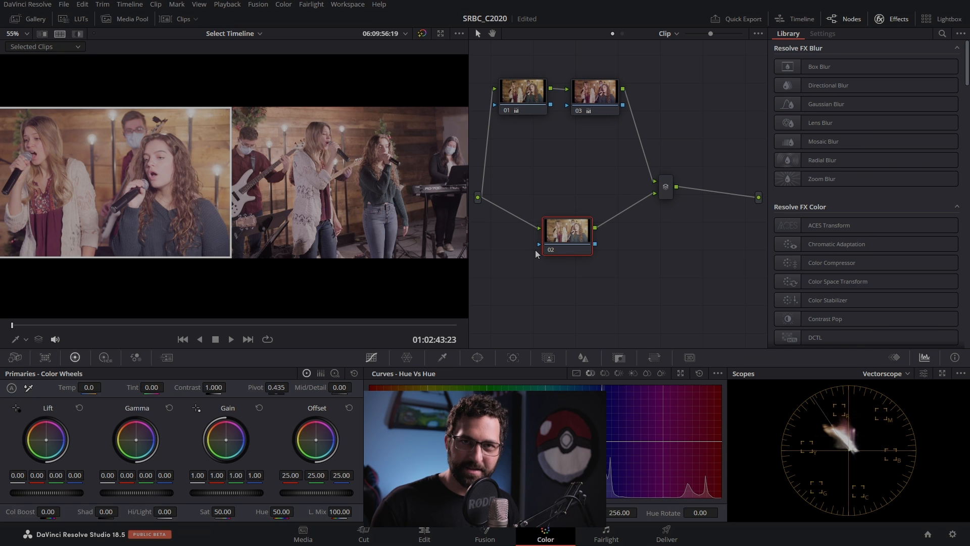
{"action": "right_click", "coordinate": [571, 238]}
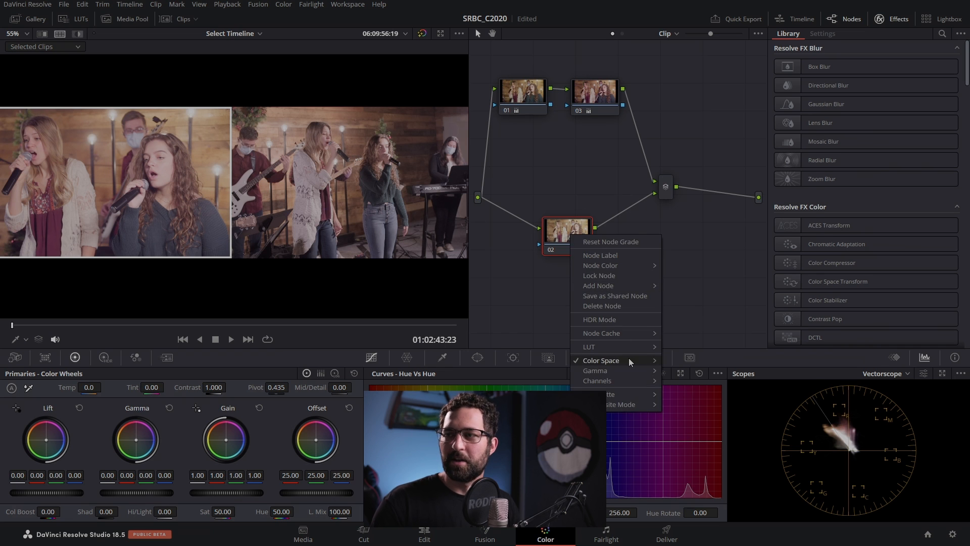
{"action": "mouse_move", "coordinate": [628, 358]}
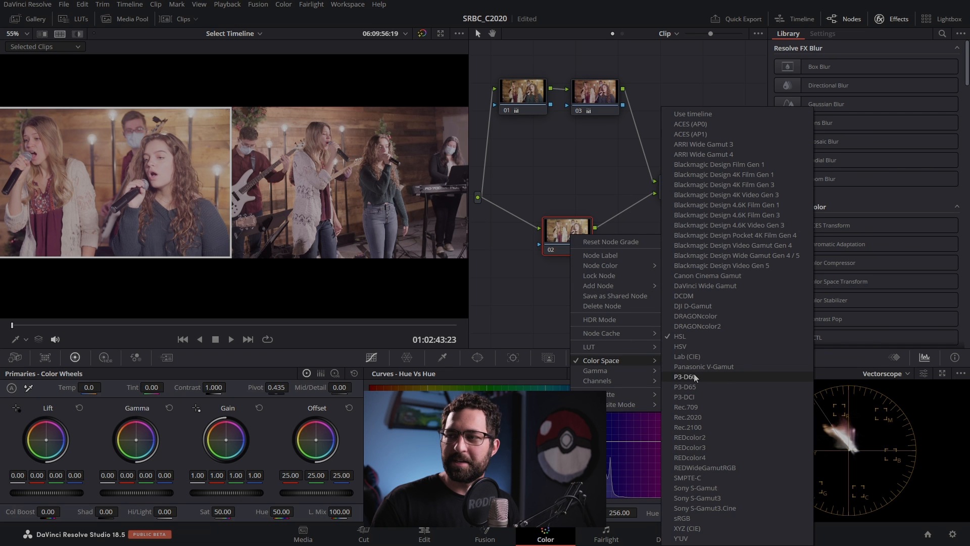
{"action": "left_click", "coordinate": [690, 346]}
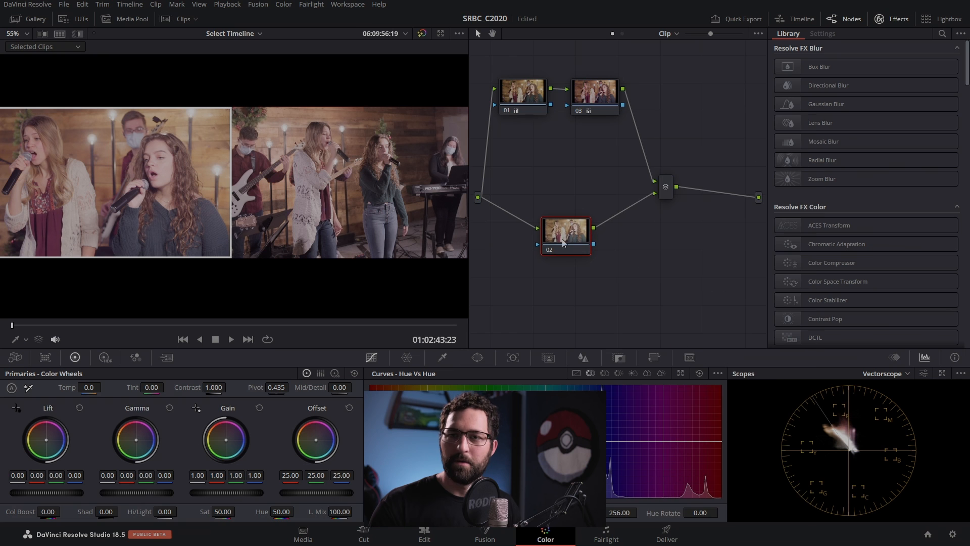
- Turn off Preserve Luminance in the lower node's RGB Mixer, try 0.24 blue in the Green Output and reset that output
{"action": "left_click", "coordinate": [135, 358]}
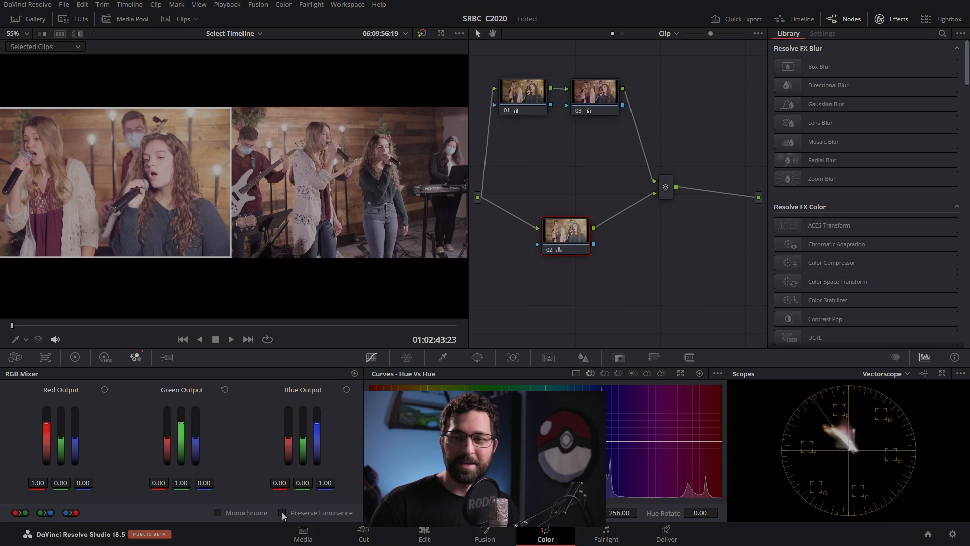
{"action": "left_click_drag", "start_coordinate": [317, 424], "coordinate": [317, 424]}
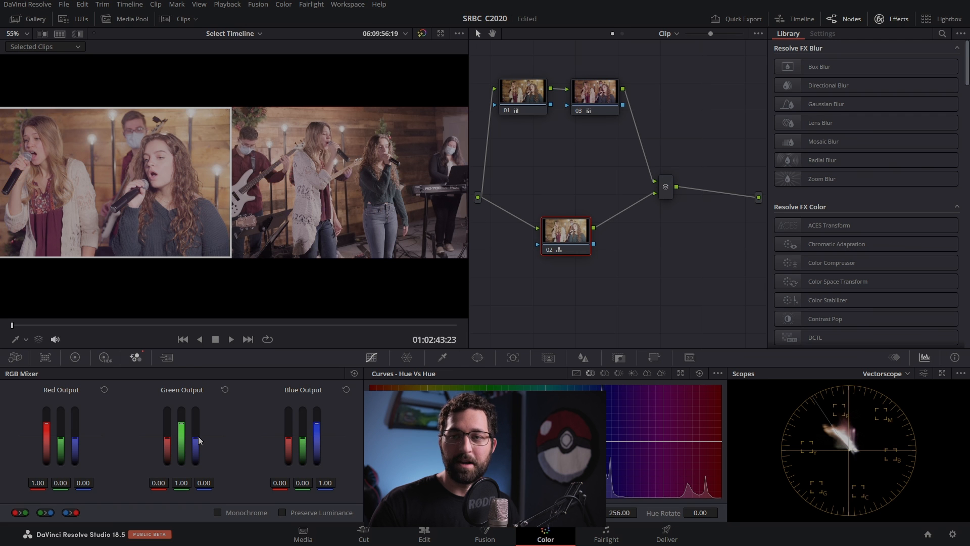
{"action": "left_click_drag", "start_coordinate": [198, 436], "coordinate": [198, 431]}
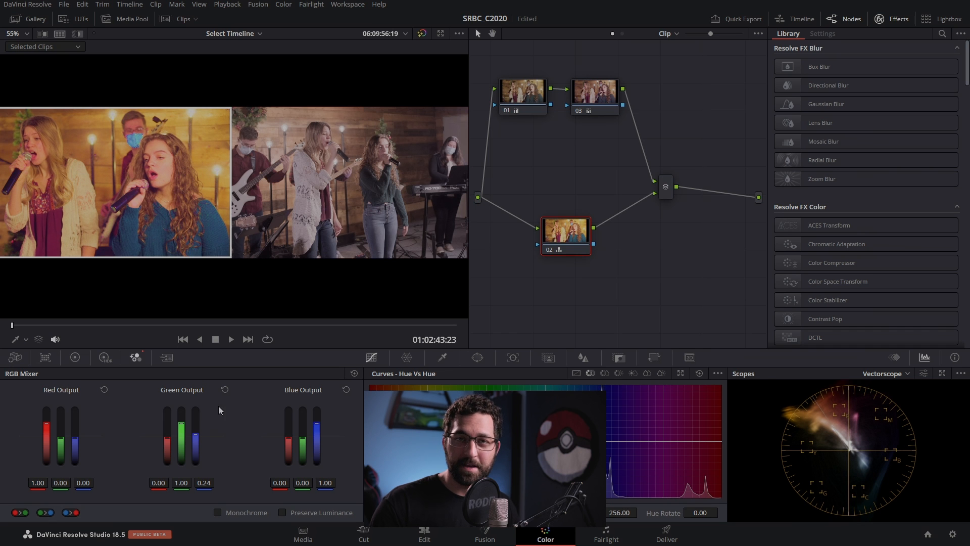
{"action": "left_click", "coordinate": [226, 390]}
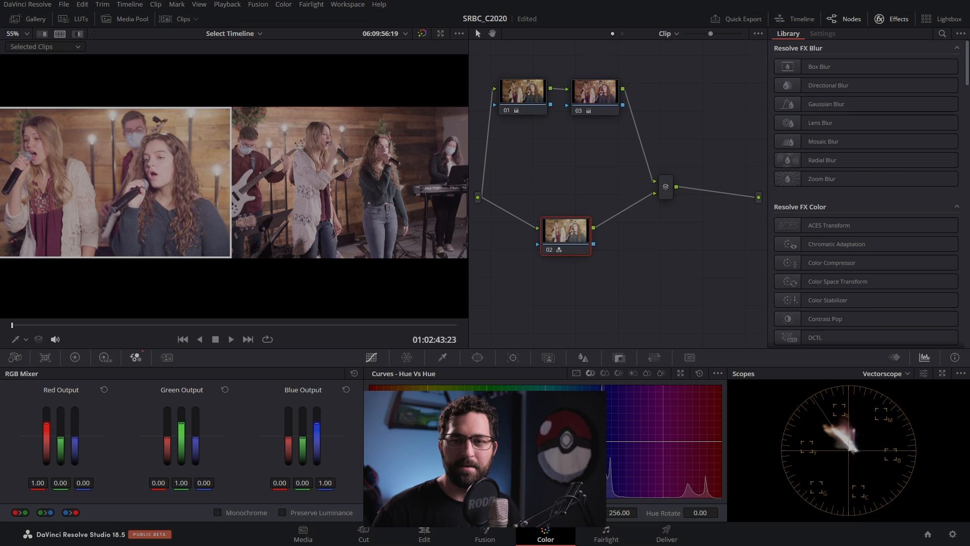
- Try about -0.03 blue in the lower node's Red Output and reduce its Key Output Gain to 0.250 for finer control
{"action": "left_click_drag", "start_coordinate": [74, 436], "coordinate": [74, 438]}
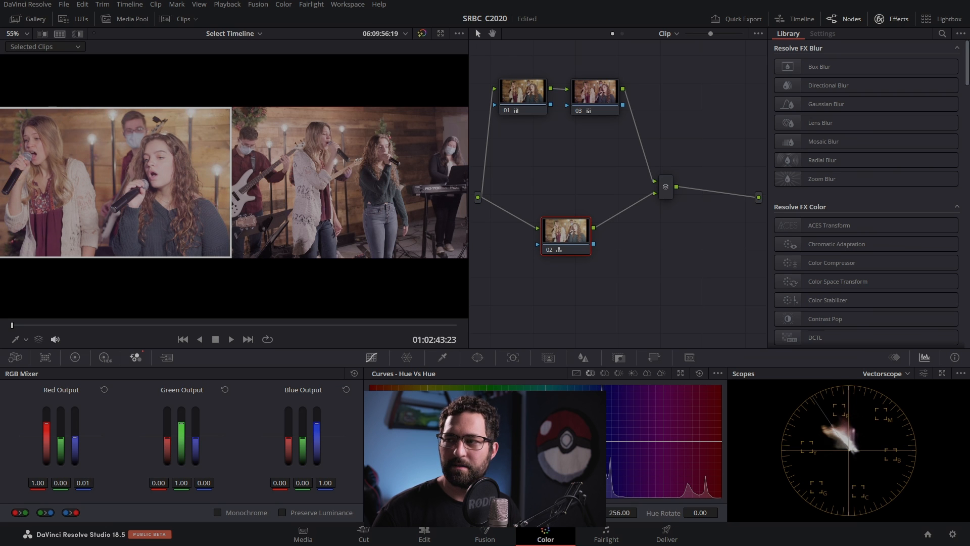
{"action": "left_click_drag", "start_coordinate": [75, 438], "coordinate": [75, 437]}
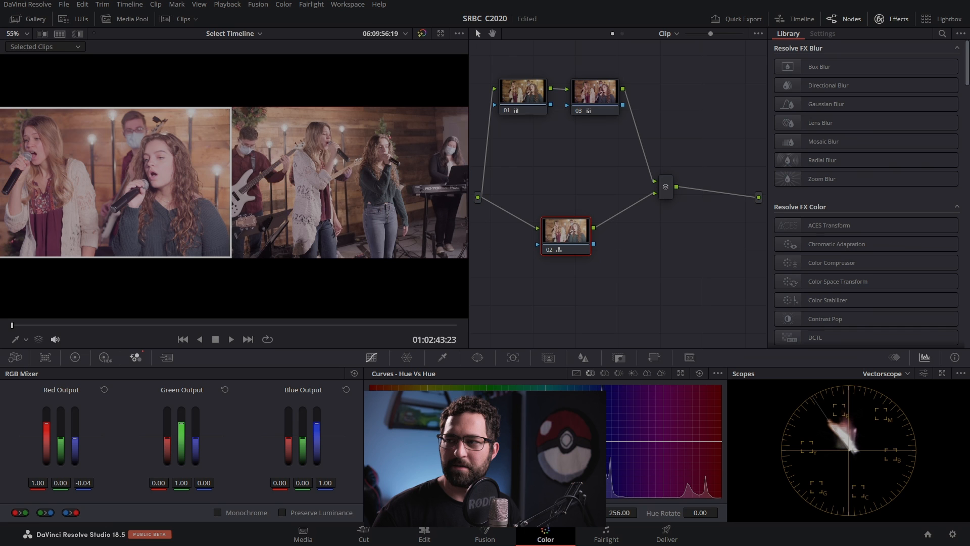
{"action": "left_click_drag", "start_coordinate": [85, 485], "coordinate": [86, 485]}
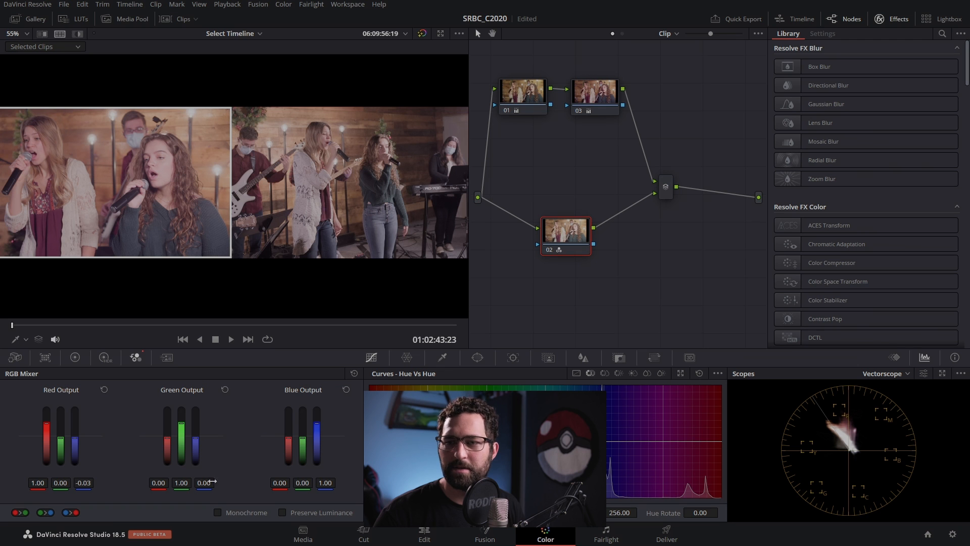
{"action": "left_click", "coordinate": [619, 357]}
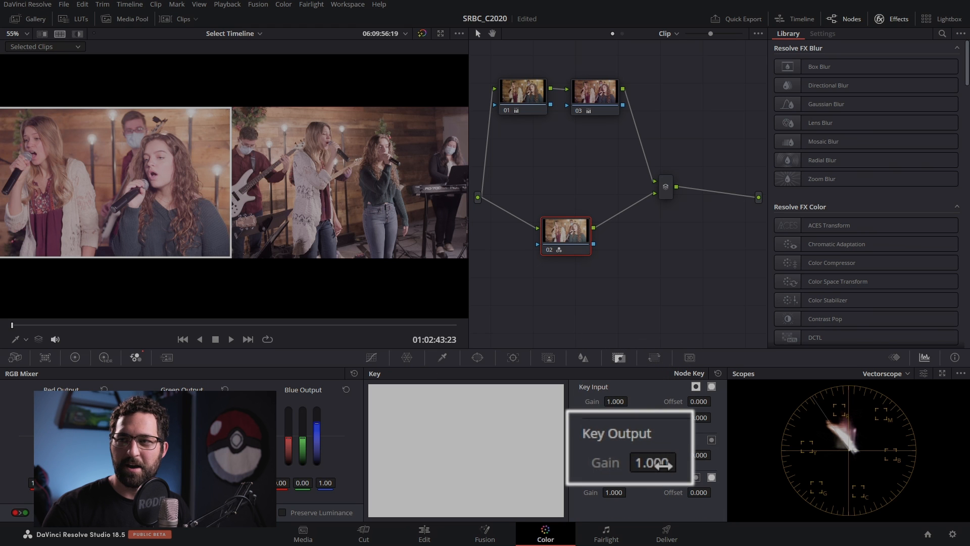
{"action": "left_click_drag", "start_coordinate": [619, 455], "coordinate": [630, 455]}
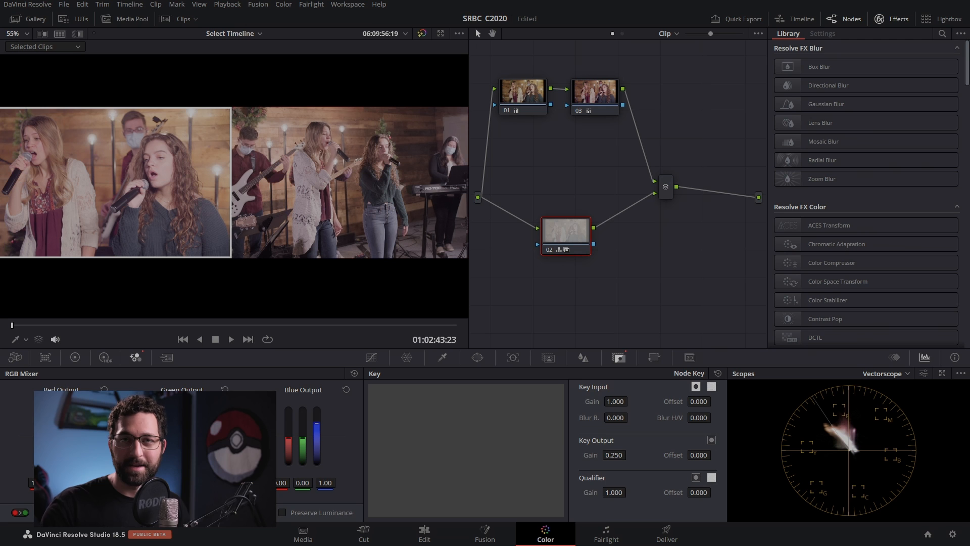
- Set the Red Output's blue amount to -0.11, try -0.13 blue in the Green Output and reset the Green Output
{"action": "left_click_drag", "start_coordinate": [75, 438], "coordinate": [75, 437]}
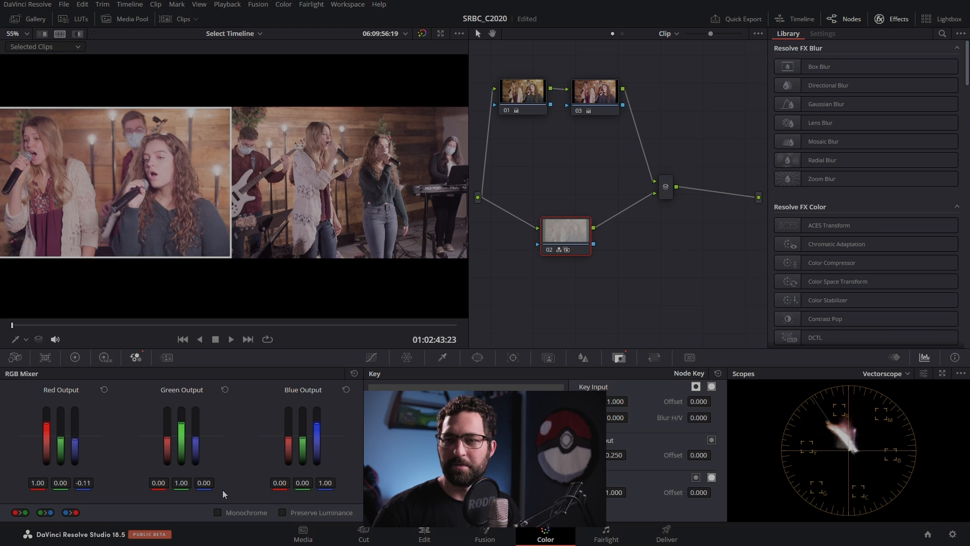
{"action": "left_click_drag", "start_coordinate": [204, 482], "coordinate": [200, 483]}
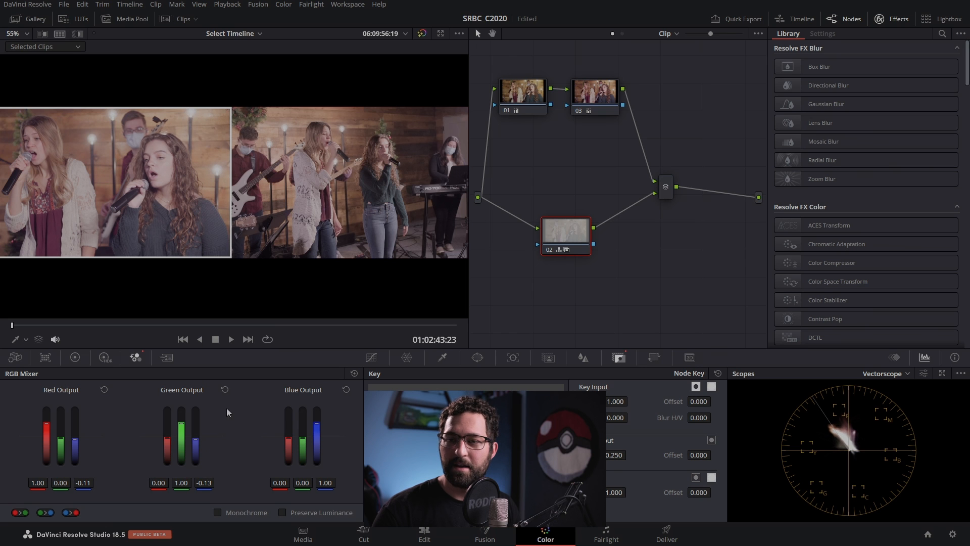
{"action": "left_click", "coordinate": [225, 389]}
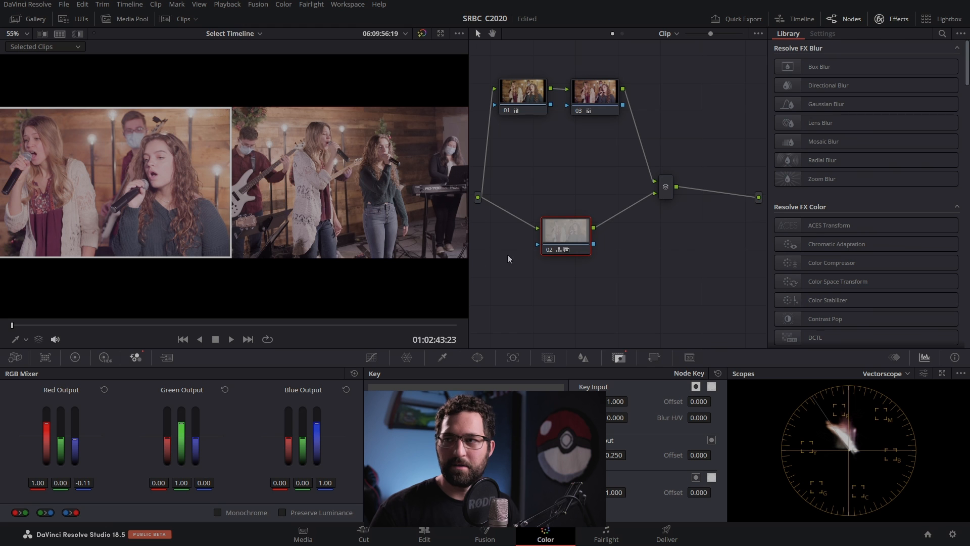
- Add a serial node after the lower HSL node and set the new node's color space to HSV
{"action": "left_click_drag", "start_coordinate": [559, 234], "coordinate": [543, 236]}
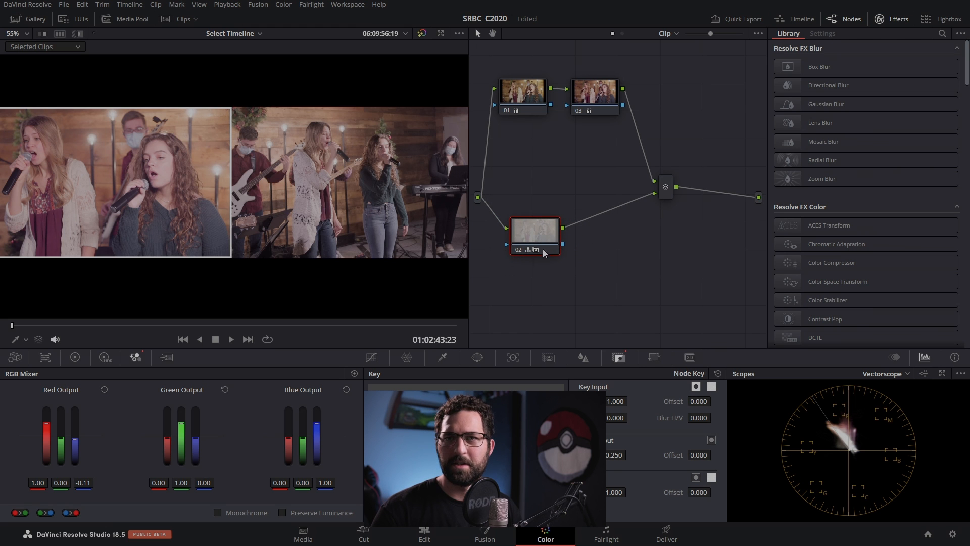
{"action": "key", "text": "alt+s"}
{"action": "right_click", "coordinate": [606, 236]}
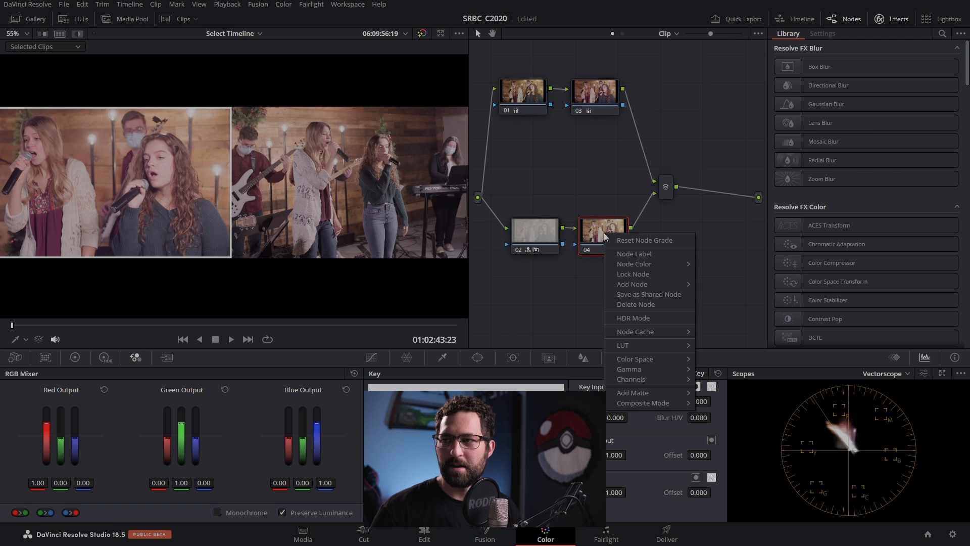
{"action": "mouse_move", "coordinate": [645, 363]}
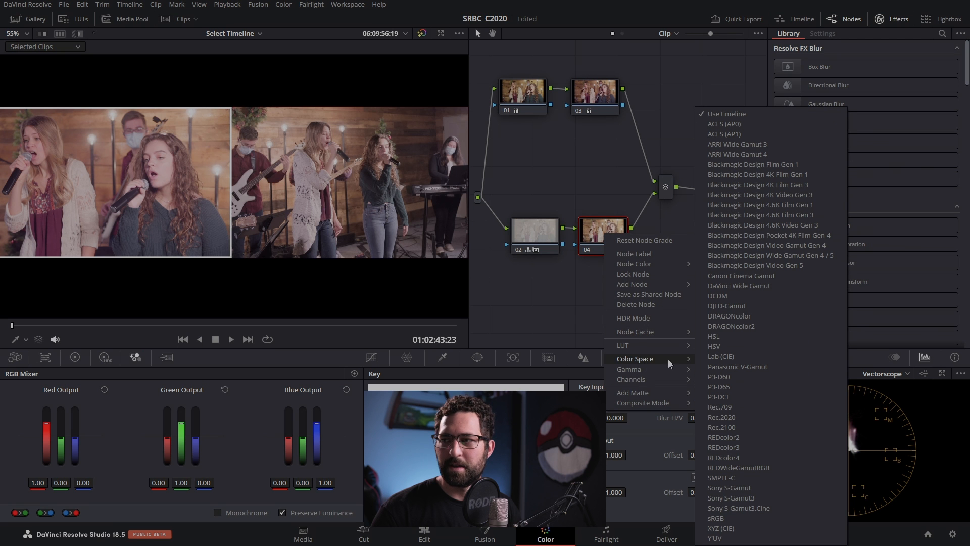
{"action": "left_click", "coordinate": [719, 344]}
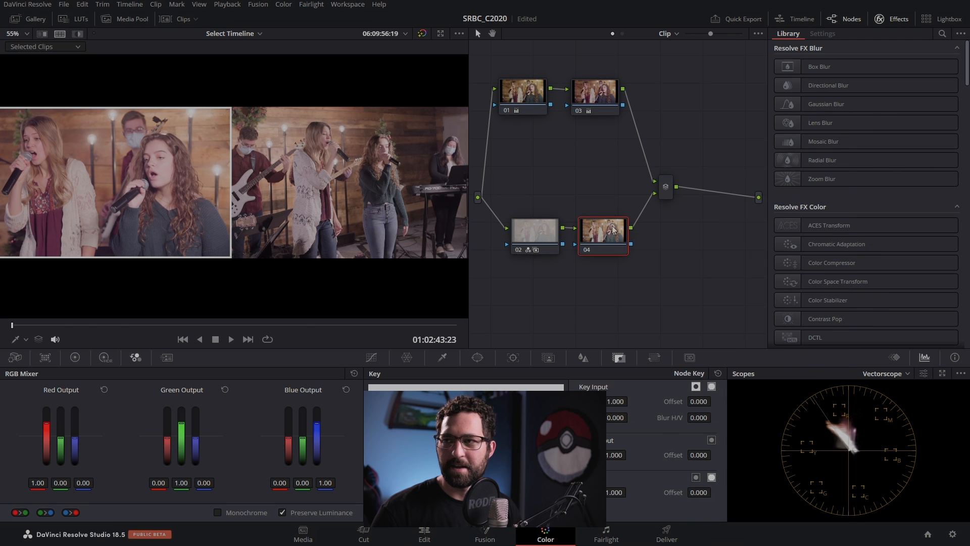
- Review the HSV node's channel options and lower its green-channel Gain to about 0.81 in the Primaries color wheels
{"action": "left_click", "coordinate": [74, 358]}
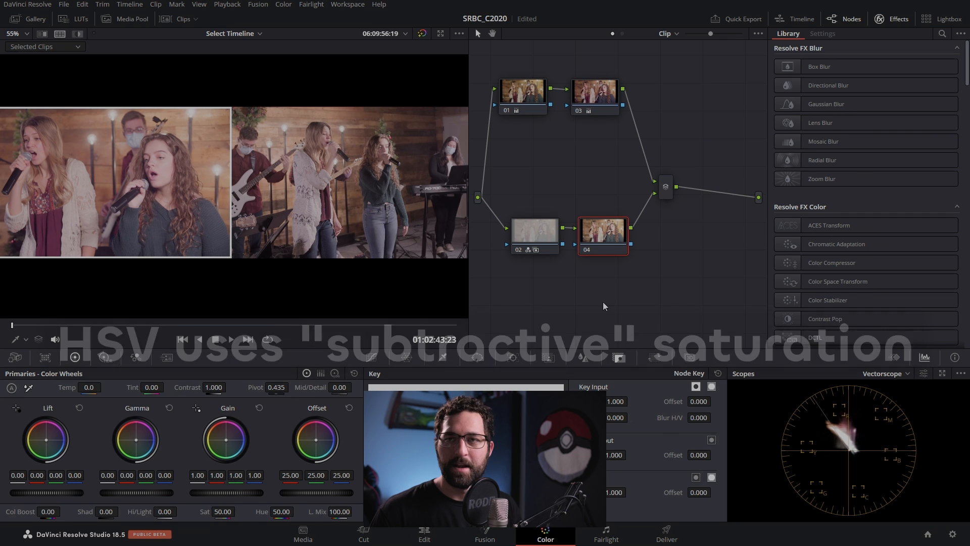
{"action": "right_click", "coordinate": [612, 242]}
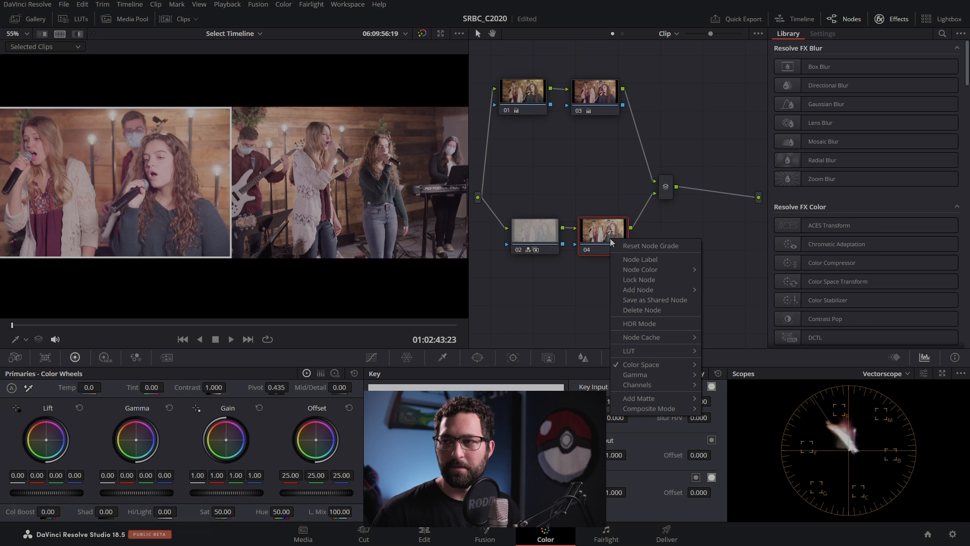
{"action": "mouse_move", "coordinate": [636, 386]}
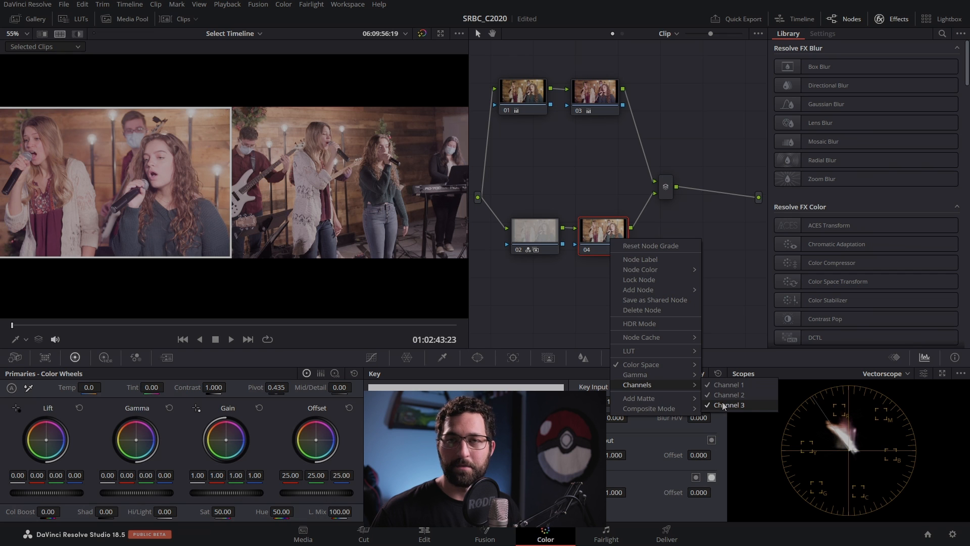
{"action": "left_click", "coordinate": [594, 231]}
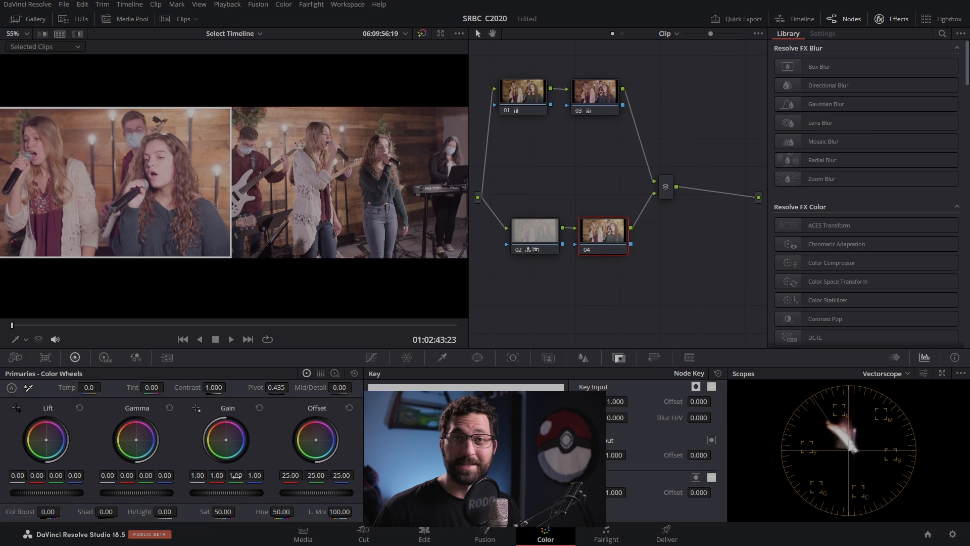
{"action": "mouse_move", "coordinate": [236, 476]}
{"action": "left_mouse_down"}
{"action": "mouse_move", "coordinate": [222, 476]}
{"action": "mouse_move", "coordinate": [232, 476]}
{"action": "left_mouse_up"}
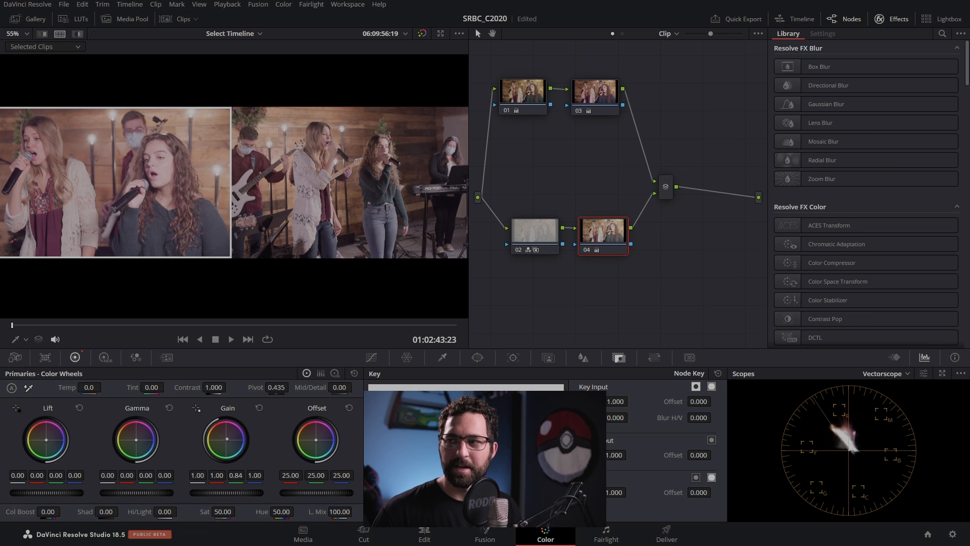
{"action": "left_click_drag", "start_coordinate": [236, 476], "coordinate": [234, 476]}
- Readjust the blue amount in the HSL node's RGB Mixer Red Output to about -0.05
{"action": "left_click", "coordinate": [521, 253]}
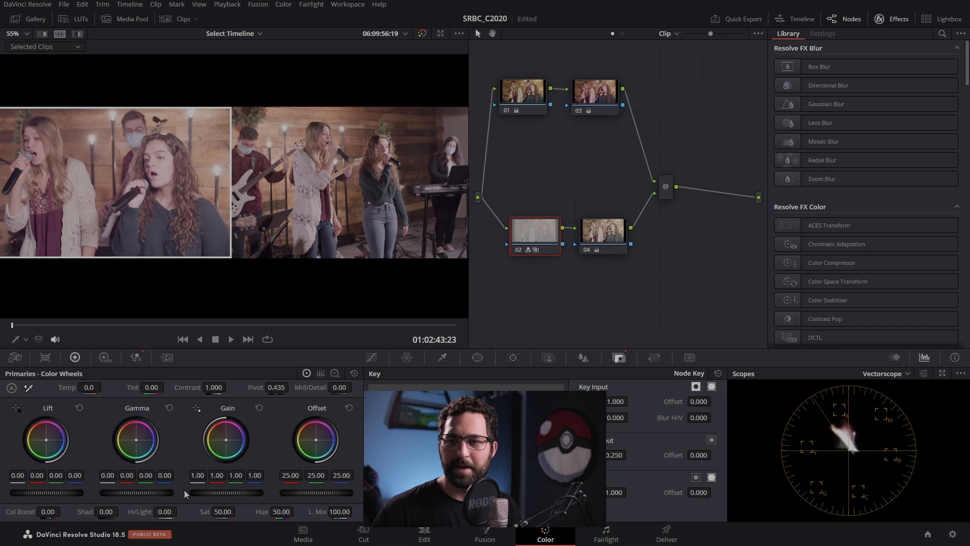
{"action": "left_click", "coordinate": [136, 358]}
{"action": "left_click_drag", "start_coordinate": [82, 454], "coordinate": [82, 454]}
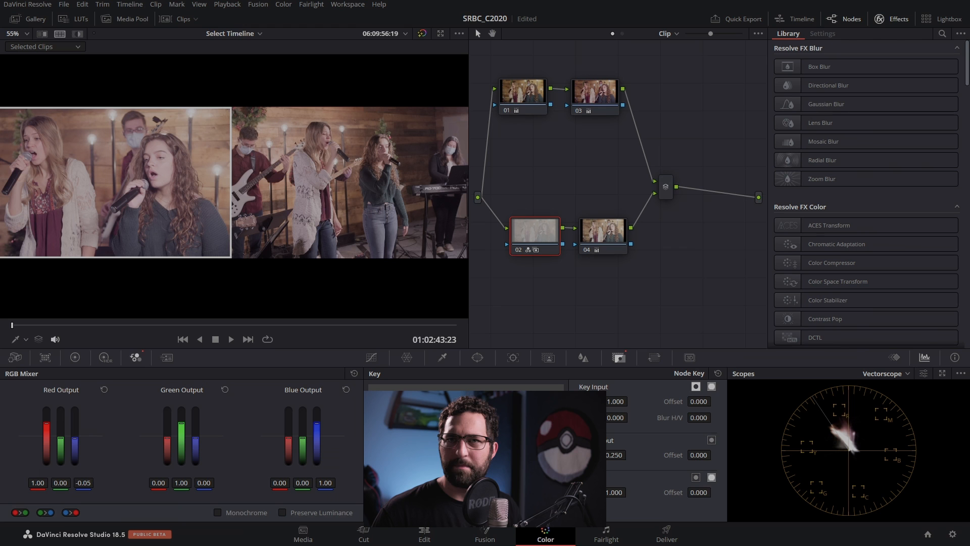
{"action": "left_click_drag", "start_coordinate": [82, 454], "coordinate": [82, 456]}
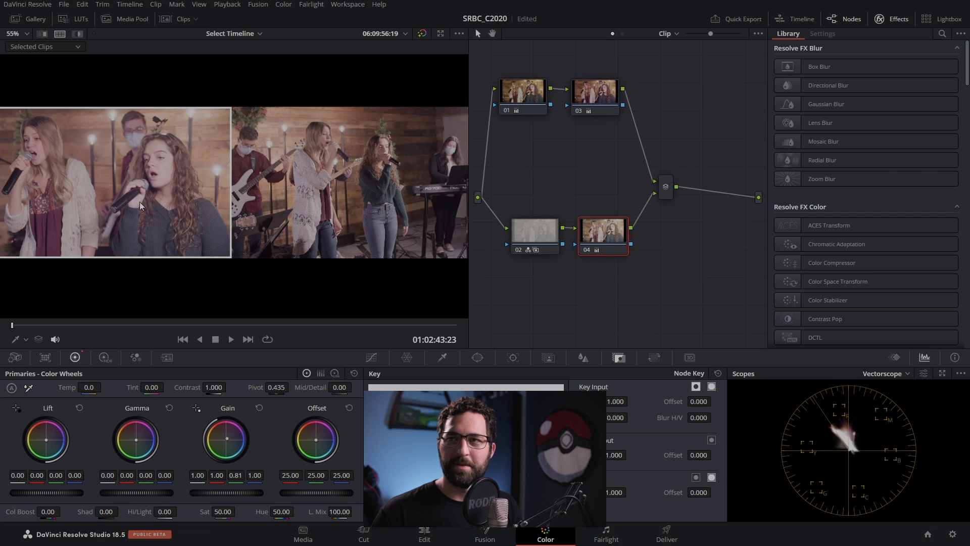
- Insert a serial node before the last node in the upper branch and set its Pivot to 0.336 and Contrast to about 1.184
{"action": "left_click_drag", "start_coordinate": [605, 99], "coordinate": [656, 98]}
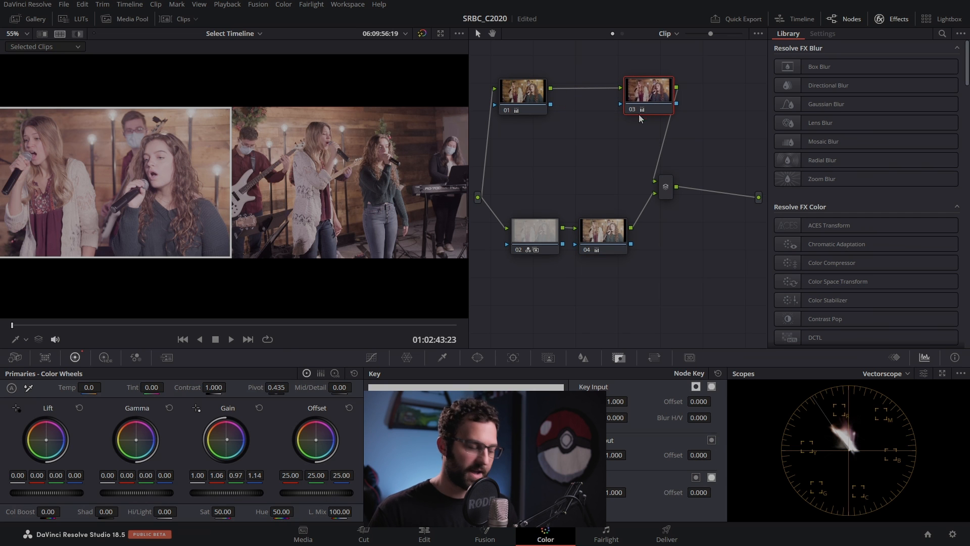
{"action": "key", "text": "shift+s"}
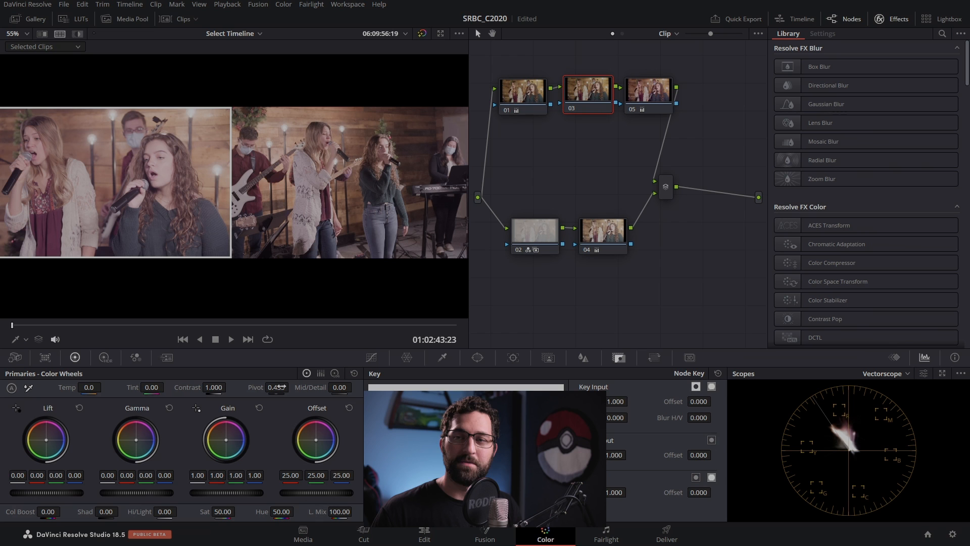
{"action": "left_click", "coordinate": [281, 387]}
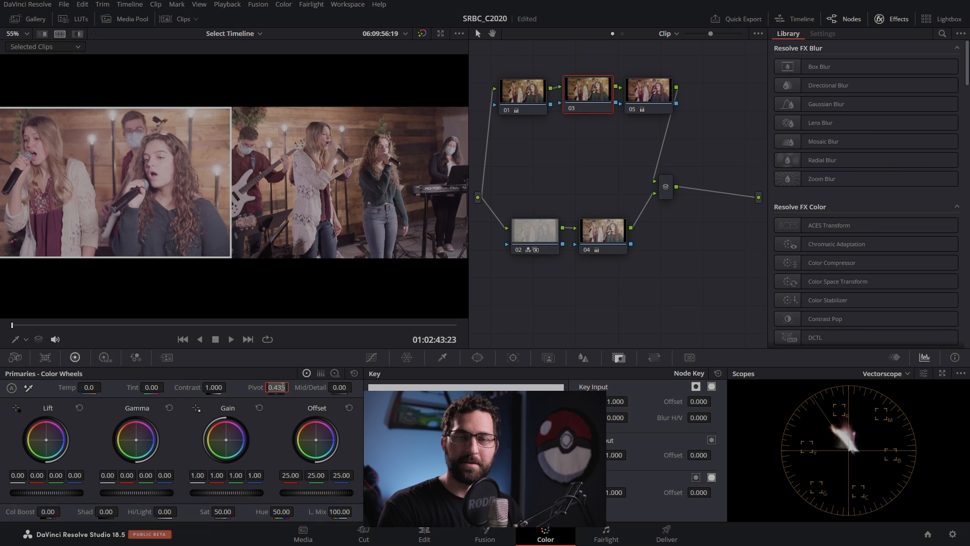
{"action": "type", "text": "0.336"}
{"action": "key", "text": "Return"}
{"action": "mouse_move", "coordinate": [214, 386]}
{"action": "left_mouse_down"}
{"action": "mouse_move", "coordinate": [257, 386]}
{"action": "mouse_move", "coordinate": [223, 387]}
{"action": "mouse_move", "coordinate": [232, 387]}
{"action": "left_mouse_up"}
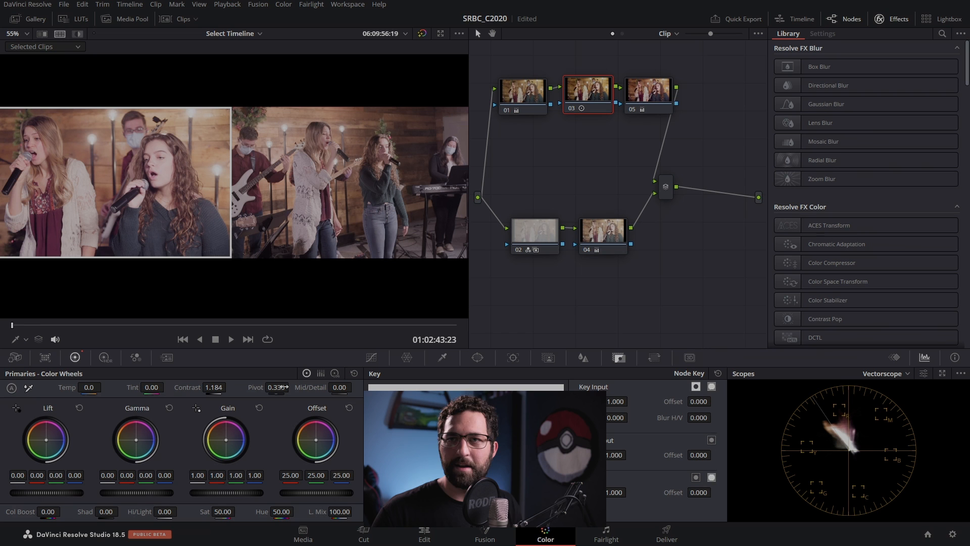
- Show the waveform, try Pivot 0.534 with Contrast about 1.128 on the new upper node, and reset its primaries
{"action": "left_click", "coordinate": [898, 375]}
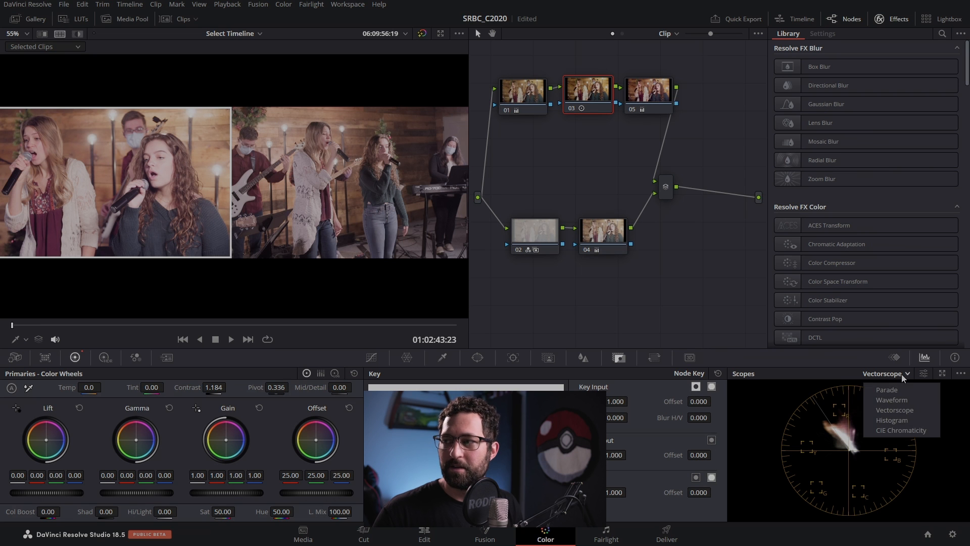
{"action": "left_click", "coordinate": [892, 404]}
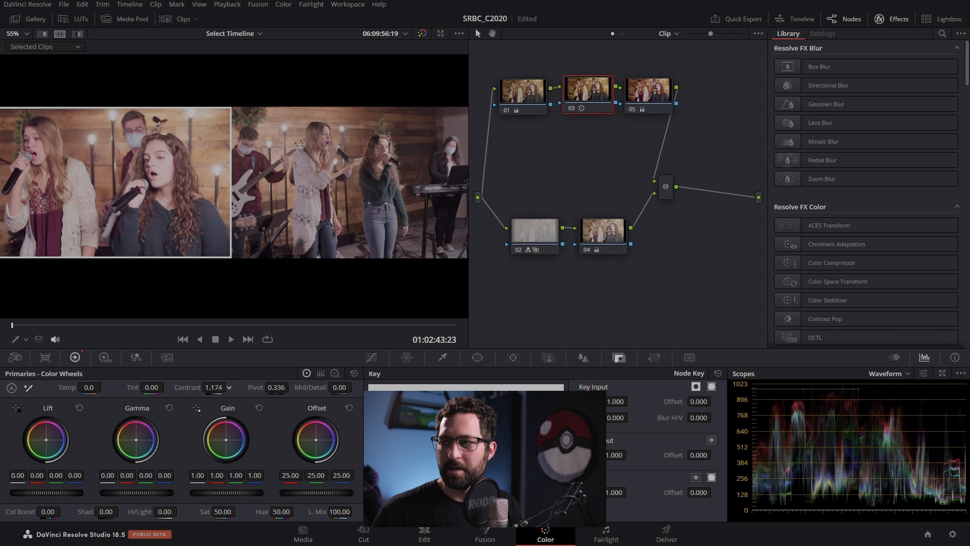
{"action": "left_click_drag", "start_coordinate": [273, 390], "coordinate": [276, 390]}
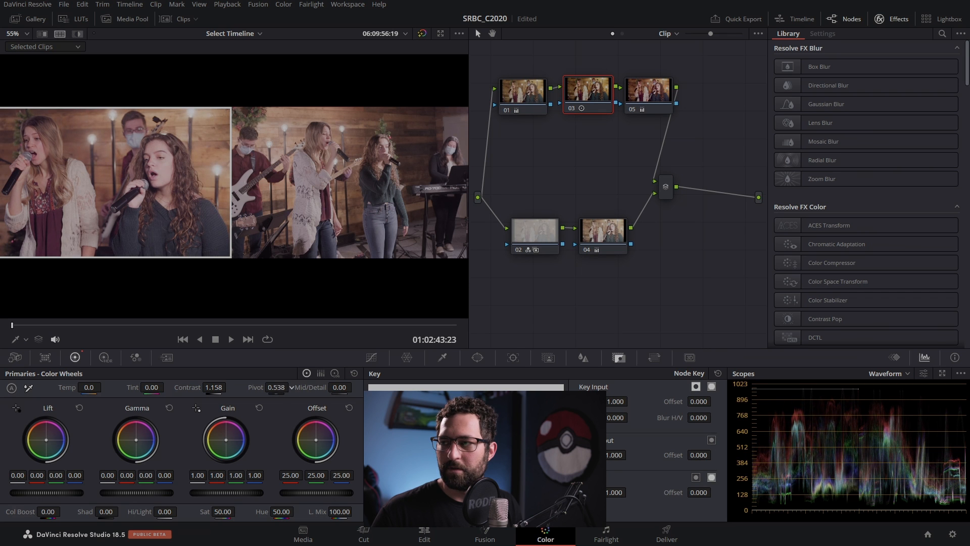
{"action": "left_click_drag", "start_coordinate": [213, 388], "coordinate": [241, 387]}
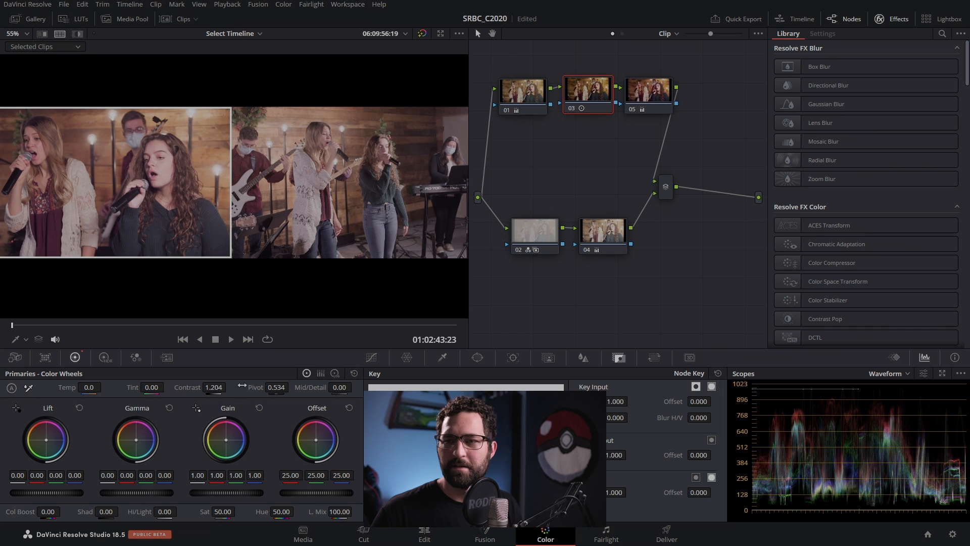
{"action": "left_click_drag", "start_coordinate": [221, 387], "coordinate": [202, 387]}
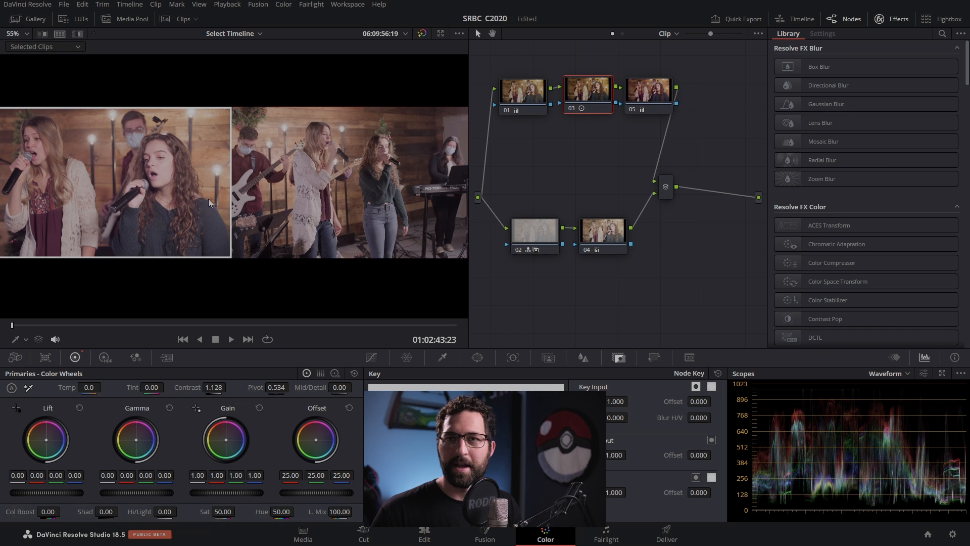
{"action": "left_click", "coordinate": [354, 374]}
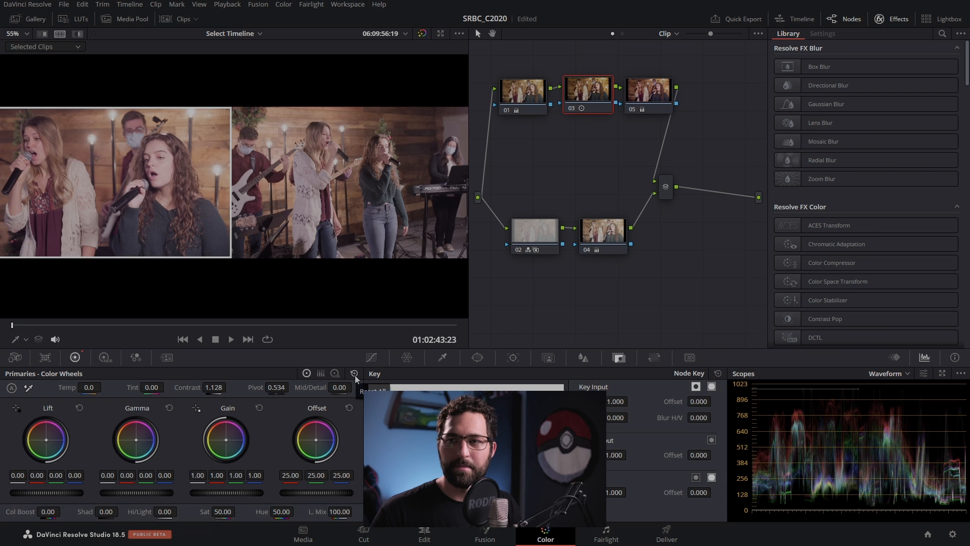
- Try an HDR contrast of 1.104 with a pivot of about 1.280 on the middle upper node
{"action": "left_click", "coordinate": [108, 360]}
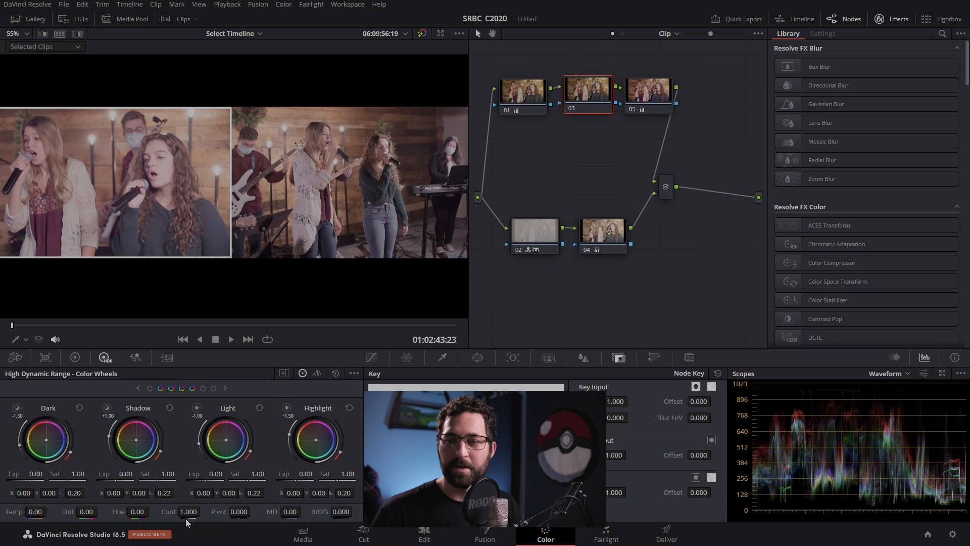
{"action": "left_click_drag", "start_coordinate": [188, 511], "coordinate": [213, 511]}
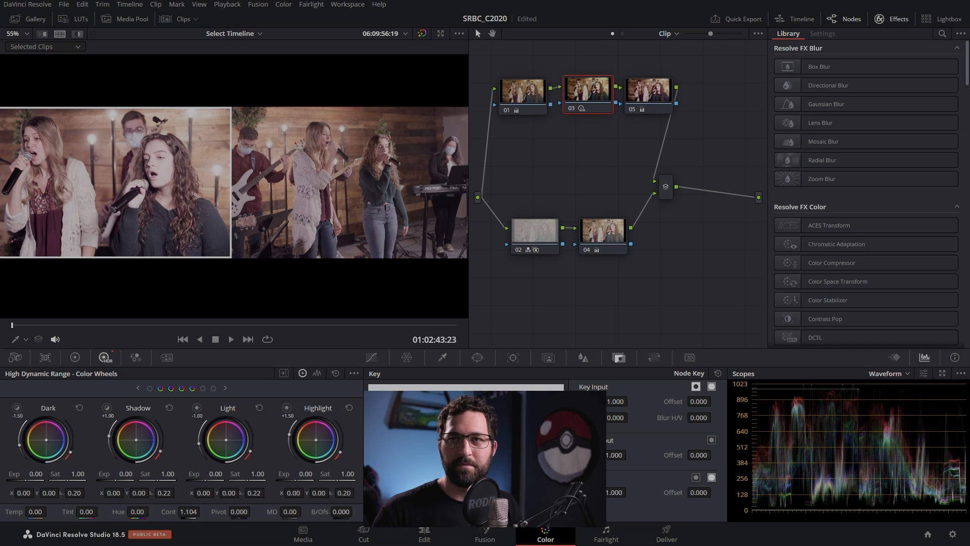
{"action": "left_click_drag", "start_coordinate": [238, 512], "coordinate": [245, 513]}
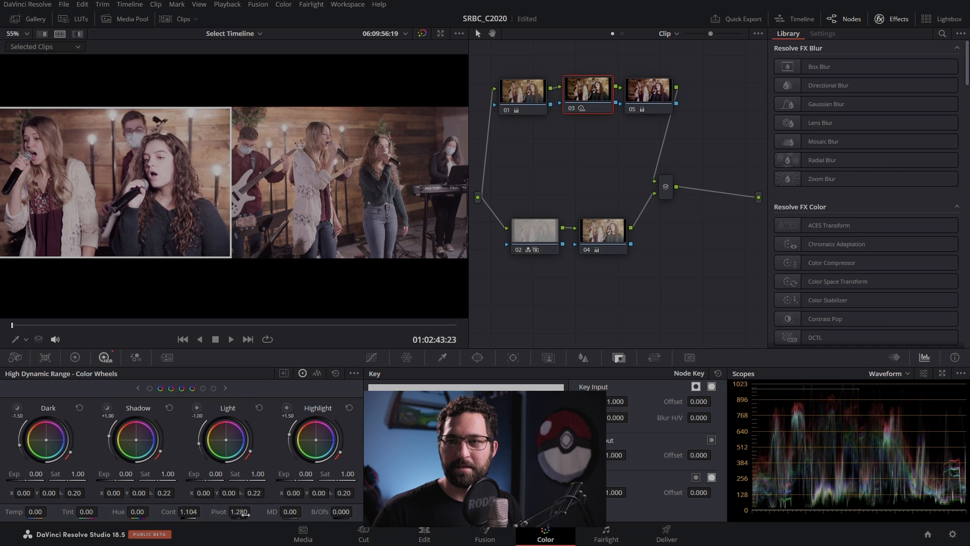
- Set the middle upper node's primary Contrast to about 1.212 and Pivot to about 0.481
{"action": "left_click", "coordinate": [76, 358]}
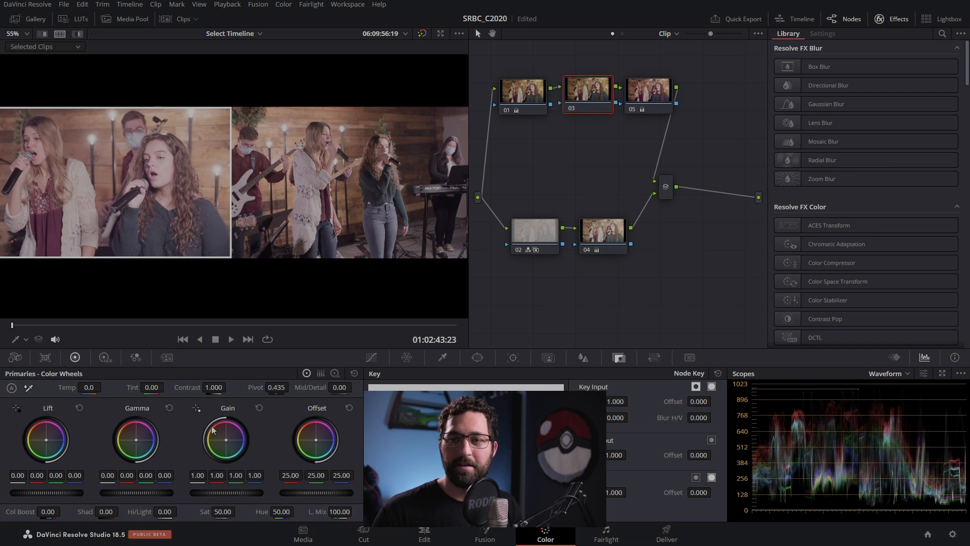
{"action": "left_click_drag", "start_coordinate": [213, 387], "coordinate": [292, 387]}
{"action": "left_click_drag", "start_coordinate": [213, 387], "coordinate": [293, 387]}
- Compare the clip's complete grade with its ungraded state by toggling all nodes off and on
{"action": "left_click", "coordinate": [602, 233]}
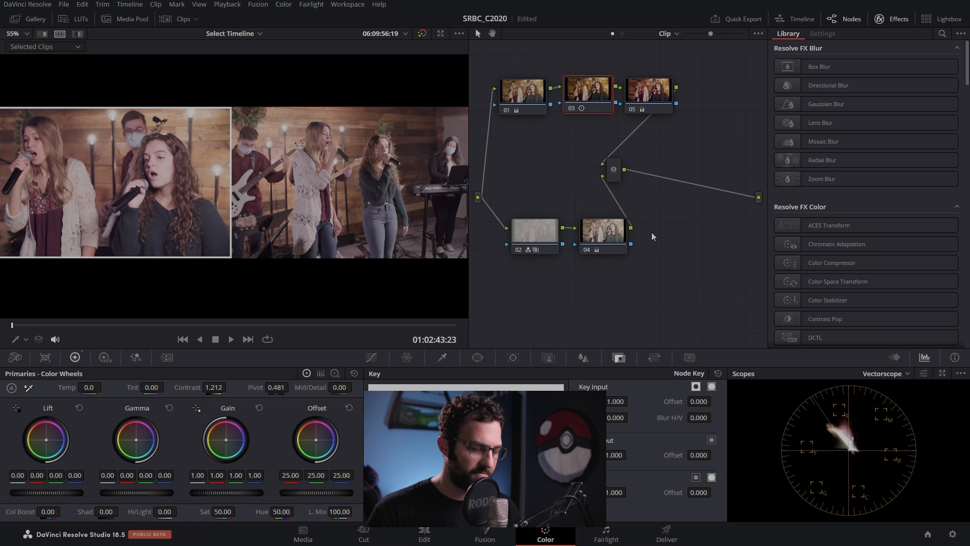
{"action": "key", "text": "alt+d"}
{"action": "key", "text": "alt+d"}
{"action": "key", "text": "alt+d"}
{"action": "key", "text": "alt+d"}
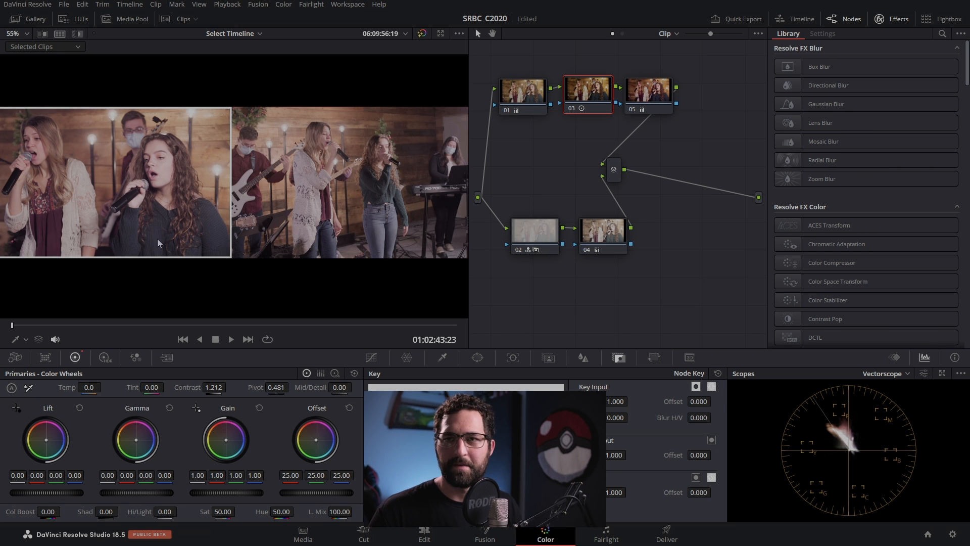
- Rearrange the layer mixer and the HSV node, and add a serial node after the HSV node
{"action": "left_click_drag", "start_coordinate": [614, 169], "coordinate": [682, 175]}
{"action": "left_click_drag", "start_coordinate": [606, 246], "coordinate": [581, 244]}
{"action": "key", "text": "alt+s"}
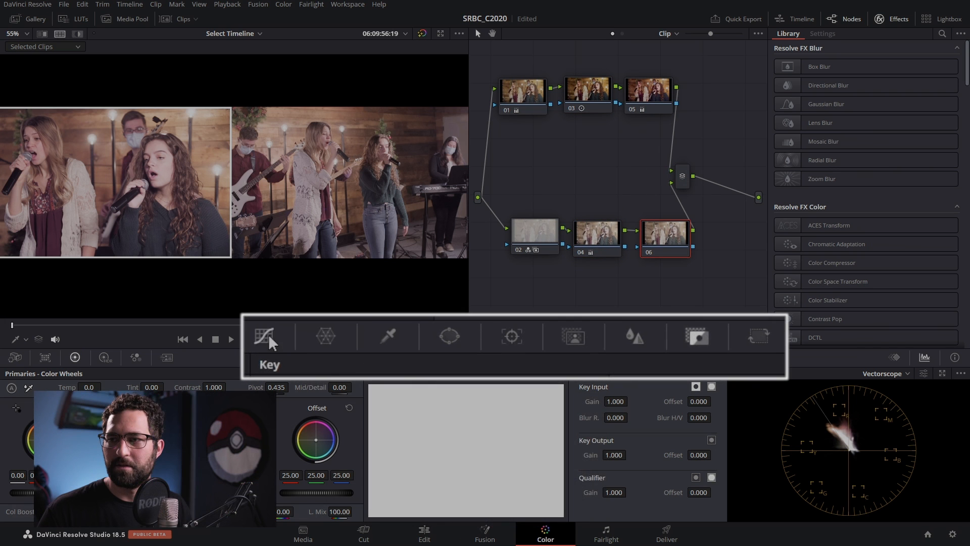
- Rotate the cyan and blue hues with Hue Vs Hue in the new node, and raise their saturation in Hue Vs Sat, cyan to about 1.12
{"action": "left_click", "coordinate": [371, 357]}
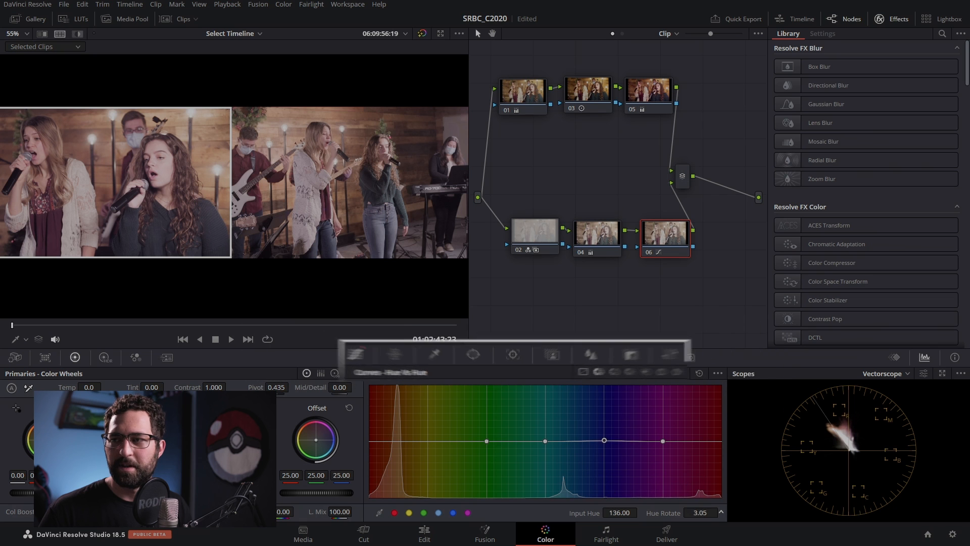
{"action": "mouse_move", "coordinate": [605, 441]}
{"action": "left_mouse_down"}
{"action": "mouse_move", "coordinate": [604, 421]}
{"action": "mouse_move", "coordinate": [604, 466]}
{"action": "mouse_move", "coordinate": [604, 423]}
{"action": "left_mouse_up"}
{"action": "left_click_drag", "start_coordinate": [545, 441], "coordinate": [545, 428]}
{"action": "left_click", "coordinate": [604, 373]}
{"action": "left_click", "coordinate": [438, 512]}
{"action": "left_click", "coordinate": [453, 512]}
- Compare the image with the curves node at the end of the lower branch disabled and enabled
{"action": "key", "text": "ctrl+d"}
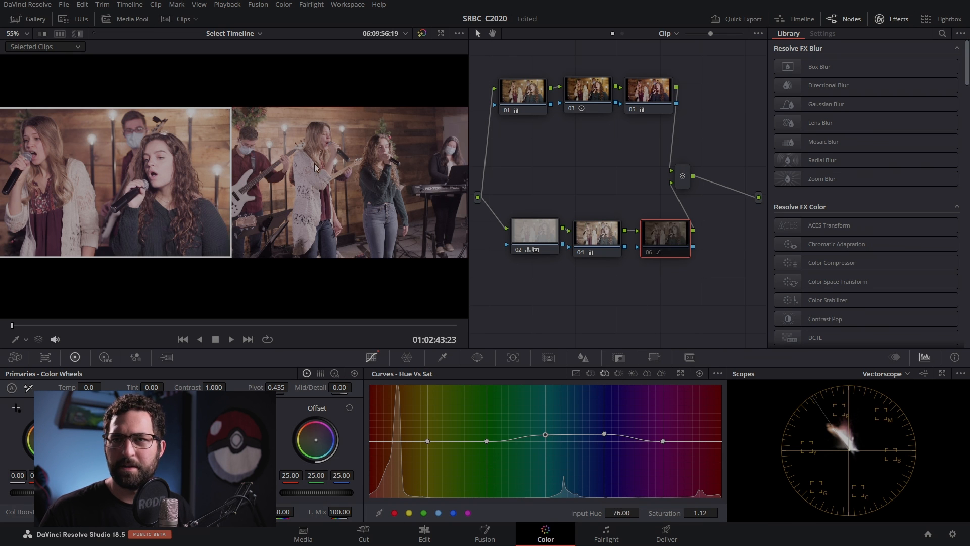
{"action": "key", "text": "ctrl+d"}
{"action": "key", "text": "ctrl+d"}
{"action": "key", "text": "ctrl+d"}
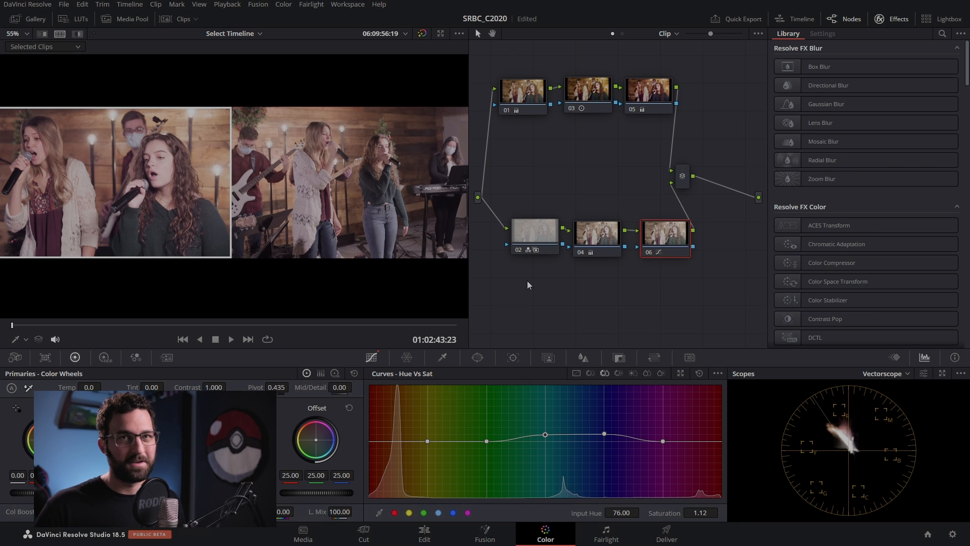
- Show the clip thumbnails and select clip 01 together with clip 03 for side-by-side matching
{"action": "left_click", "coordinate": [177, 19]}
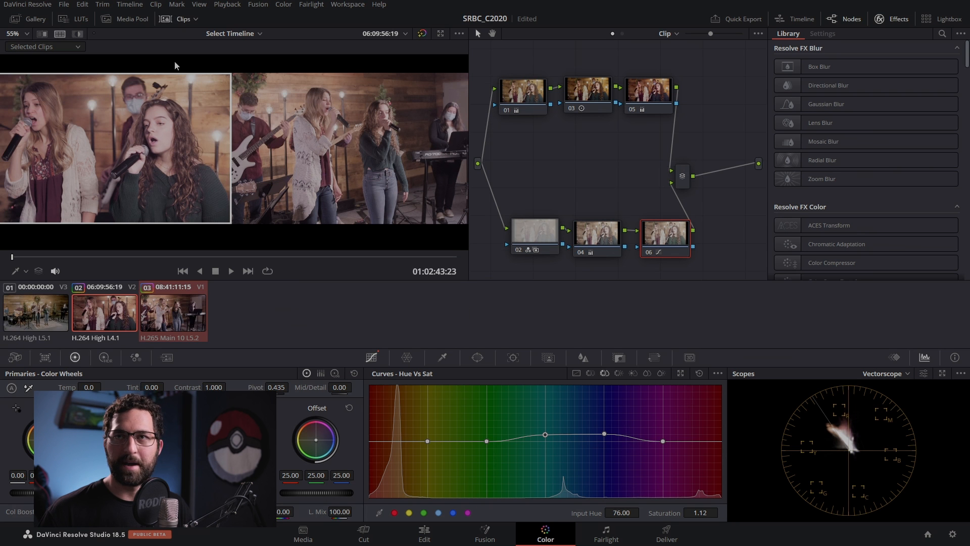
{"action": "left_click", "coordinate": [41, 316]}
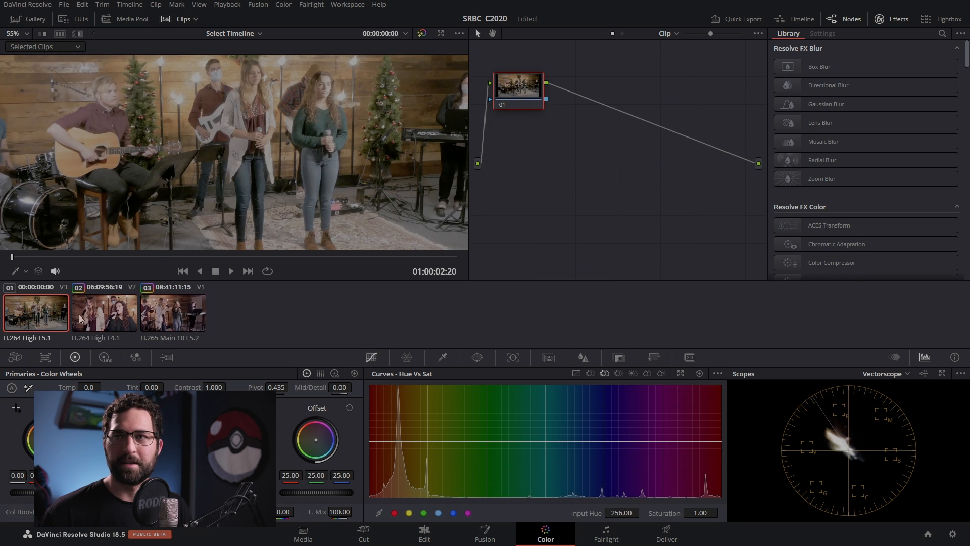
{"action": "left_click", "coordinate": [184, 317], "text": "ctrl"}
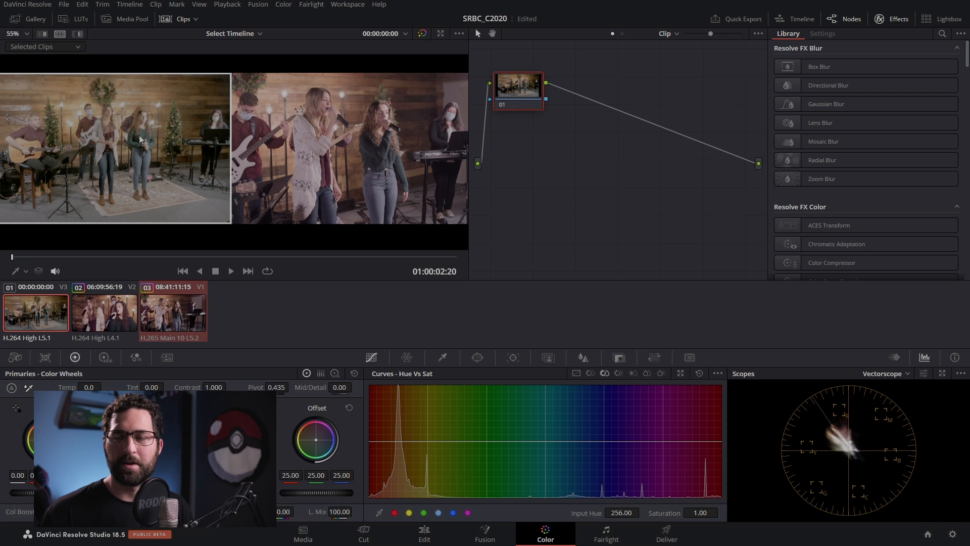
- With the waveform scope displayed, set clip 01's first node to Linear gamma and raise its overall Gain to 1.85
{"action": "left_click", "coordinate": [904, 374]}
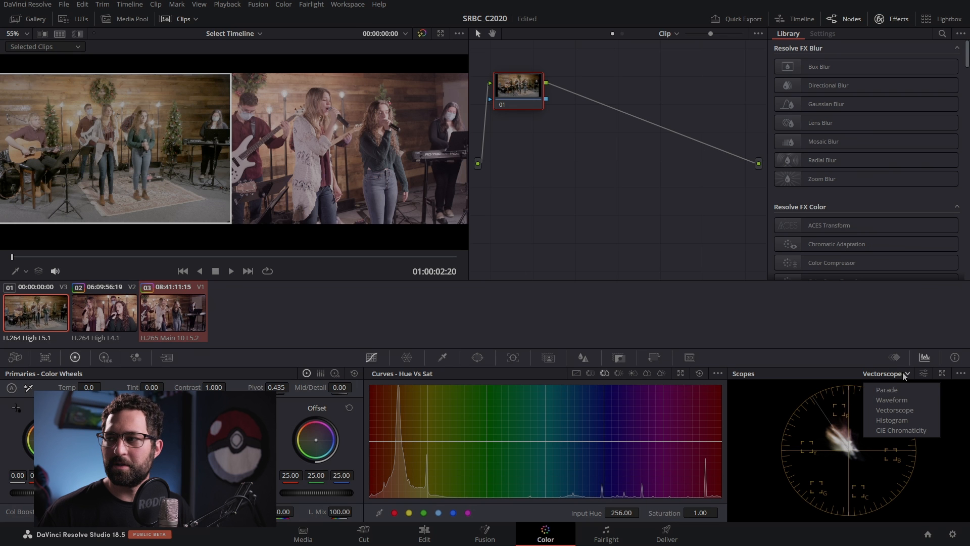
{"action": "left_click", "coordinate": [891, 401]}
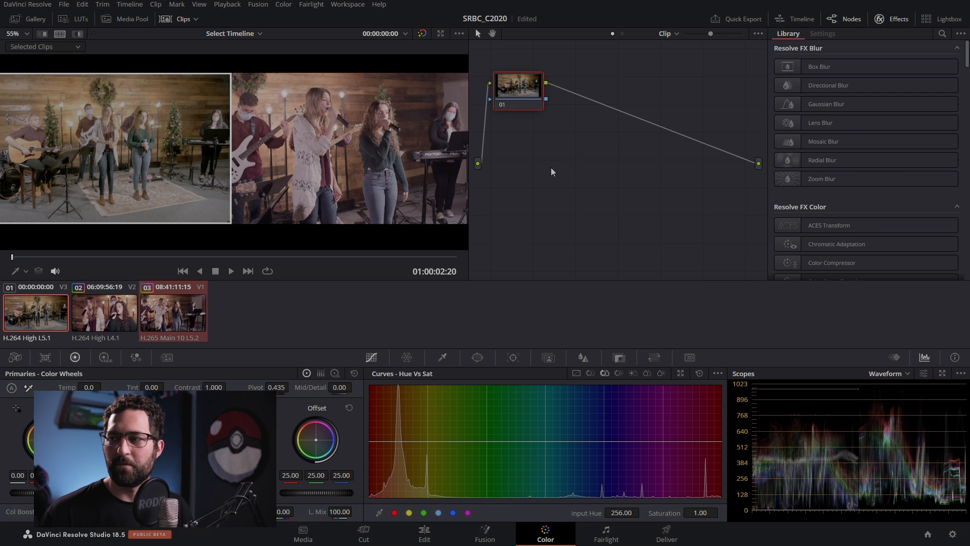
{"action": "right_click", "coordinate": [523, 93]}
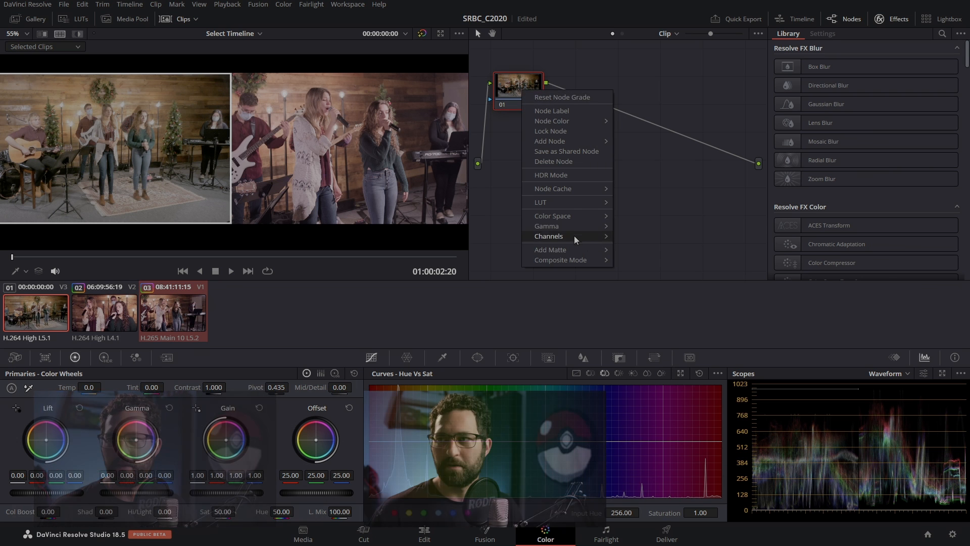
{"action": "mouse_move", "coordinate": [602, 228]}
{"action": "left_click", "coordinate": [595, 72]}
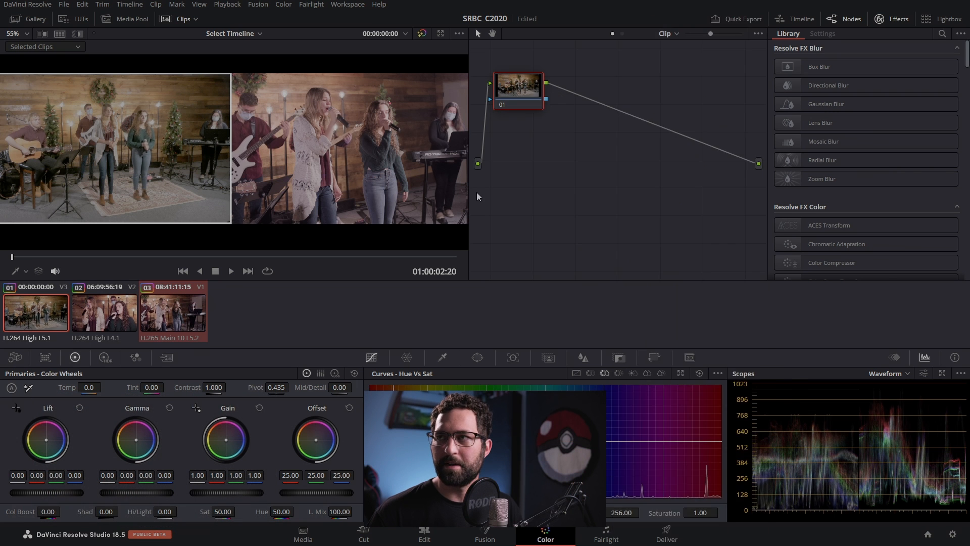
{"action": "left_click_drag", "start_coordinate": [226, 492], "coordinate": [253, 492]}
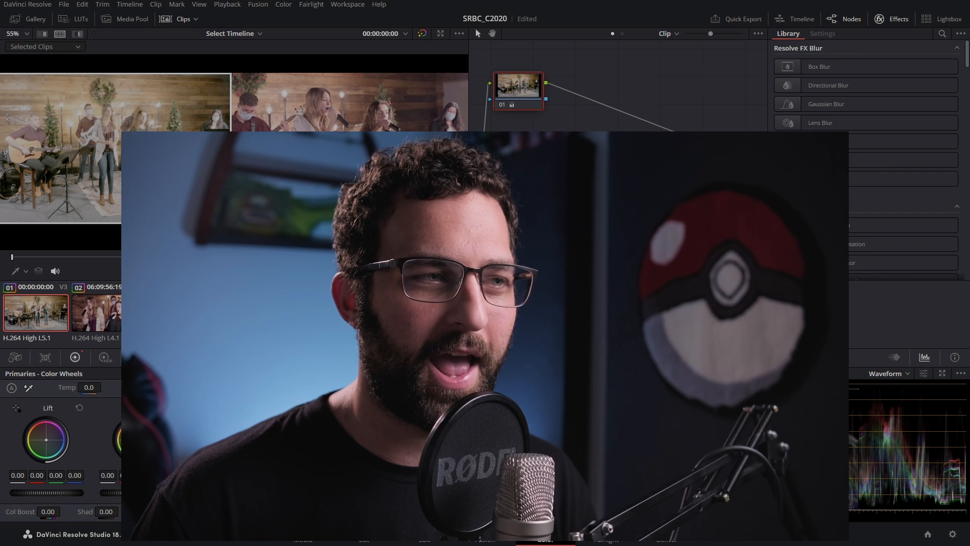
{"action": "left_click_drag", "start_coordinate": [226, 492], "coordinate": [220, 492]}
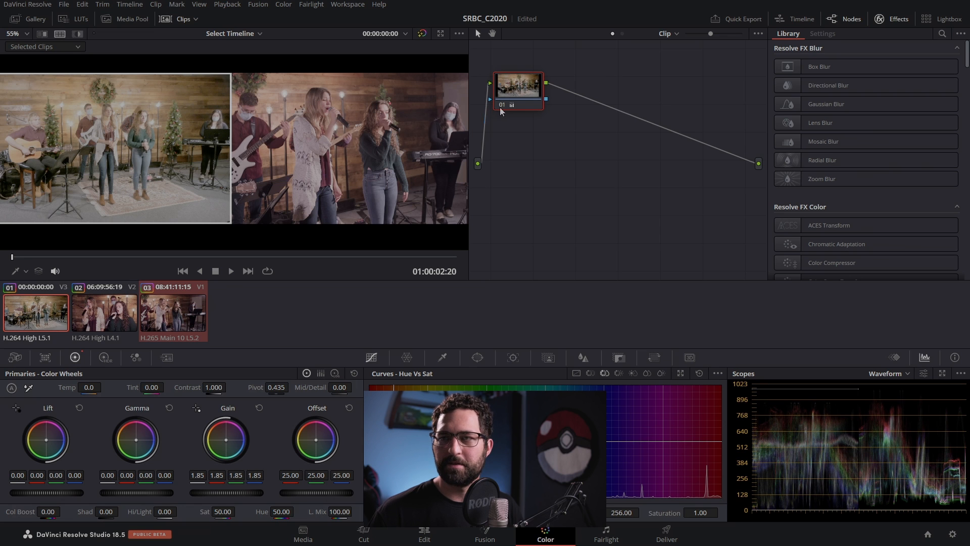
- Add a serial node after the exposure node, with its pivot set to 0.336 and contrast lowered to 0.852
{"action": "key", "text": "alt+s"}
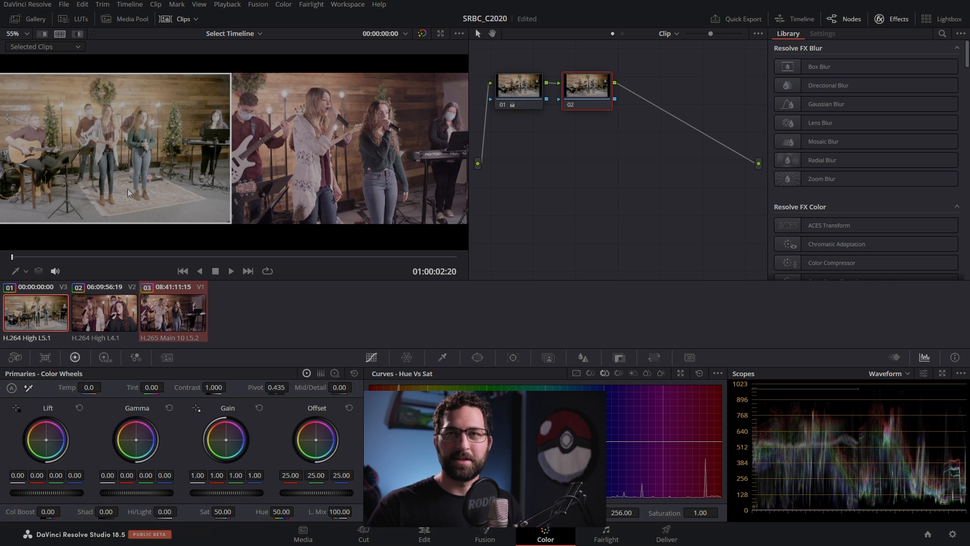
{"action": "right_click", "coordinate": [587, 92]}
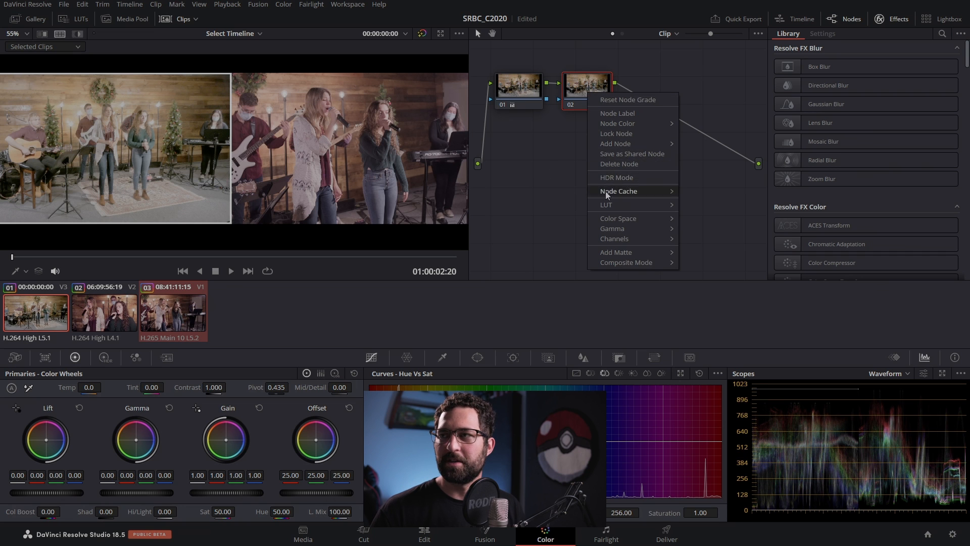
{"action": "left_click", "coordinate": [575, 98]}
{"action": "left_click", "coordinate": [286, 387]}
{"action": "type", "text": ".336"}
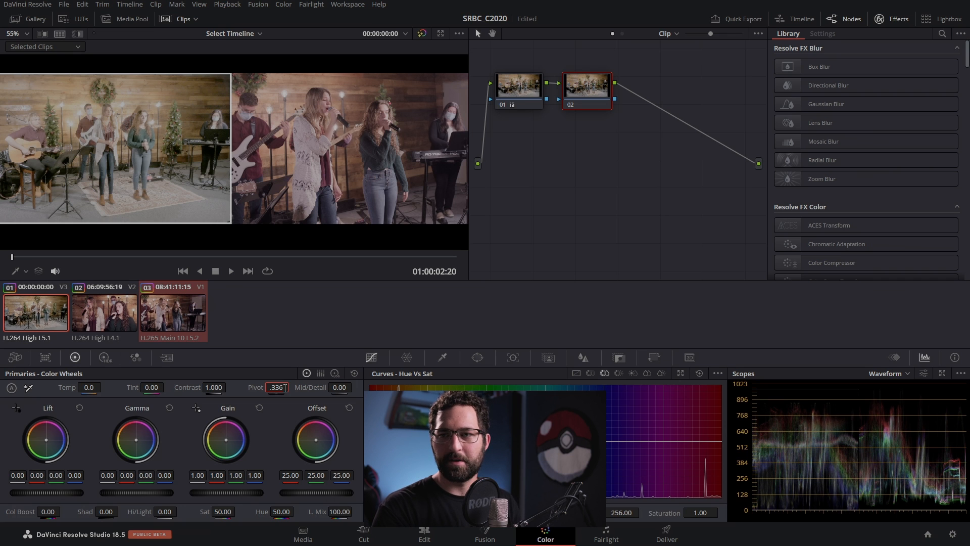
{"action": "key", "text": "Return"}
{"action": "left_click_drag", "start_coordinate": [215, 387], "coordinate": [205, 387]}
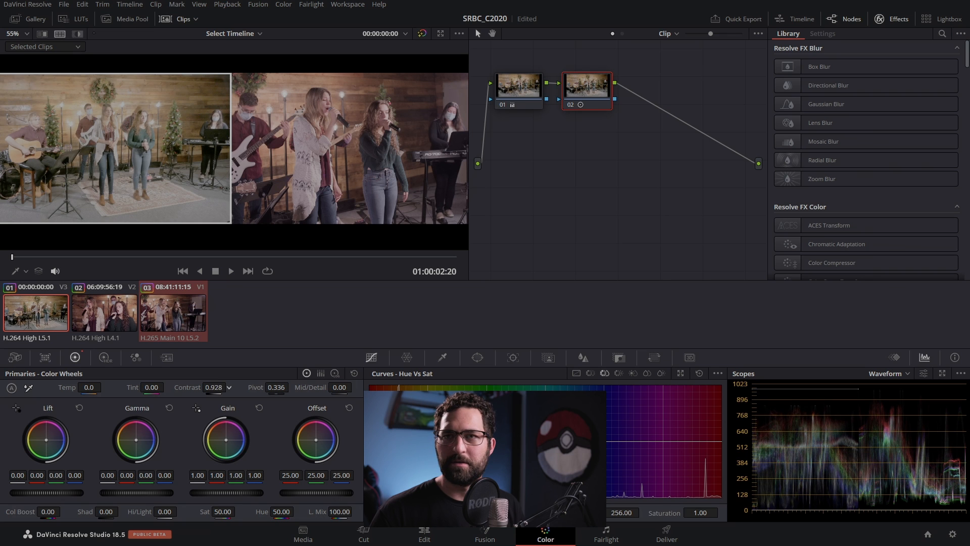
{"action": "left_click_drag", "start_coordinate": [229, 387], "coordinate": [227, 387]}
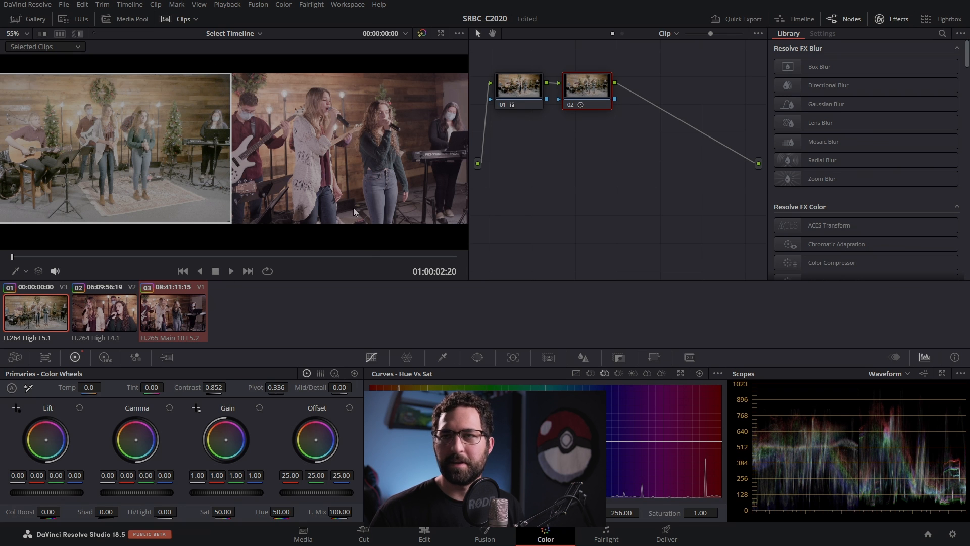
- Add a third serial node in Linear gamma and, using the vectorscope, balance its Gain to red 1.08, green 0.97 and blue 1.10
{"action": "key", "text": "alt+s"}
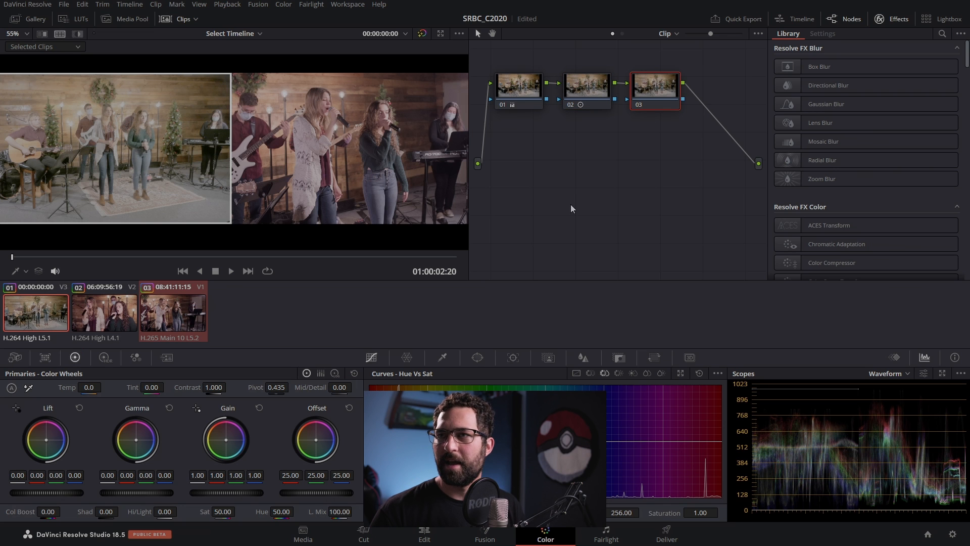
{"action": "right_click", "coordinate": [656, 95]}
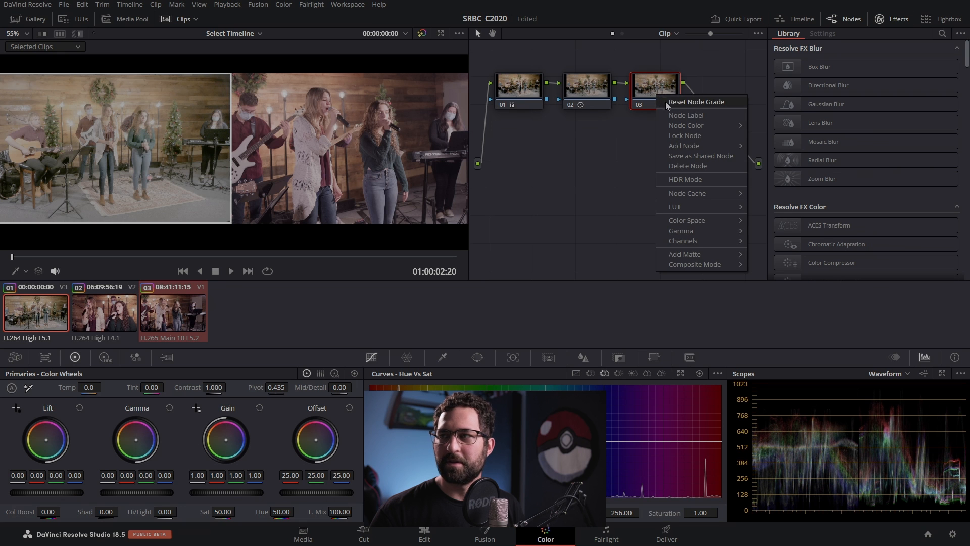
{"action": "mouse_move", "coordinate": [703, 227]}
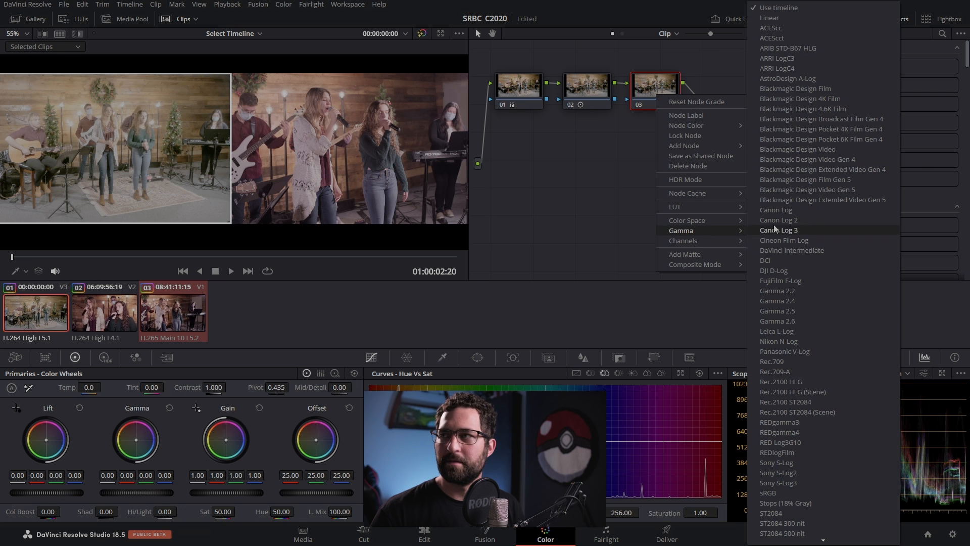
{"action": "left_click", "coordinate": [786, 19]}
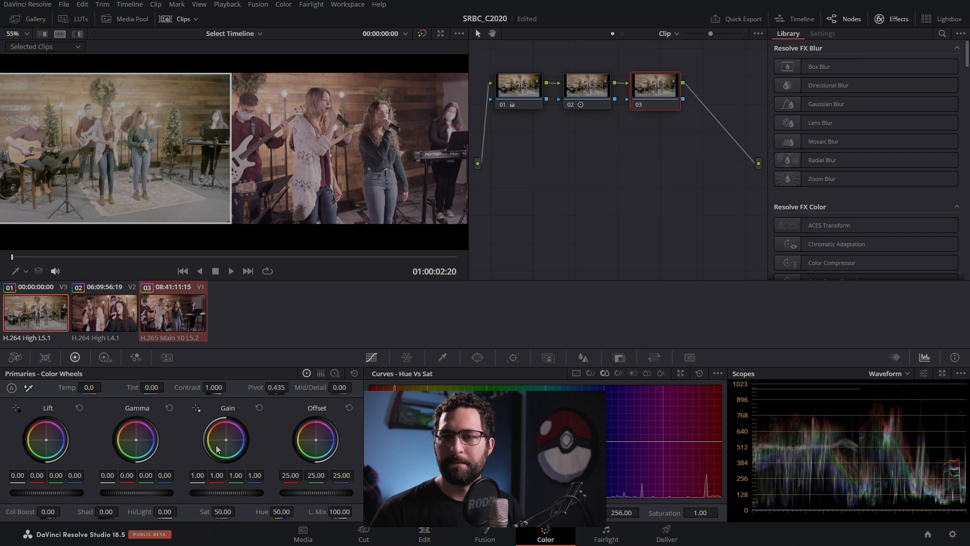
{"action": "left_click", "coordinate": [908, 373]}
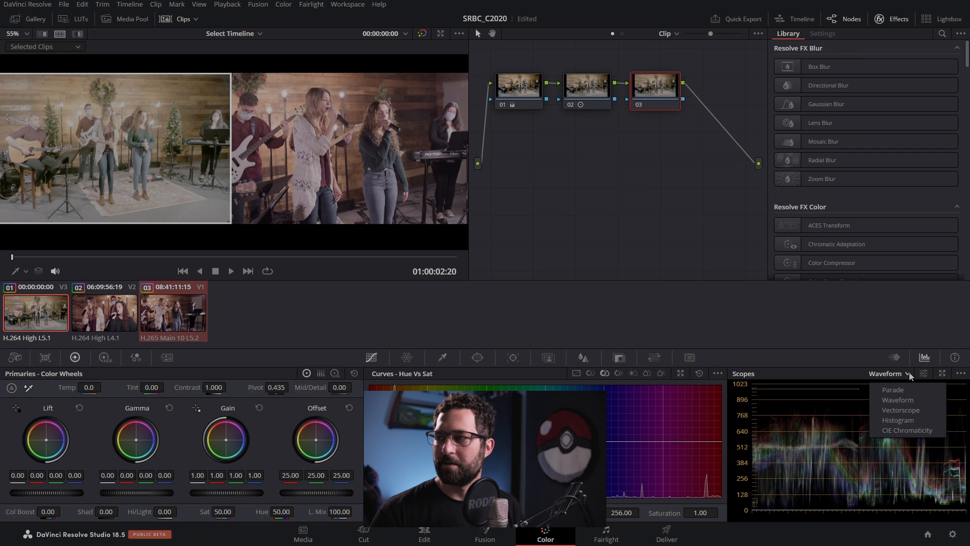
{"action": "left_click", "coordinate": [901, 408]}
{"action": "left_click_drag", "start_coordinate": [227, 440], "coordinate": [227, 439]}
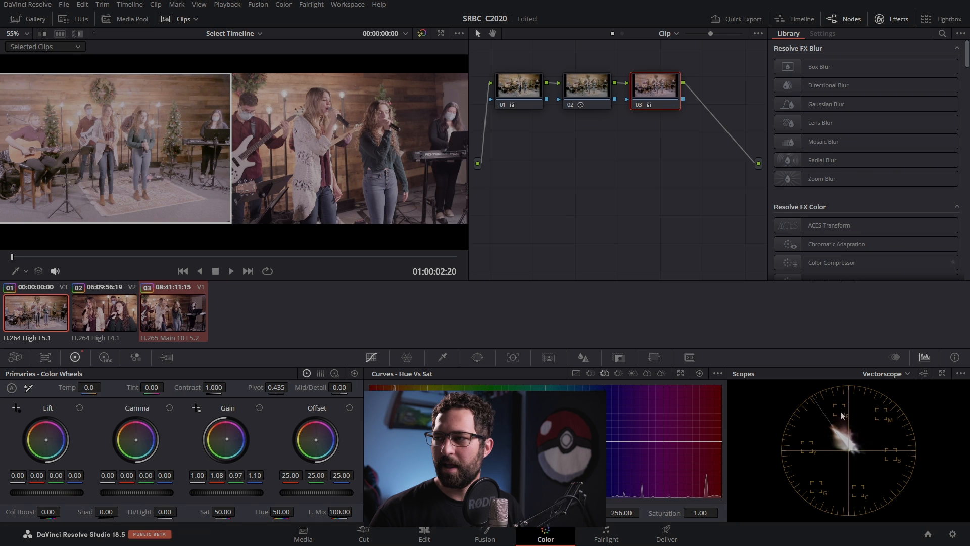
- Add a layer node from the color balance node and position it beneath the serial chain
{"action": "right_click", "coordinate": [660, 103]}
{"action": "mouse_move", "coordinate": [700, 152]}
{"action": "left_click", "coordinate": [778, 178]}
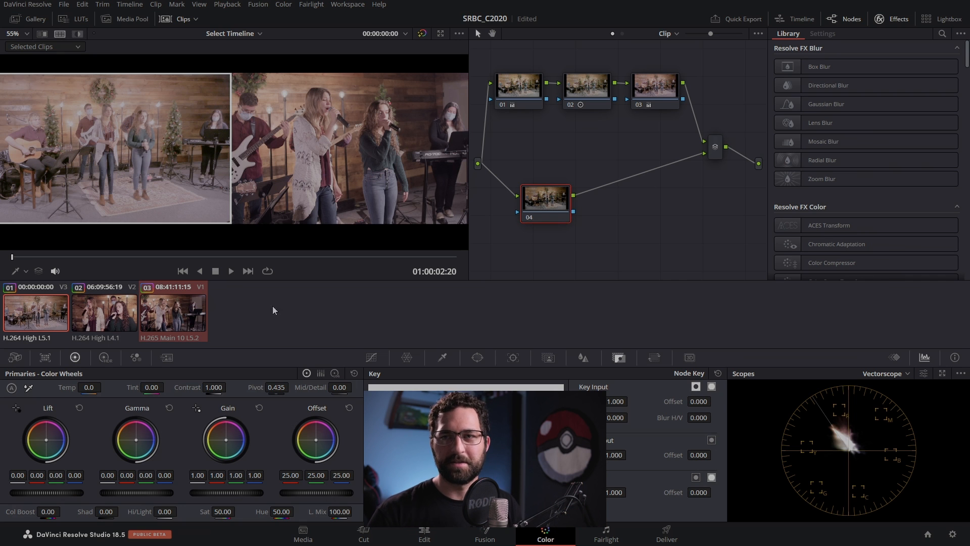
{"action": "left_click_drag", "start_coordinate": [554, 206], "coordinate": [549, 208]}
- Set the lower branch node's color space to HSV, lower its green Gain to 0.50 and raise its green Gamma to 0.10
{"action": "right_click", "coordinate": [548, 209]}
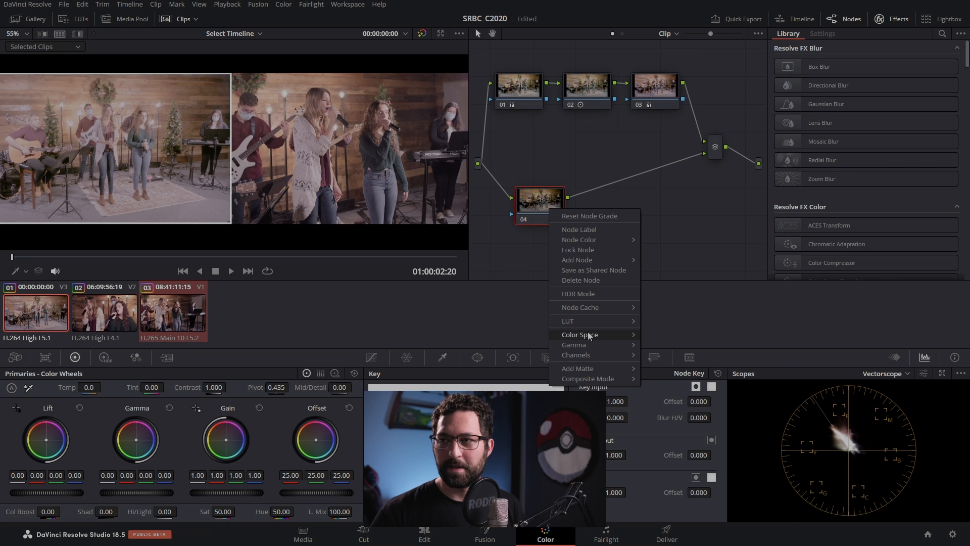
{"action": "mouse_move", "coordinate": [581, 334]}
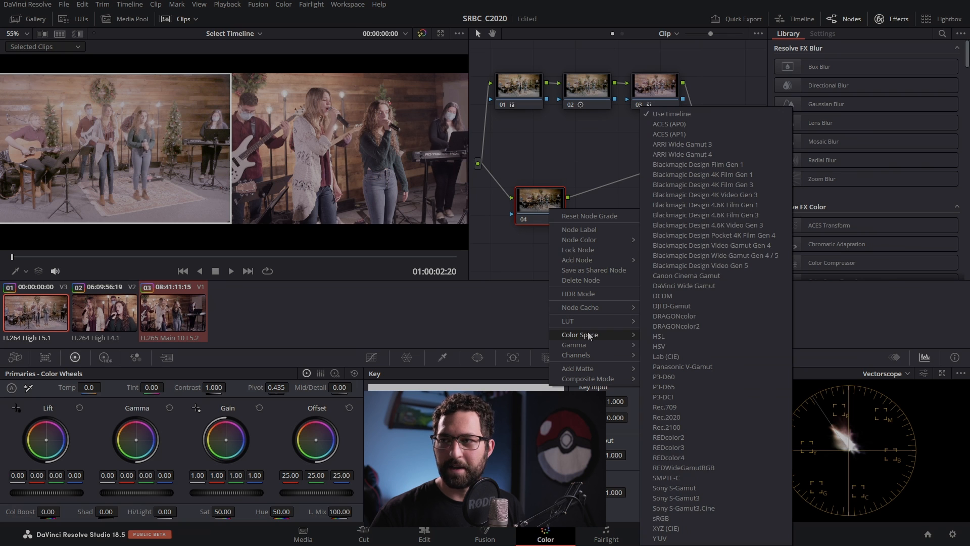
{"action": "left_click", "coordinate": [665, 348]}
{"action": "left_click_drag", "start_coordinate": [536, 209], "coordinate": [547, 206]}
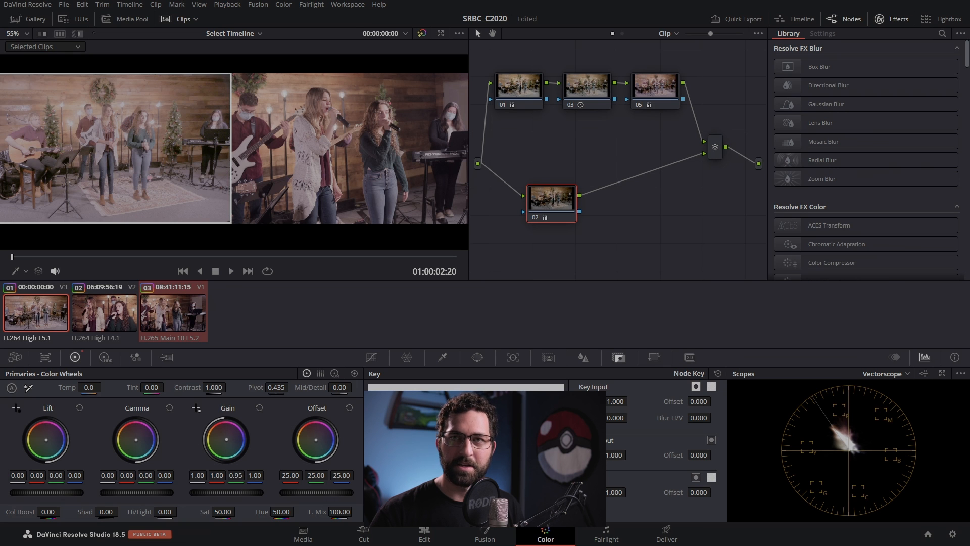
{"action": "left_click_drag", "start_coordinate": [235, 475], "coordinate": [222, 475]}
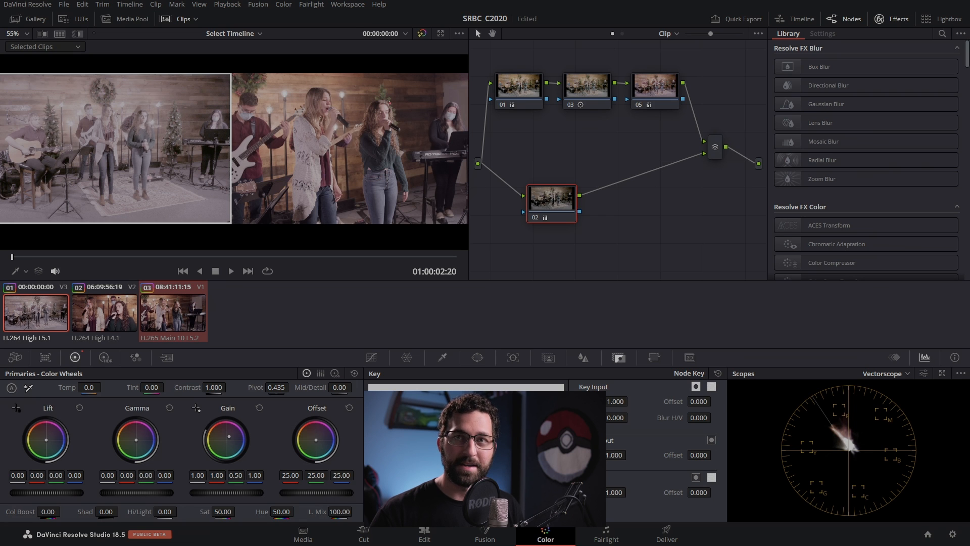
{"action": "left_click_drag", "start_coordinate": [146, 475], "coordinate": [151, 475]}
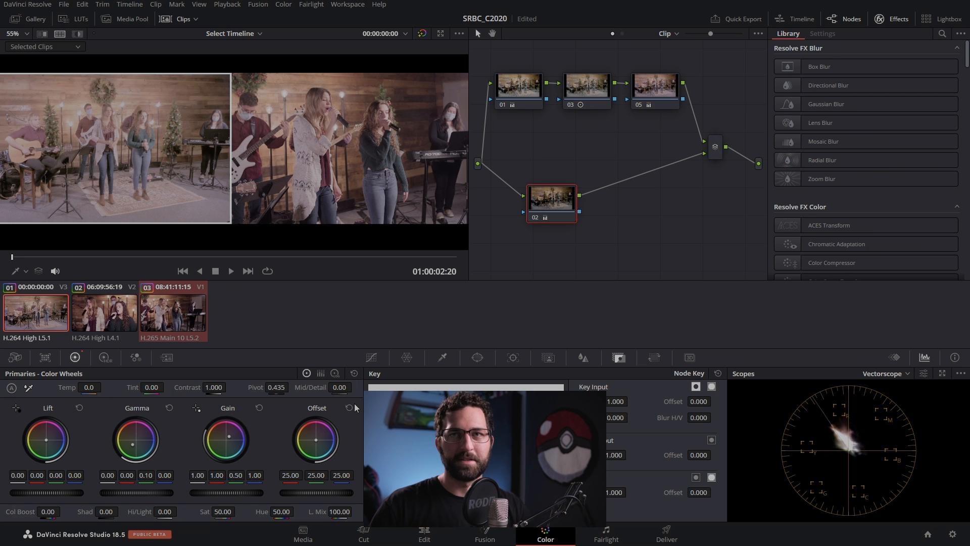
- Examine clip 01 alone without the thumbnails, comparing the performers' colors up close with the HSV node disabled and enabled
{"action": "left_click", "coordinate": [62, 33]}
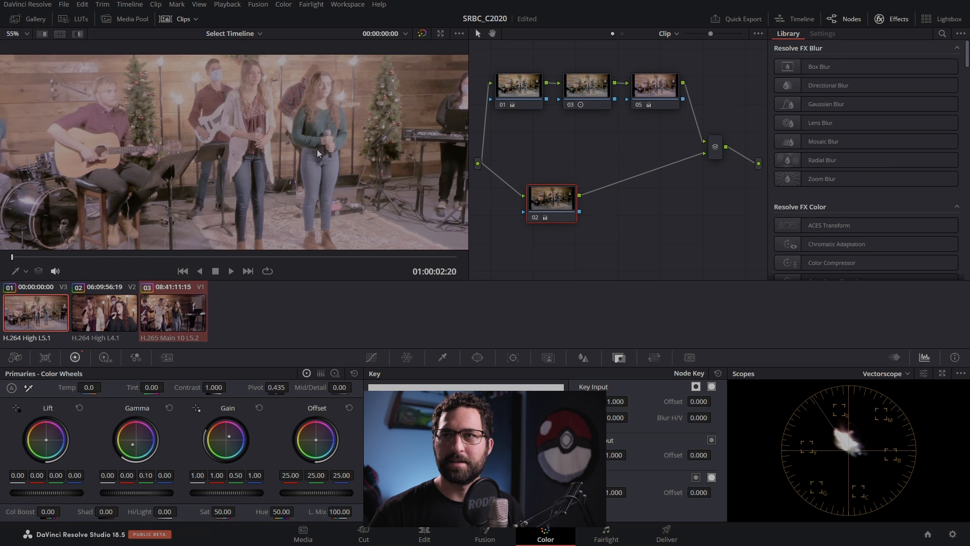
{"action": "scroll", "coordinate": [299, 170], "scroll_direction": "down", "scroll_amount": 2}
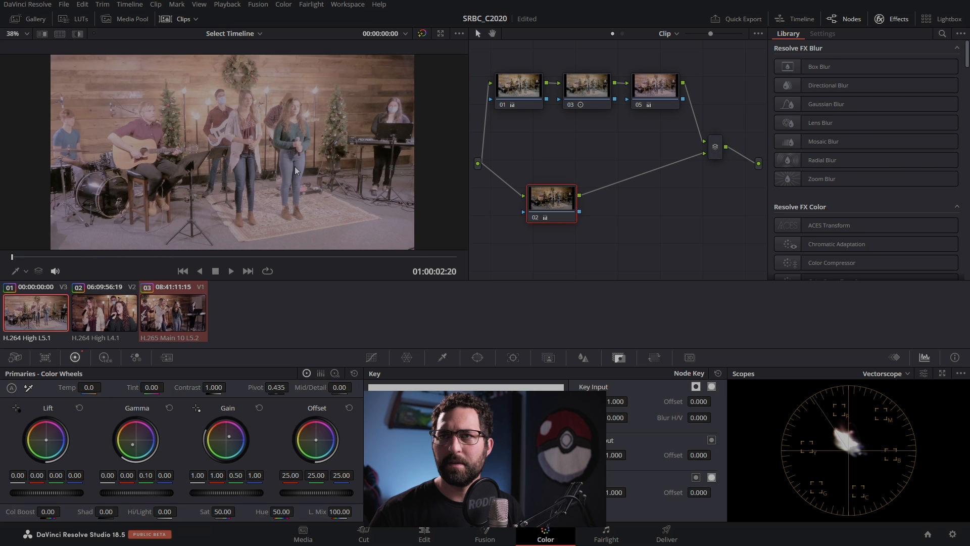
{"action": "left_click", "coordinate": [180, 23]}
{"action": "scroll", "coordinate": [251, 200], "scroll_direction": "up", "scroll_amount": 2}
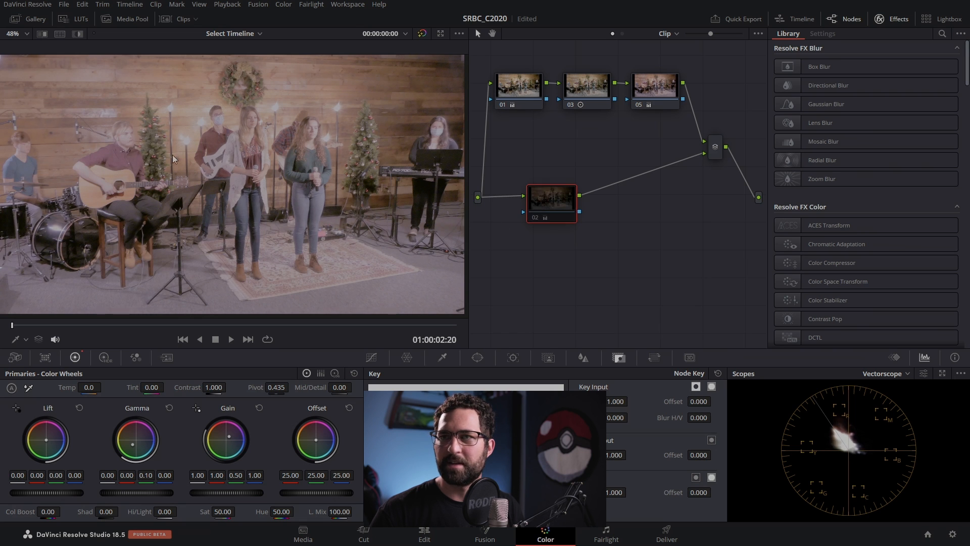
{"action": "scroll", "coordinate": [230, 126], "scroll_direction": "up", "scroll_amount": 8}
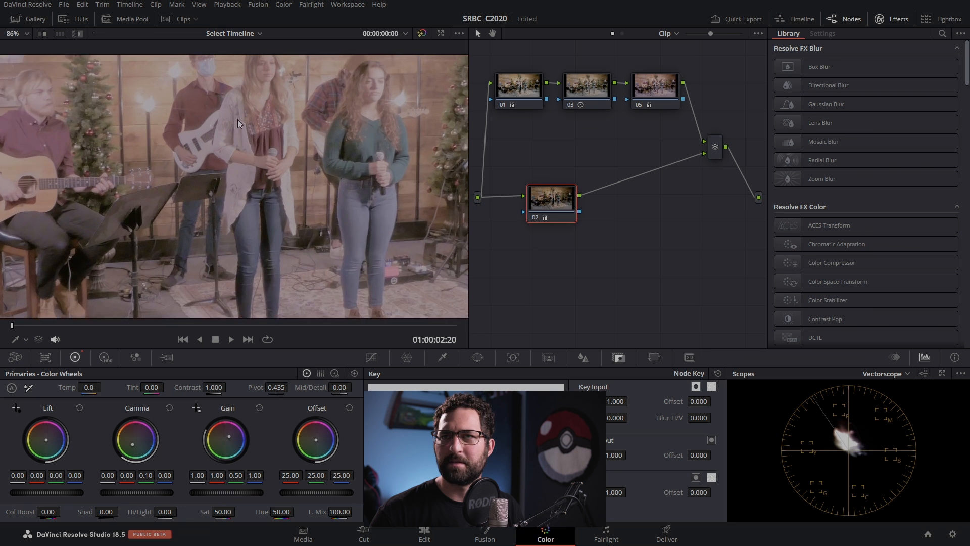
{"action": "scroll", "coordinate": [183, 149], "scroll_direction": "up", "scroll_amount": 2}
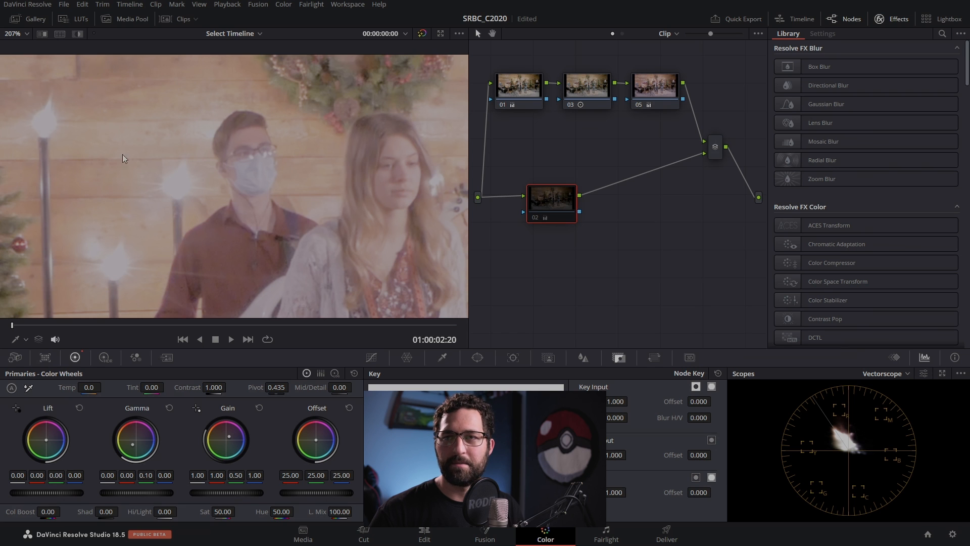
{"action": "left_click", "coordinate": [544, 207]}
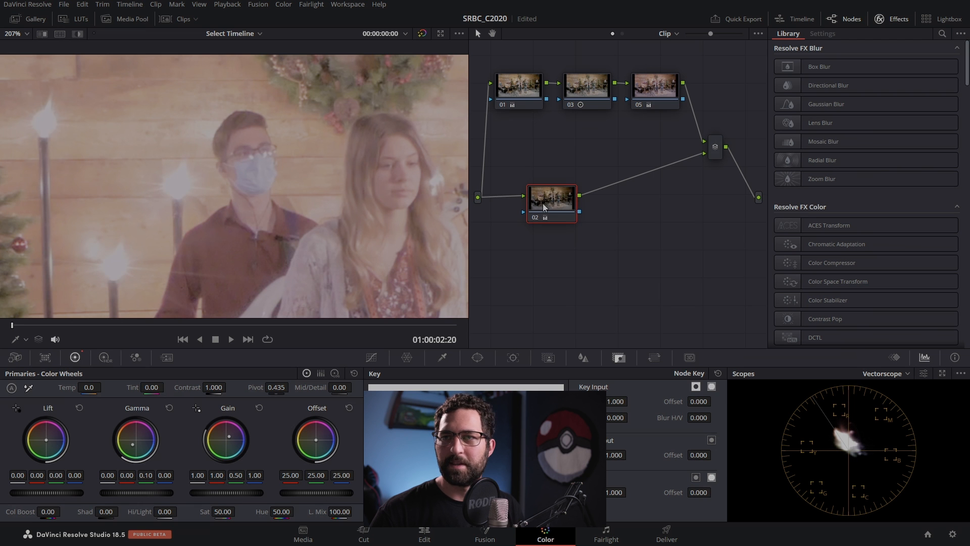
{"action": "scroll", "coordinate": [177, 138], "scroll_direction": "down", "scroll_amount": 8}
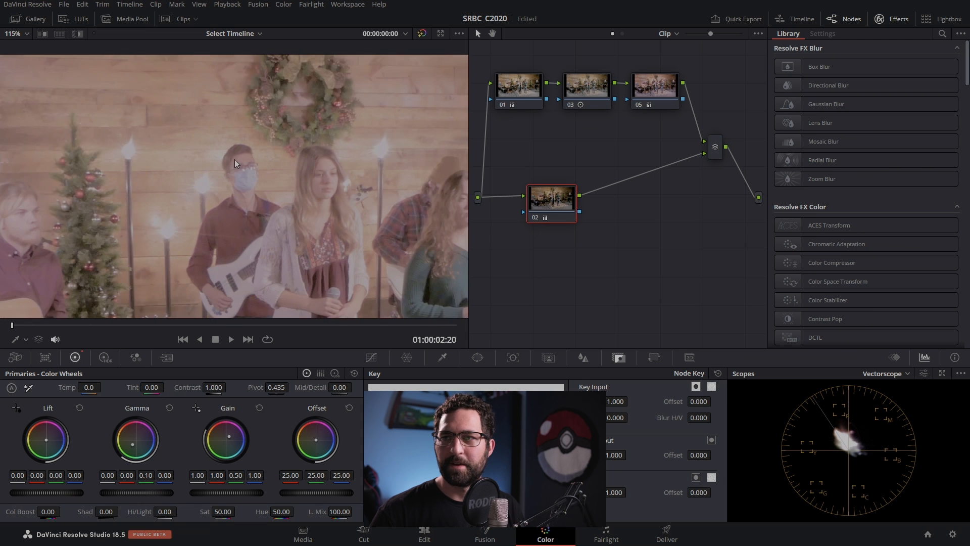
{"action": "scroll", "coordinate": [227, 131], "scroll_direction": "down", "scroll_amount": 2}
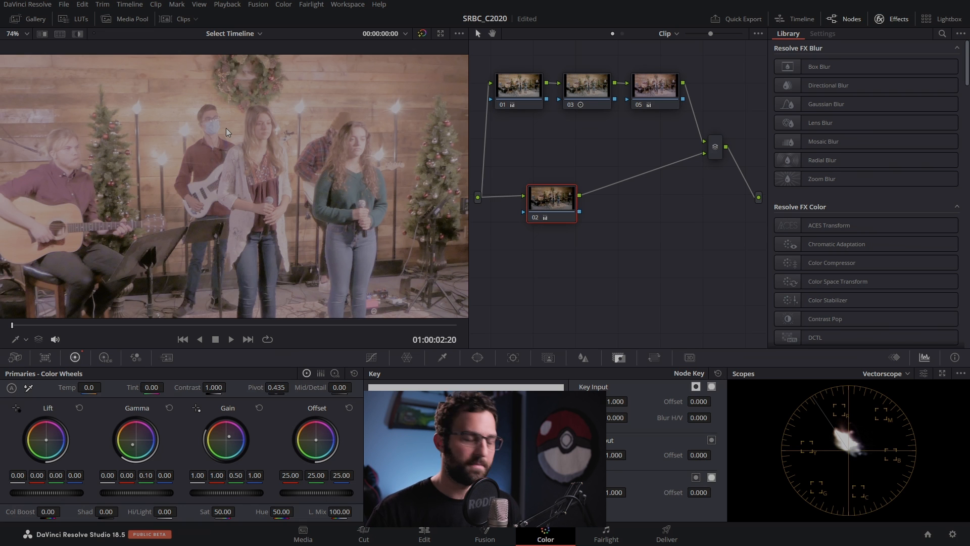
- Restore the side-by-side comparison and add a serial node after the layer mixer with Gain 1.05, Lift -0.01 and Gamma -0.05
{"action": "key", "text": "ctrl+alt+w"}
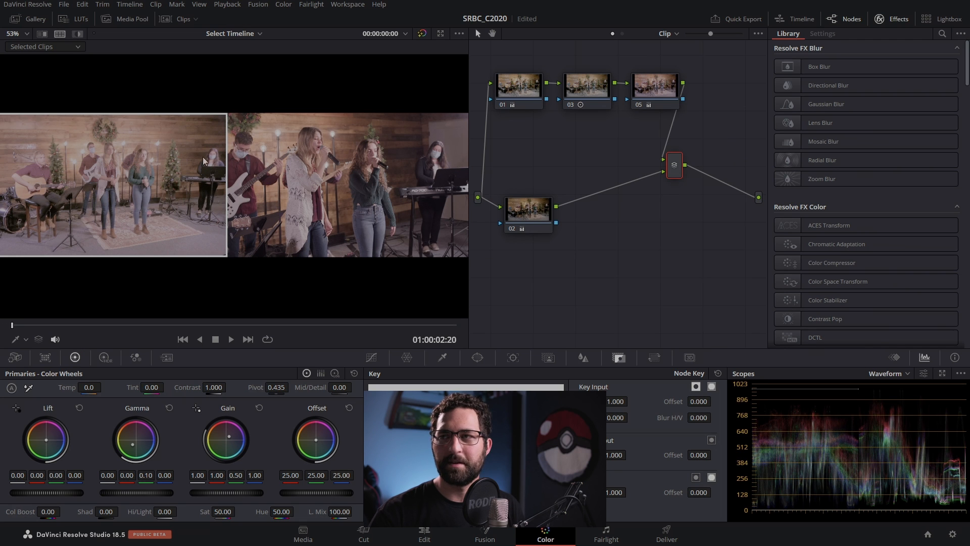
{"action": "key", "text": "alt+s"}
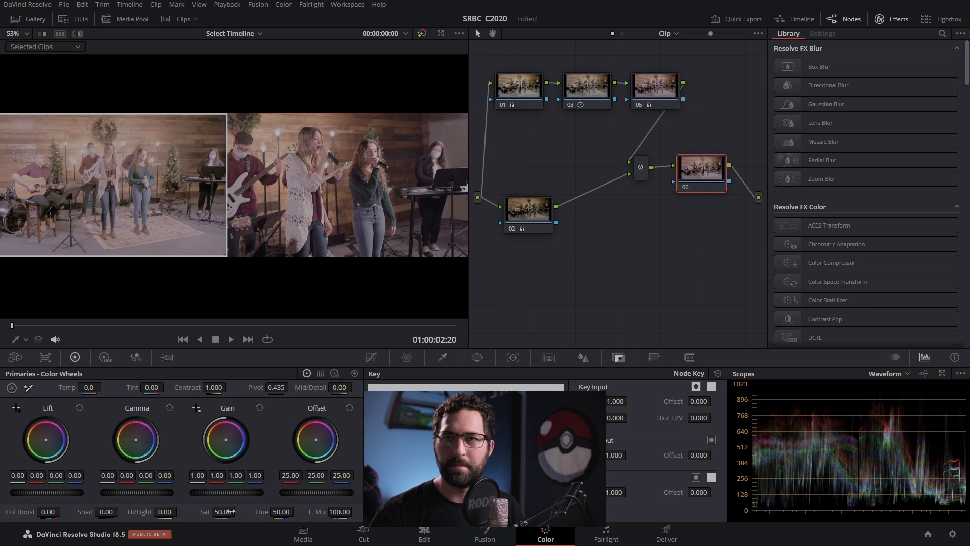
{"action": "left_click_drag", "start_coordinate": [215, 492], "coordinate": [229, 492]}
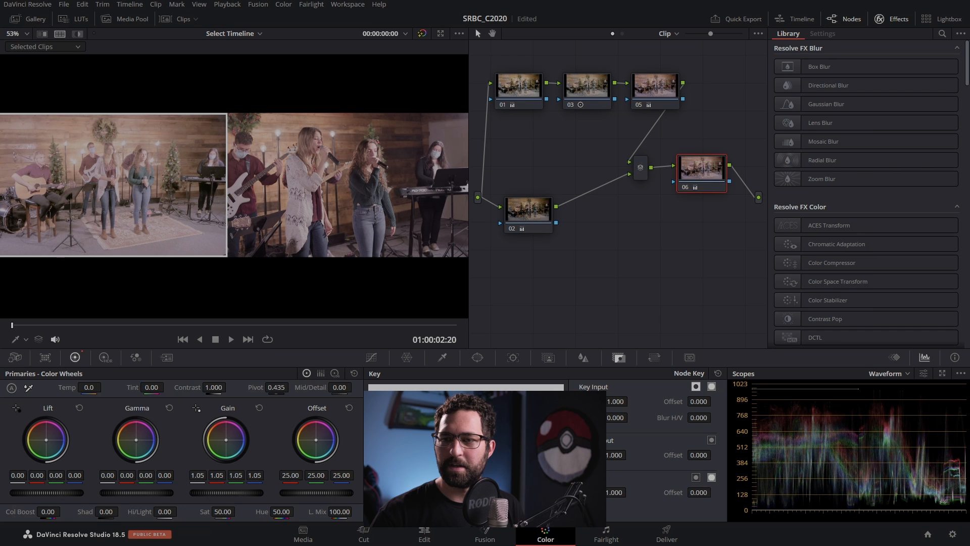
{"action": "left_click_drag", "start_coordinate": [46, 492], "coordinate": [44, 492]}
{"action": "left_click_drag", "start_coordinate": [136, 492], "coordinate": [131, 493]}
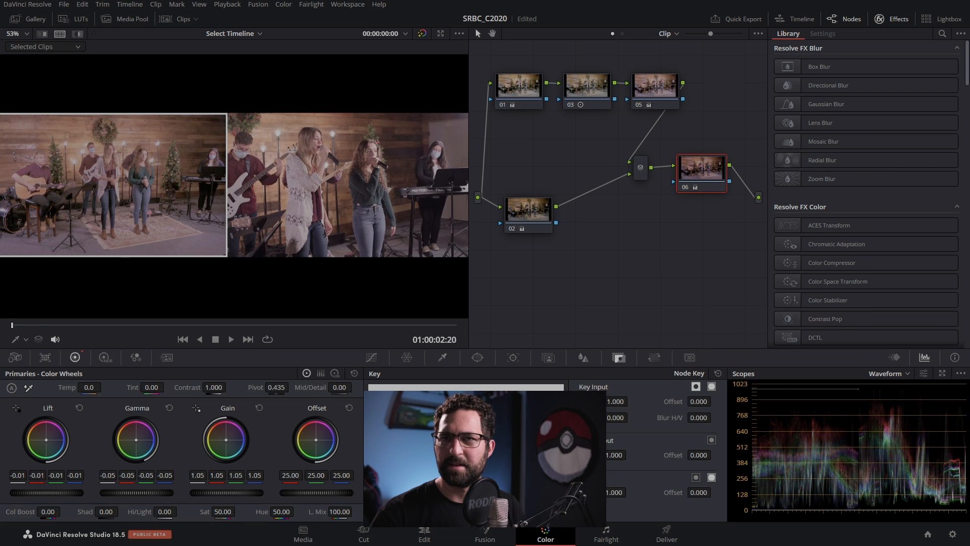
- Set the final serial node's Gain to 1.17 and its Gamma to -0.05
{"action": "left_click_drag", "start_coordinate": [227, 492], "coordinate": [235, 492]}
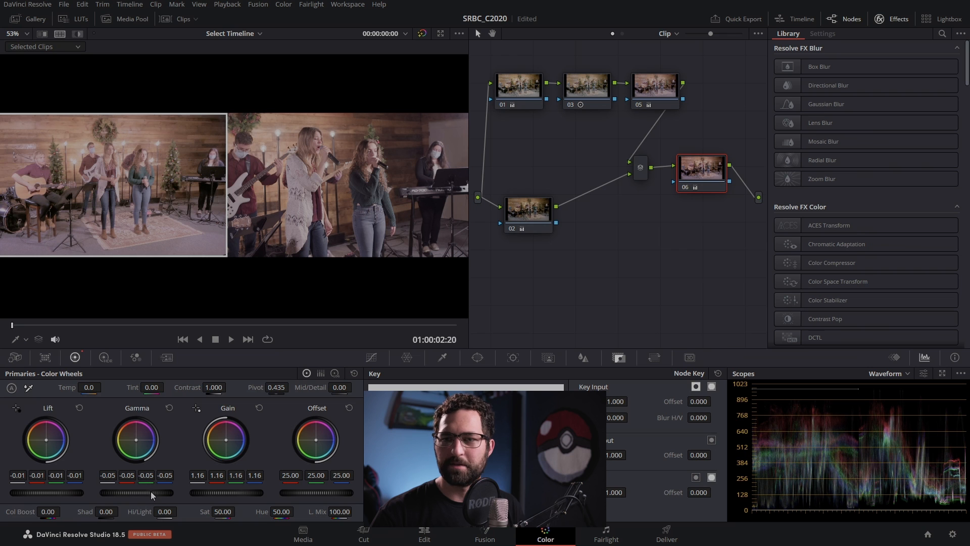
{"action": "left_click_drag", "start_coordinate": [137, 492], "coordinate": [133, 493]}
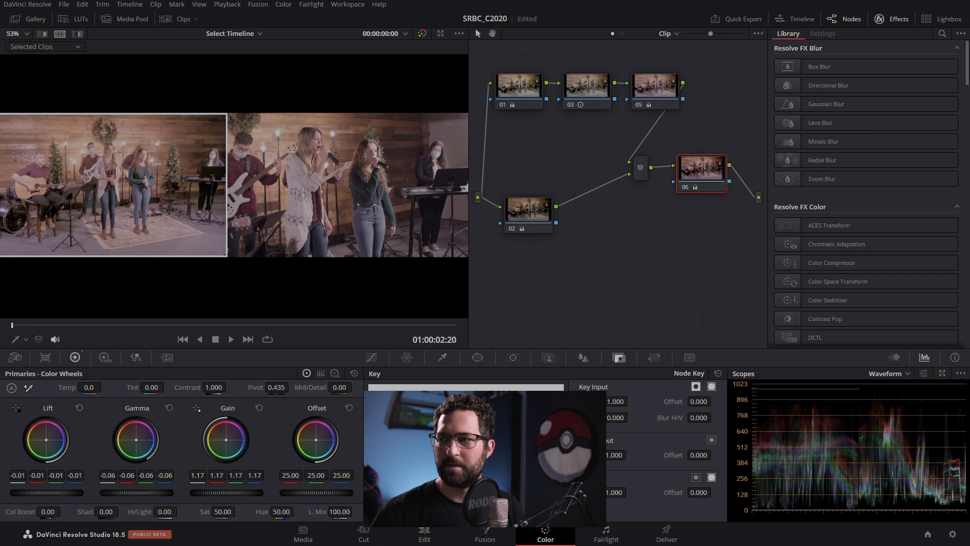
{"action": "left_click_drag", "start_coordinate": [223, 492], "coordinate": [222, 493]}
{"action": "left_click_drag", "start_coordinate": [136, 492], "coordinate": [137, 493]}
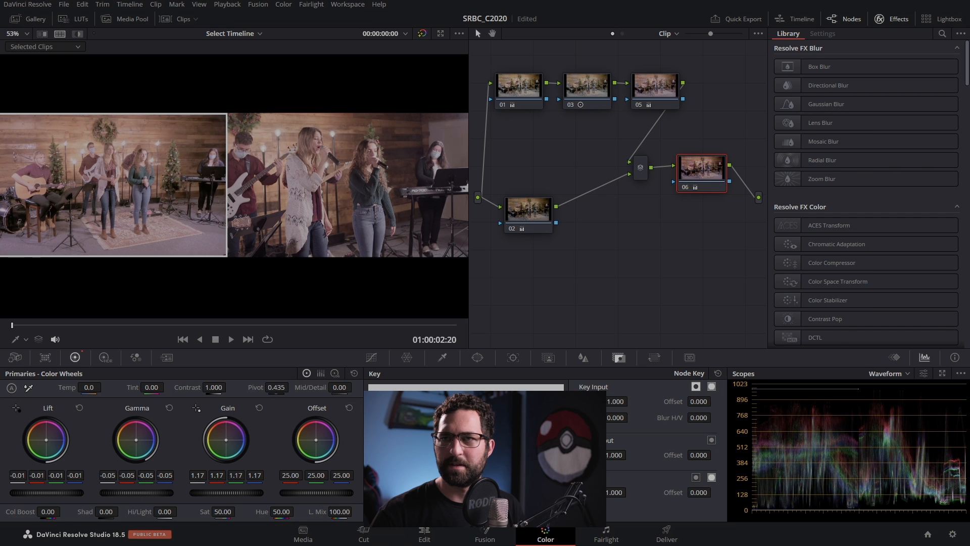
{"action": "left_click_drag", "start_coordinate": [217, 181], "coordinate": [232, 180]}
{"action": "scroll", "coordinate": [232, 180], "scroll_direction": "up", "scroll_amount": 1}
{"action": "scroll", "coordinate": [233, 180], "scroll_direction": "down", "scroll_amount": 1}
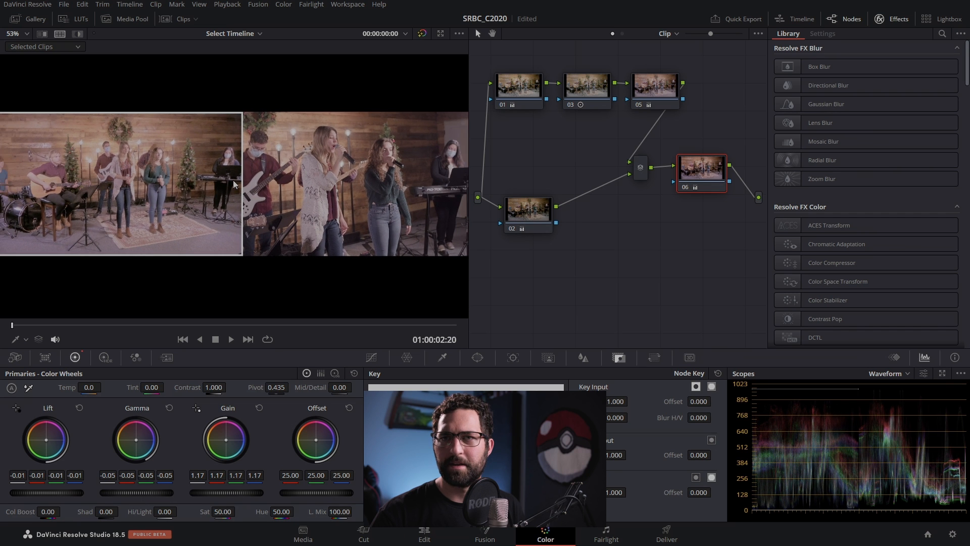
- Set the HSV branch node's green Gamma to 0.08 and switch the scopes from Waveform to Vectorscope
{"action": "left_click", "coordinate": [537, 226]}
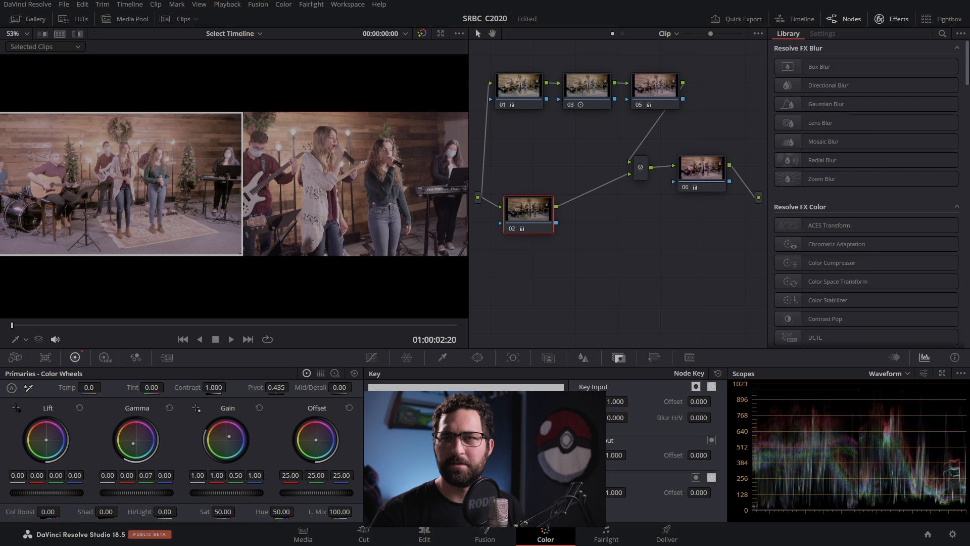
{"action": "scroll", "coordinate": [178, 251], "scroll_direction": "down", "scroll_amount": 3}
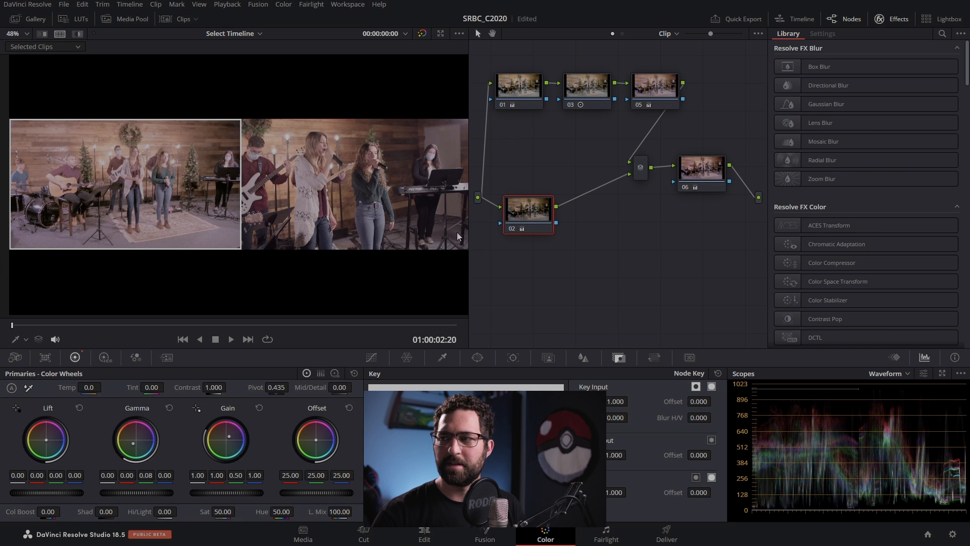
{"action": "left_click", "coordinate": [908, 374]}
{"action": "left_click", "coordinate": [913, 413]}
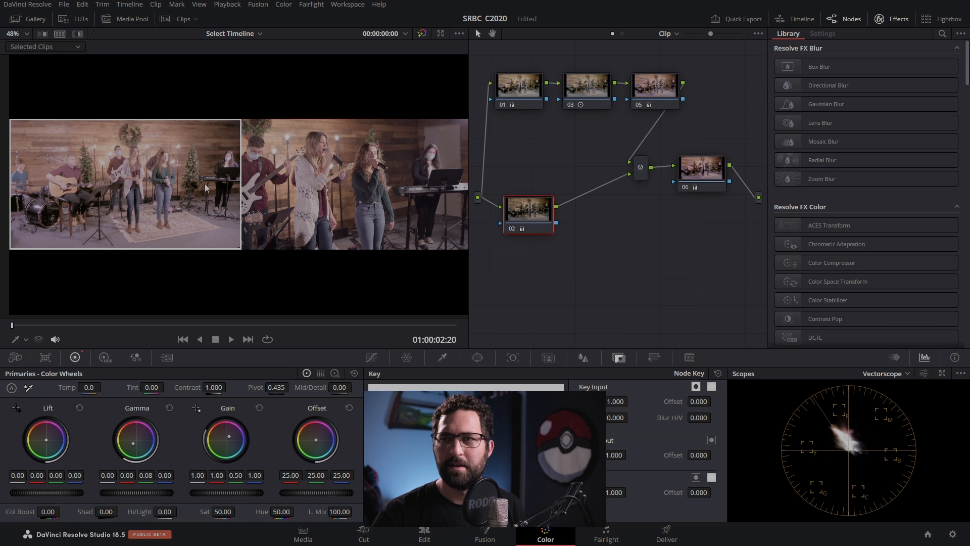
{"action": "scroll", "coordinate": [205, 185], "scroll_direction": "up", "scroll_amount": 2}
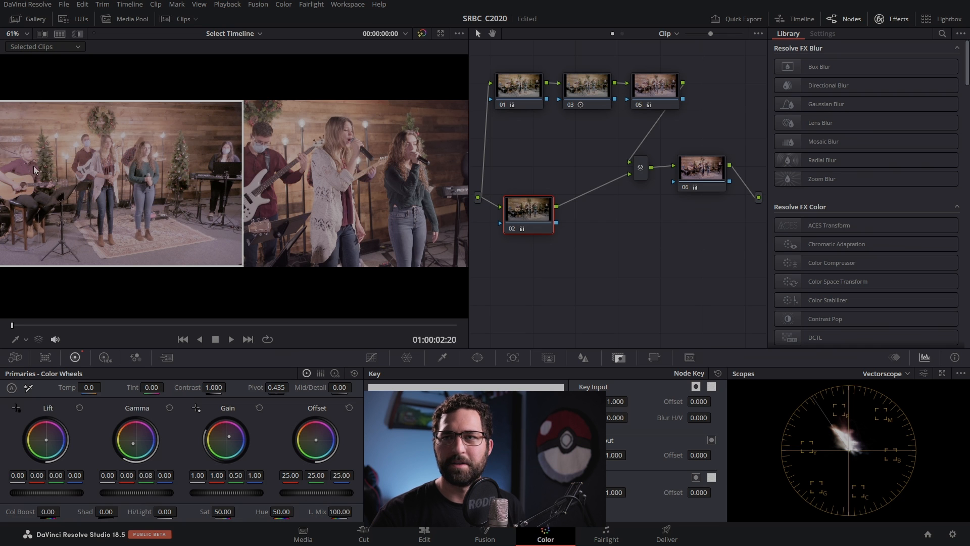
{"action": "scroll", "coordinate": [151, 171], "scroll_direction": "up", "scroll_amount": 2}
{"action": "scroll", "coordinate": [138, 156], "scroll_direction": "down", "scroll_amount": 2}
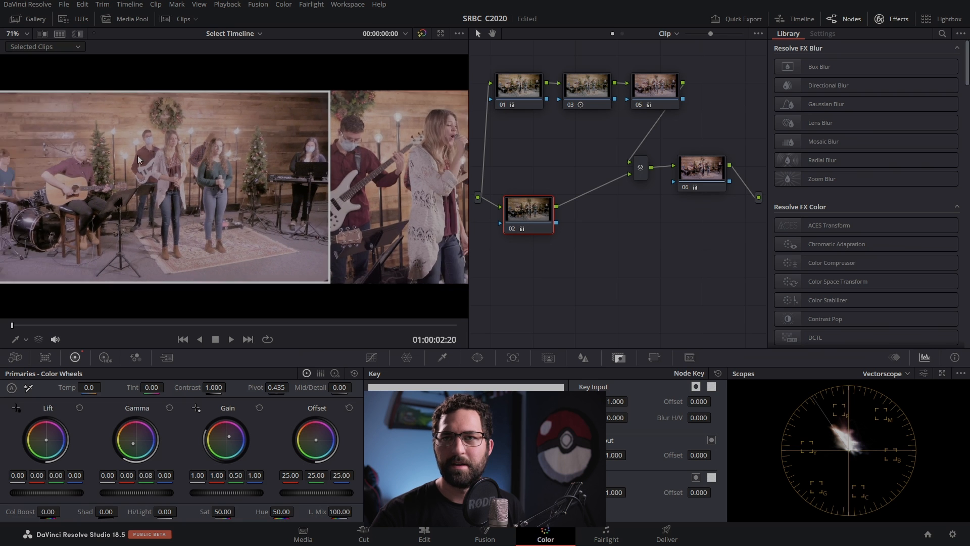
- Add a serial node after the HSV node and rotate its red range to 4.80 with the Hue Vs Hue curve
{"action": "key", "text": "alt+s"}
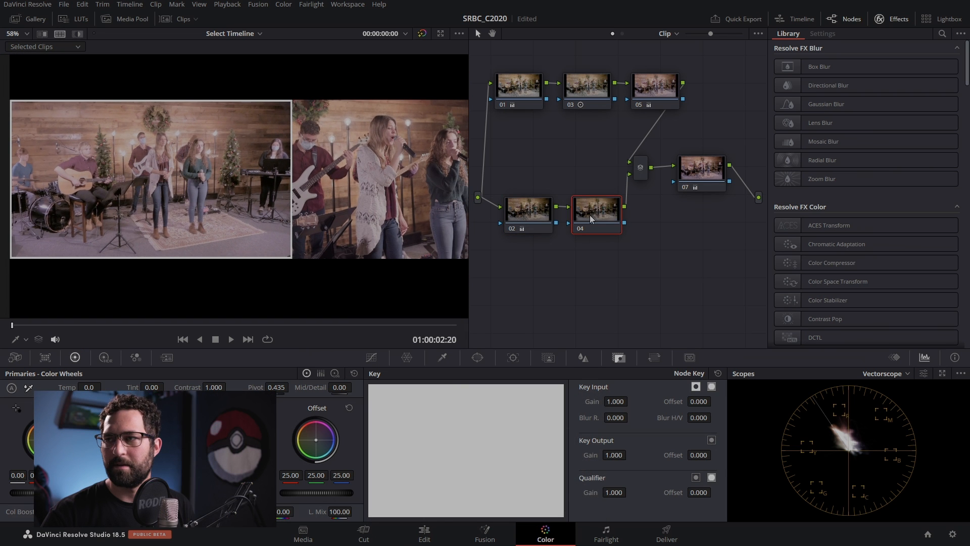
{"action": "left_click", "coordinate": [373, 357]}
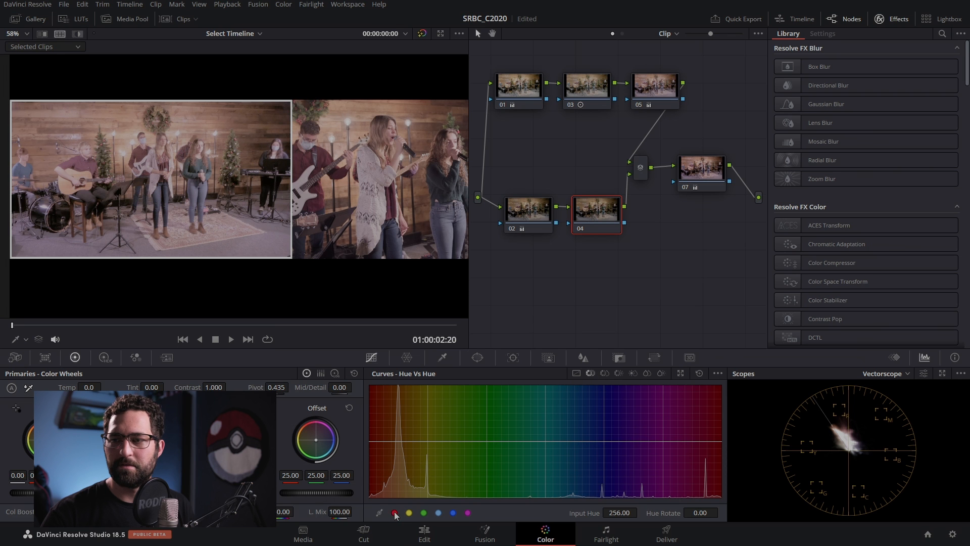
{"action": "scroll", "coordinate": [185, 181], "scroll_direction": "up", "scroll_amount": 2}
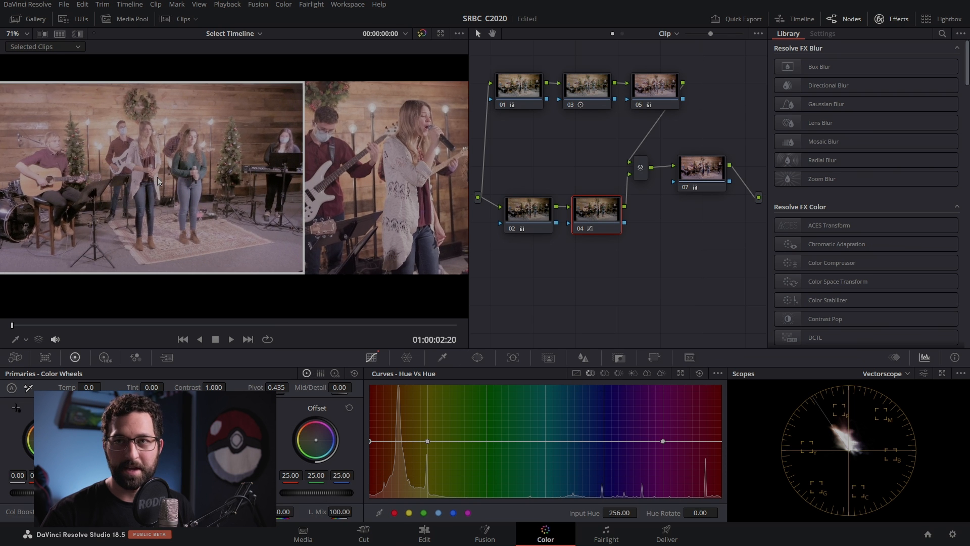
{"action": "scroll", "coordinate": [147, 193], "scroll_direction": "up", "scroll_amount": 1}
{"action": "scroll", "coordinate": [412, 189], "scroll_direction": "up", "scroll_amount": 1}
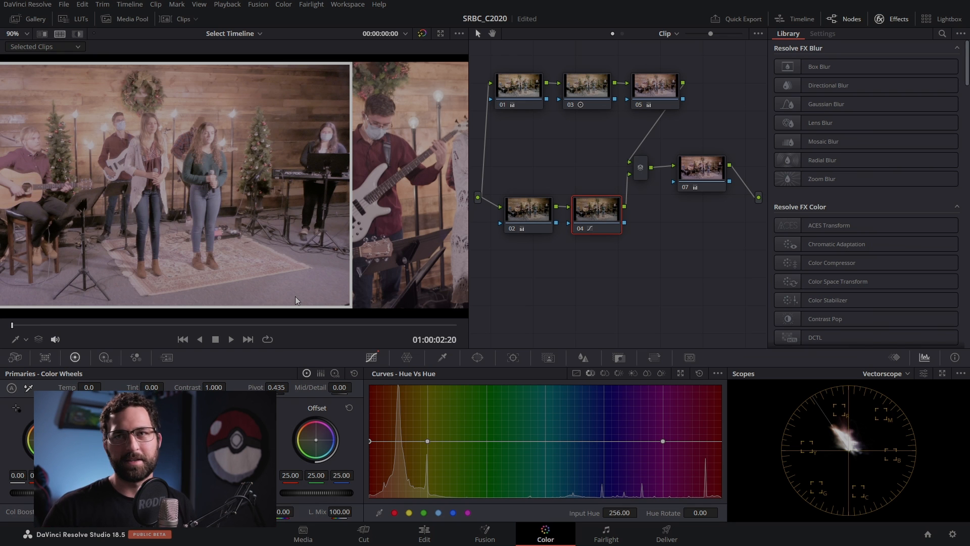
{"action": "left_click_drag", "start_coordinate": [700, 512], "coordinate": [708, 513]}
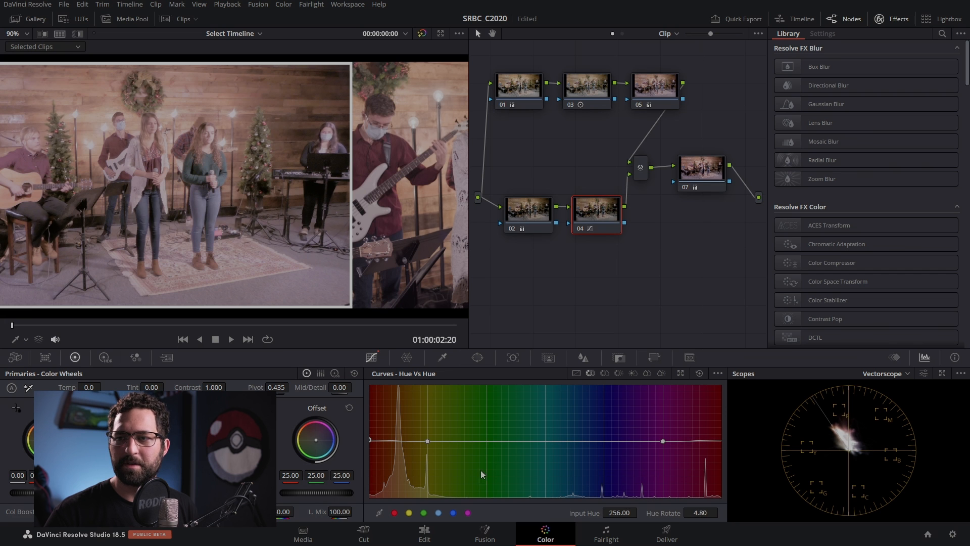
- Add an anchor point between red and yellow on the Hue Vs Hue curve at Input Hue 274.03 with Hue Rotate 0
{"action": "left_click", "coordinate": [387, 440]}
{"action": "left_click_drag", "start_coordinate": [386, 439], "coordinate": [387, 440]}
{"action": "left_click_drag", "start_coordinate": [707, 512], "coordinate": [706, 513]}
{"action": "left_click", "coordinate": [705, 513]}
{"action": "type", "text": "0"}
{"action": "key", "text": "Return"}
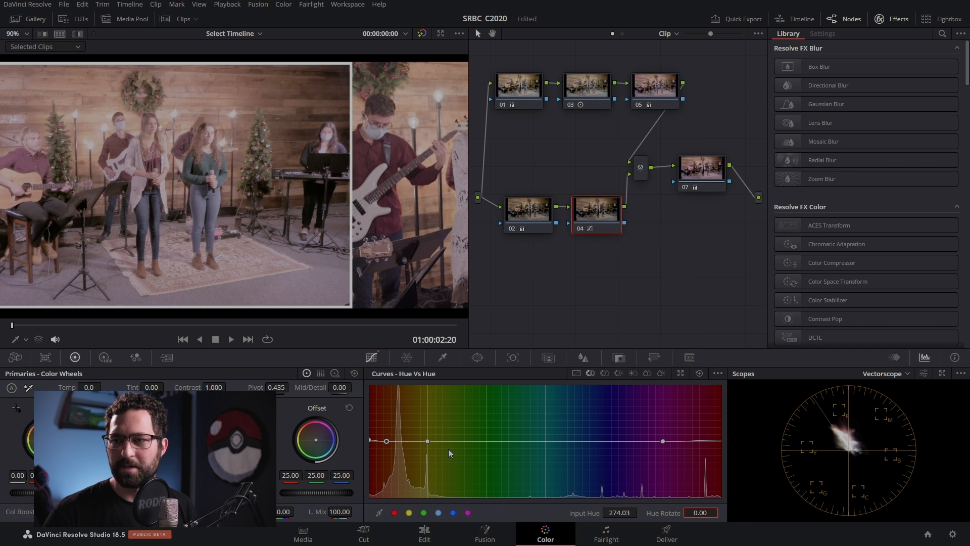
- Move the red control point to Input Hue 237.97 with Hue Rotate 154.40 and examine the performers' colors up close
{"action": "left_click_drag", "start_coordinate": [370, 439], "coordinate": [355, 439]}
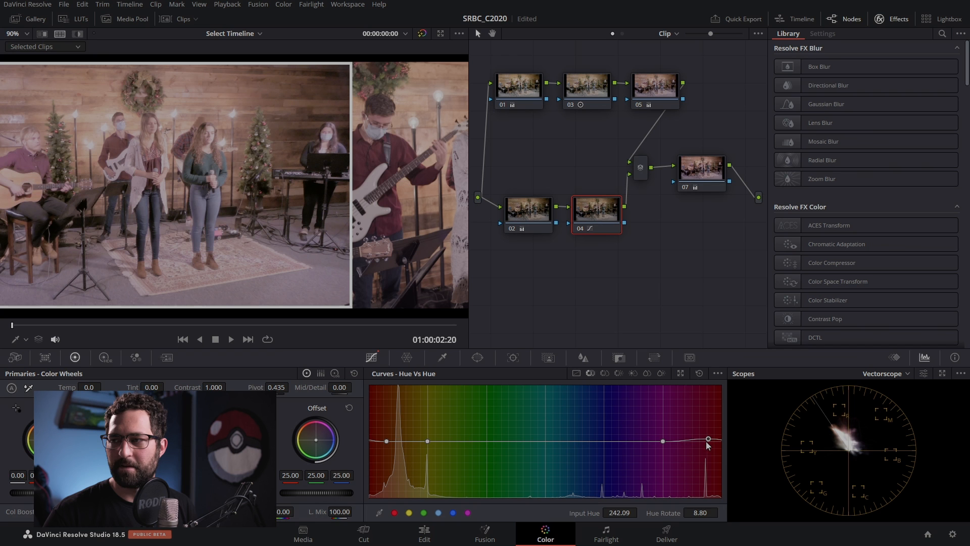
{"action": "left_click_drag", "start_coordinate": [710, 443], "coordinate": [706, 396]}
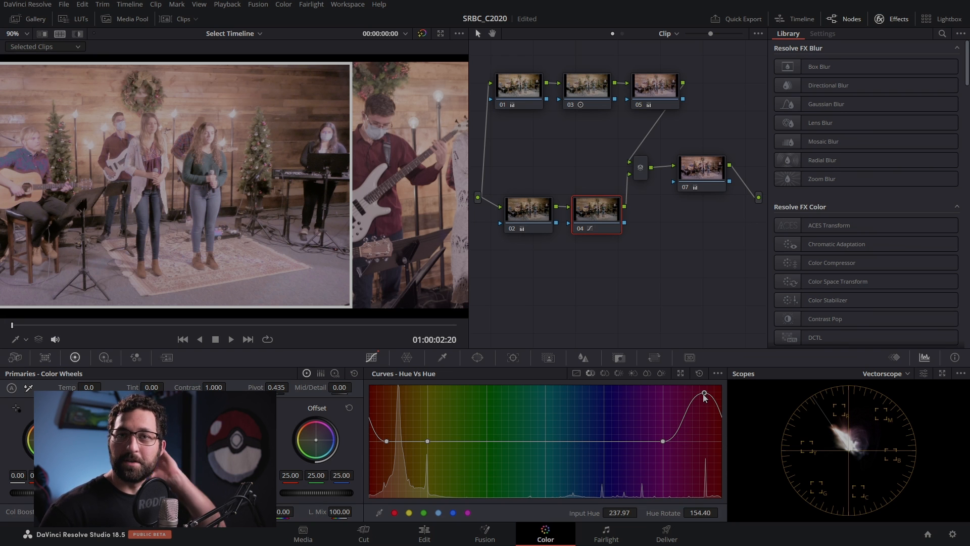
{"action": "scroll", "coordinate": [73, 160], "scroll_direction": "up", "scroll_amount": 3}
{"action": "scroll", "coordinate": [233, 203], "scroll_direction": "up", "scroll_amount": 8}
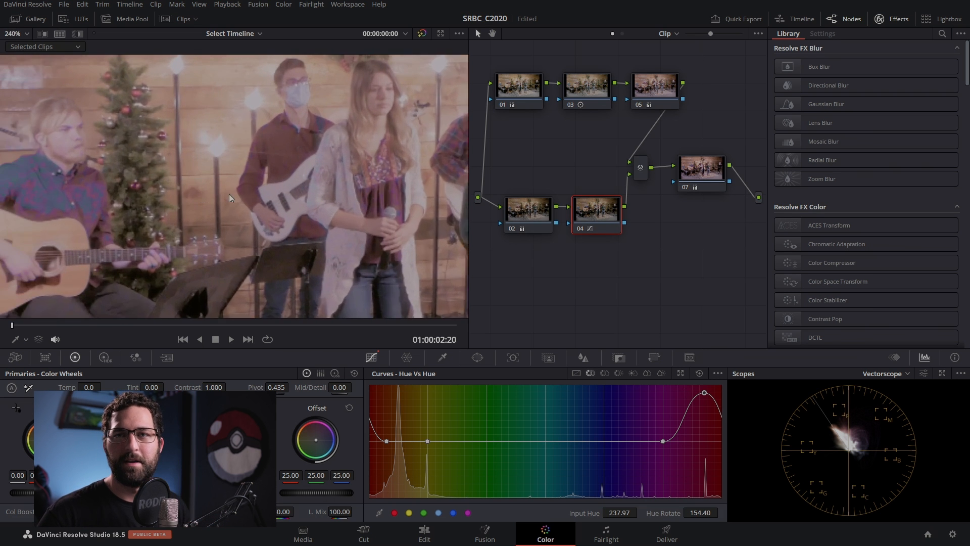
{"action": "scroll", "coordinate": [191, 195], "scroll_direction": "down", "scroll_amount": 10}
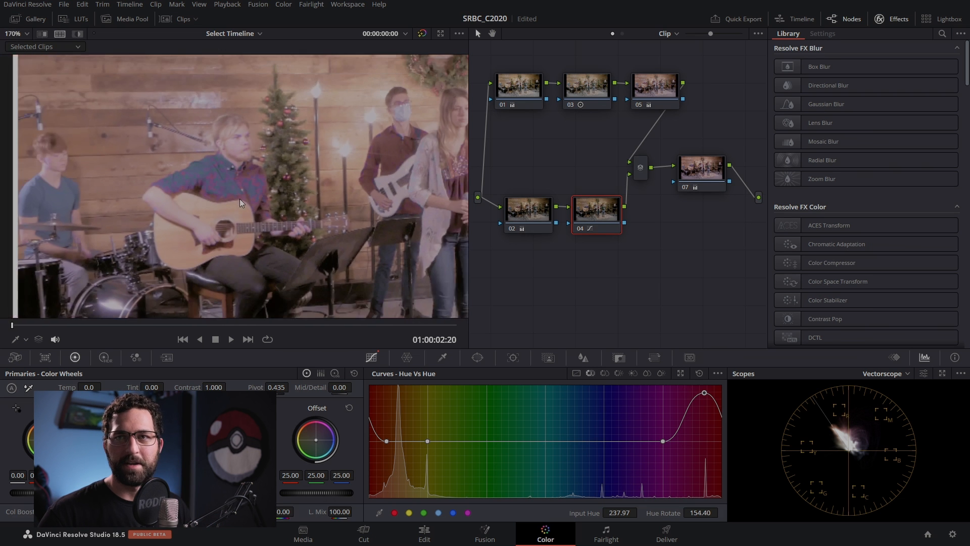
- Set the red control point to Input Hue 239.00 with Hue Rotate 34.40, then raise the magenta point slightly with a blue anchor beside it
{"action": "left_click_drag", "start_coordinate": [705, 393], "coordinate": [705, 426]}
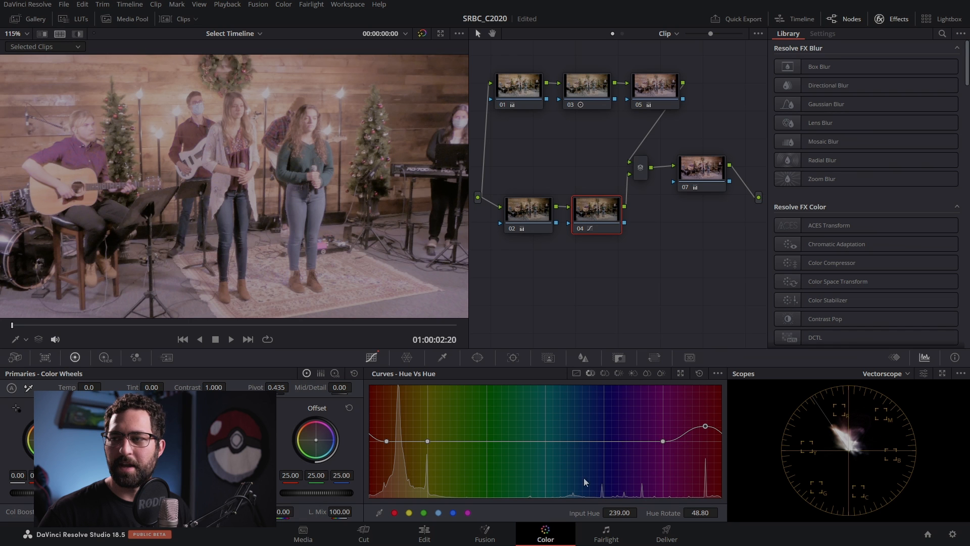
{"action": "left_click_drag", "start_coordinate": [663, 441], "coordinate": [707, 435]}
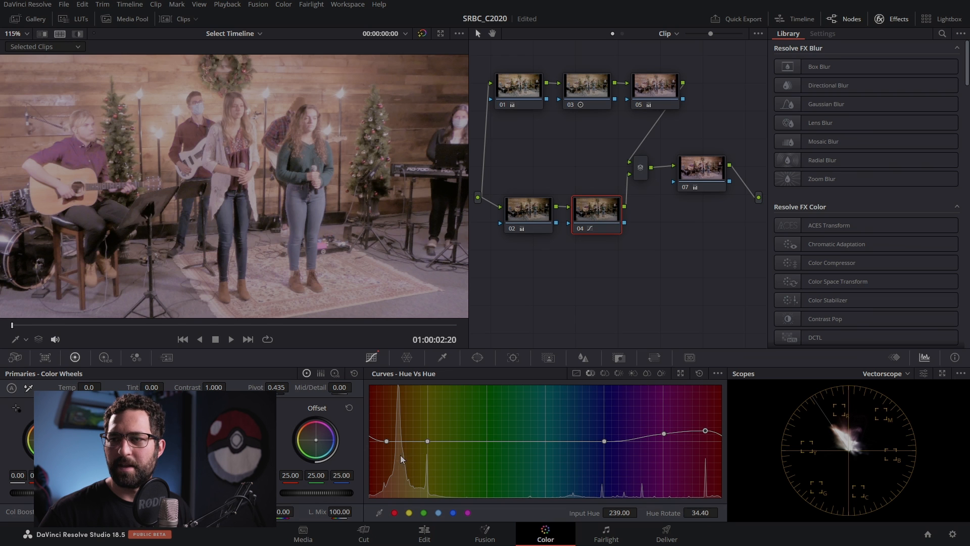
- Compare clip 01 with clip 03 side by side while disabling and enabling the Hue Vs Hue node
{"action": "key", "text": "ctrl+alt+w"}
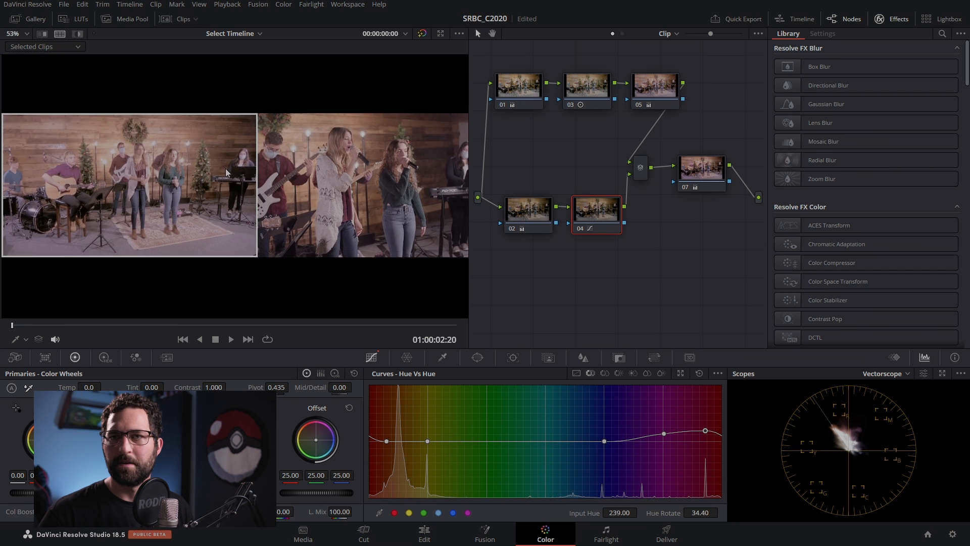
{"action": "key", "text": "ctrl+d"}
{"action": "key", "text": "ctrl+d"}
{"action": "key", "text": "ctrl+d"}
{"action": "key", "text": "ctrl+d"}
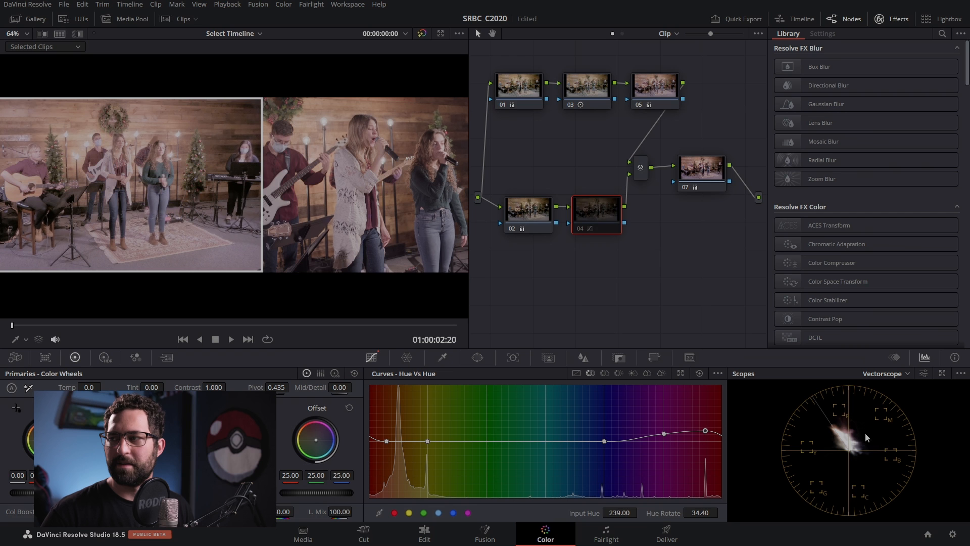
{"action": "key", "text": "ctrl+d"}
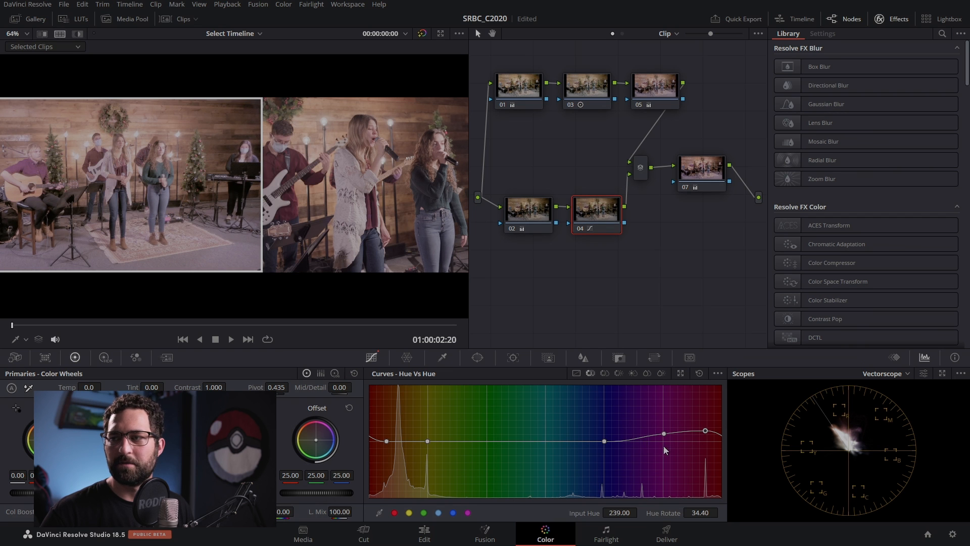
- Lower the red and magenta control points on the Hue Vs Hue curve, setting the magenta Hue Rotate to 7.20
{"action": "left_click_drag", "start_coordinate": [663, 434], "coordinate": [707, 443]}
{"action": "left_click_drag", "start_coordinate": [664, 442], "coordinate": [665, 442]}
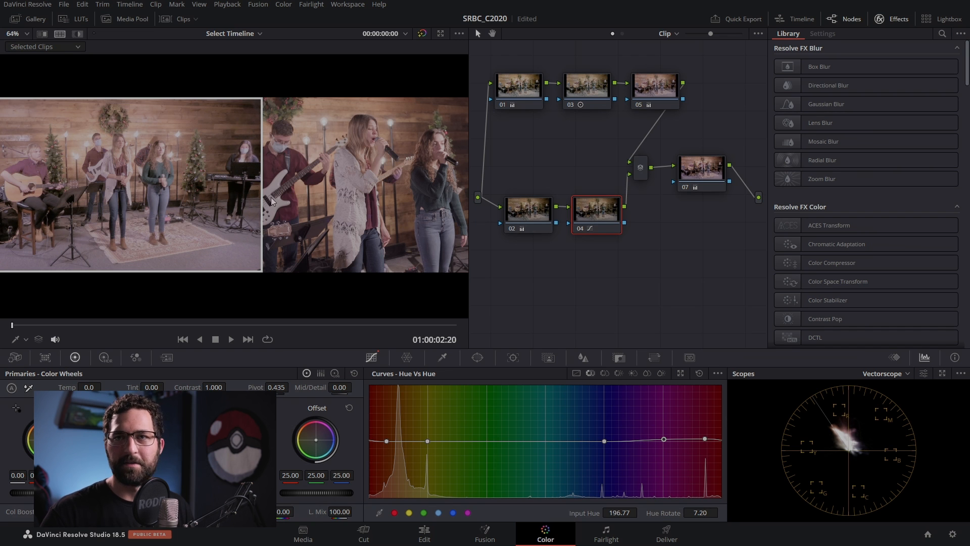
{"action": "scroll", "coordinate": [271, 201], "scroll_direction": "down", "scroll_amount": 1}
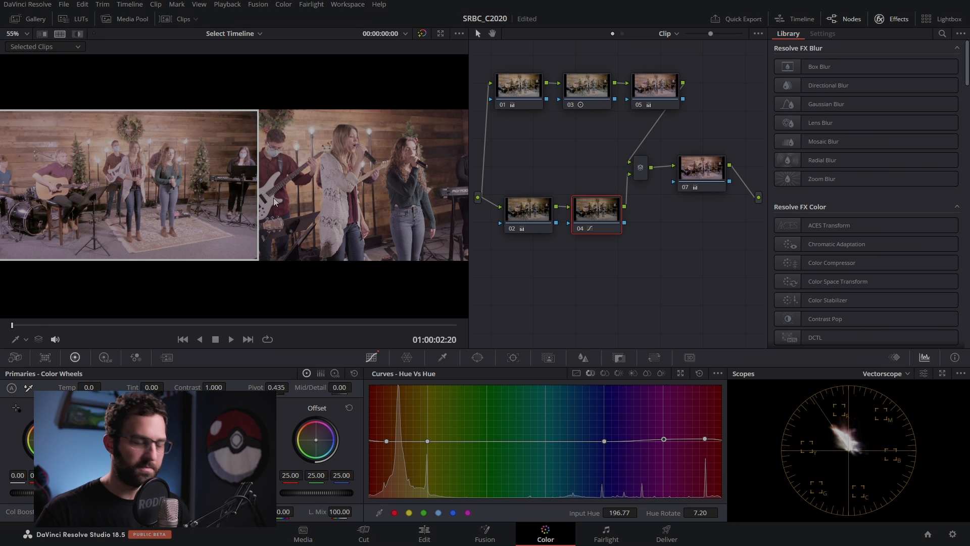
- Compare clip 01 before and after its node corrections, side by side with clip 03
{"action": "key", "text": "alt+d"}
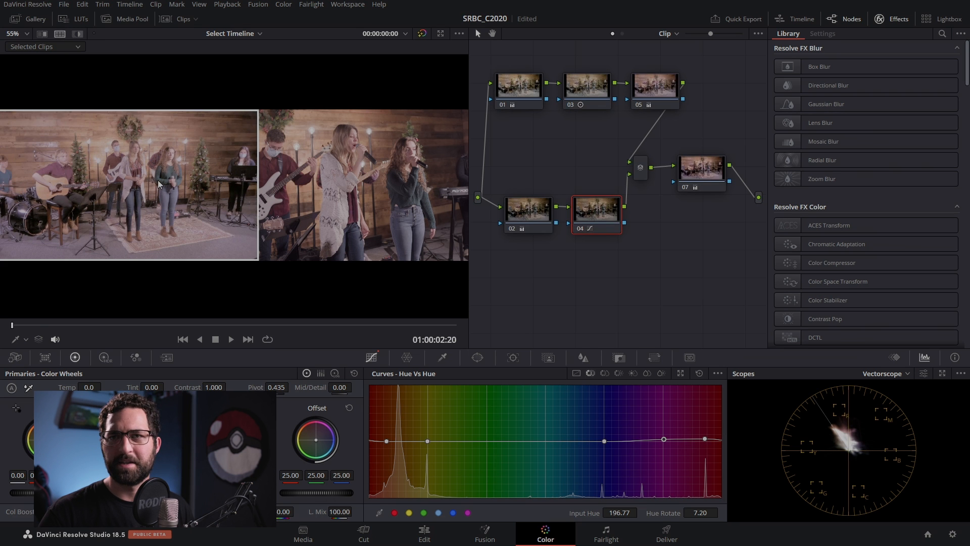
{"action": "key", "text": "alt+d"}
{"action": "key", "text": "alt+d"}
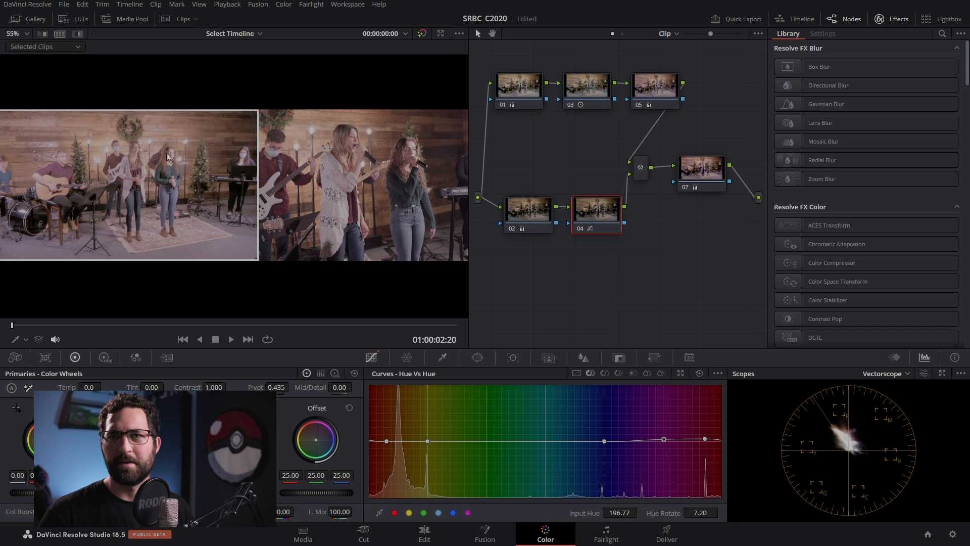
{"action": "key", "text": "alt+d"}
{"action": "key", "text": "alt+d"}
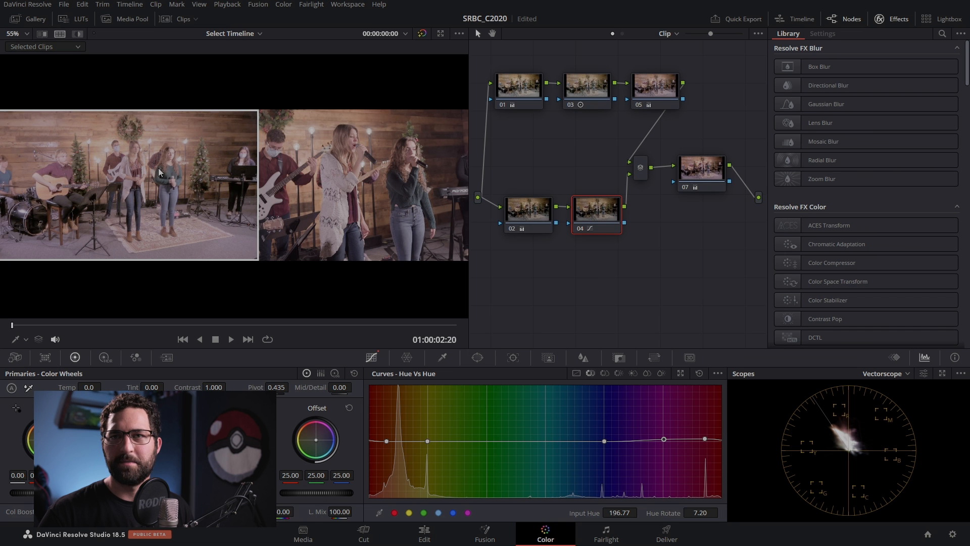
{"action": "mouse_move", "coordinate": [253, 178]}
{"action": "left_mouse_down"}
{"action": "mouse_move", "coordinate": [192, 186]}
{"action": "mouse_move", "coordinate": [242, 192]}
{"action": "left_mouse_up"}
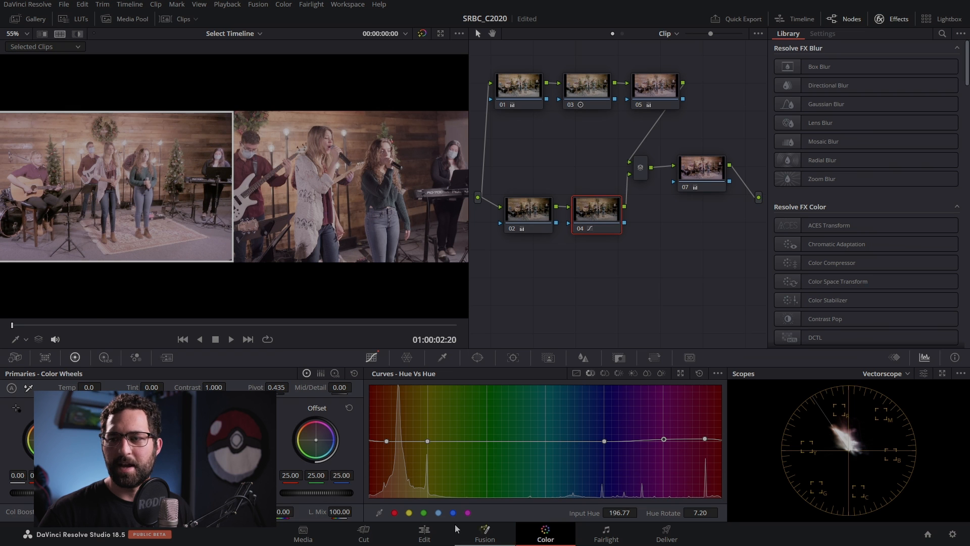
- On the Edit page, extend the three Song 5 camera clips to full length on the Song 5 Multicam timeline
{"action": "left_click", "coordinate": [427, 532]}
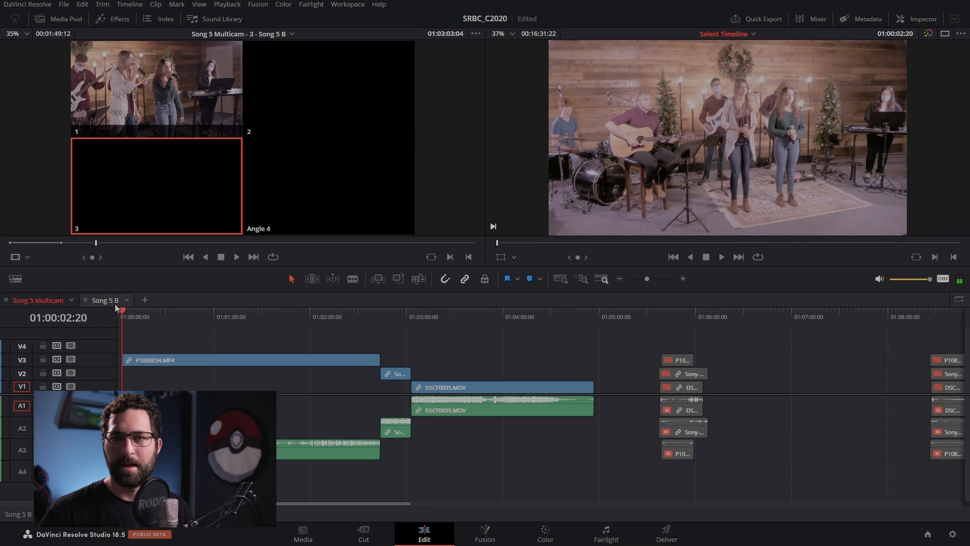
{"action": "left_click", "coordinate": [27, 258]}
{"action": "left_click", "coordinate": [34, 311]}
{"action": "left_click_drag", "start_coordinate": [381, 373], "coordinate": [18, 361]}
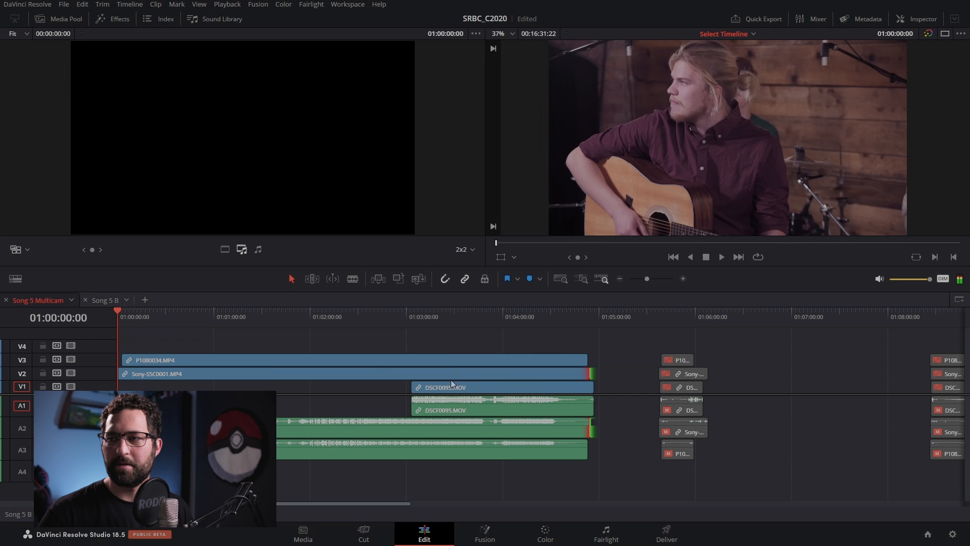
{"action": "left_click", "coordinate": [105, 300]}
{"action": "left_click", "coordinate": [38, 300]}
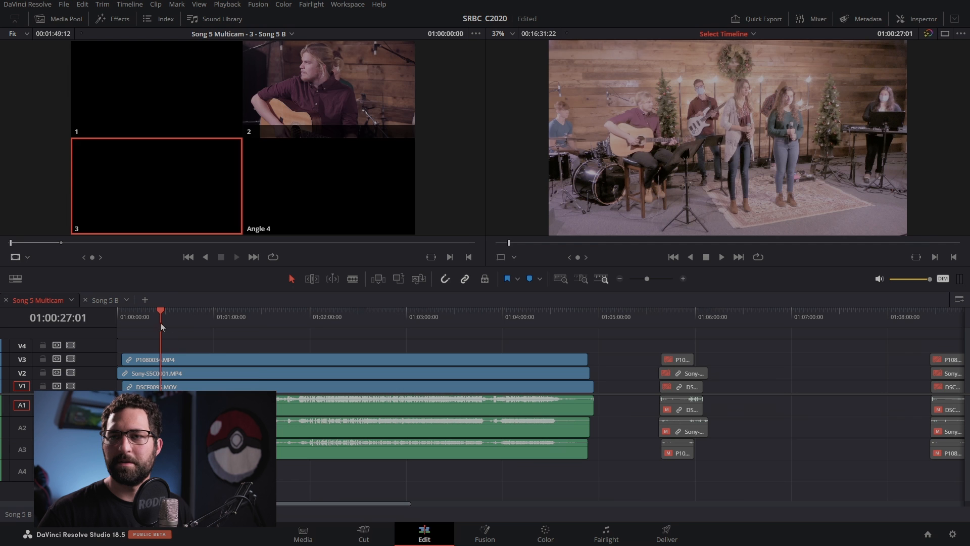
- Scrub the Song 5 Multicam timeline to 01:03:21:03 and compare the camera angles
{"action": "left_click", "coordinate": [261, 332]}
{"action": "left_click_drag", "start_coordinate": [262, 332], "coordinate": [441, 341]}
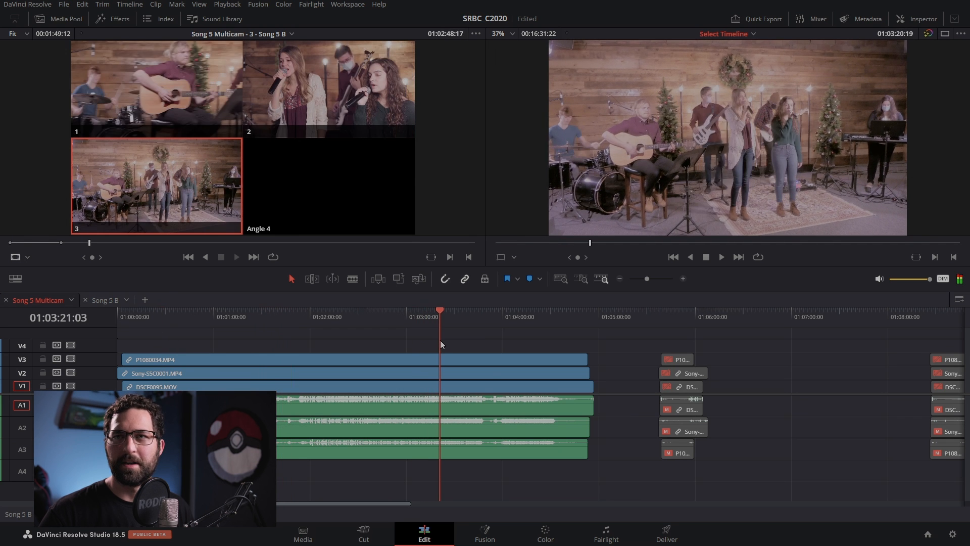
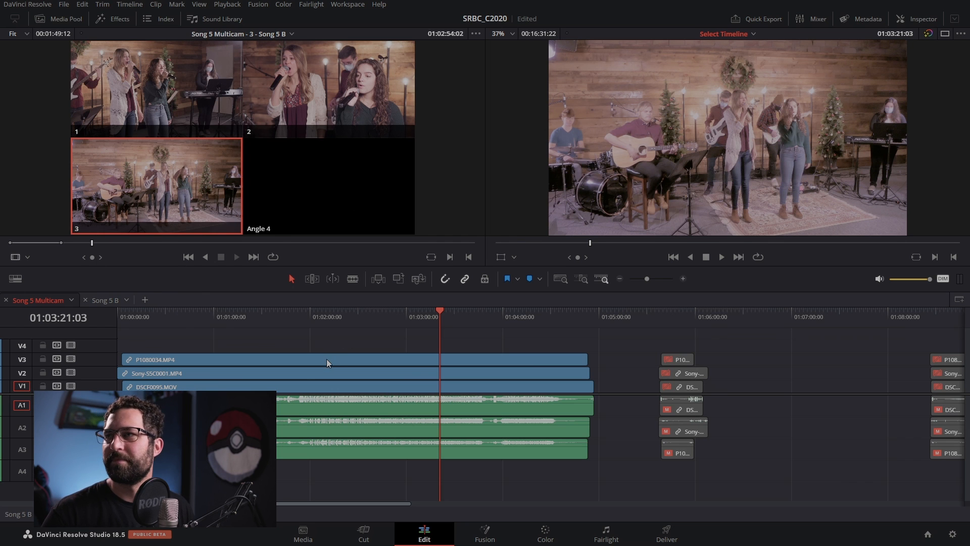
- Open the Song 5 B timeline and park the playhead on the wide band shot at 00:01:35:15
{"action": "left_click", "coordinate": [108, 300]}
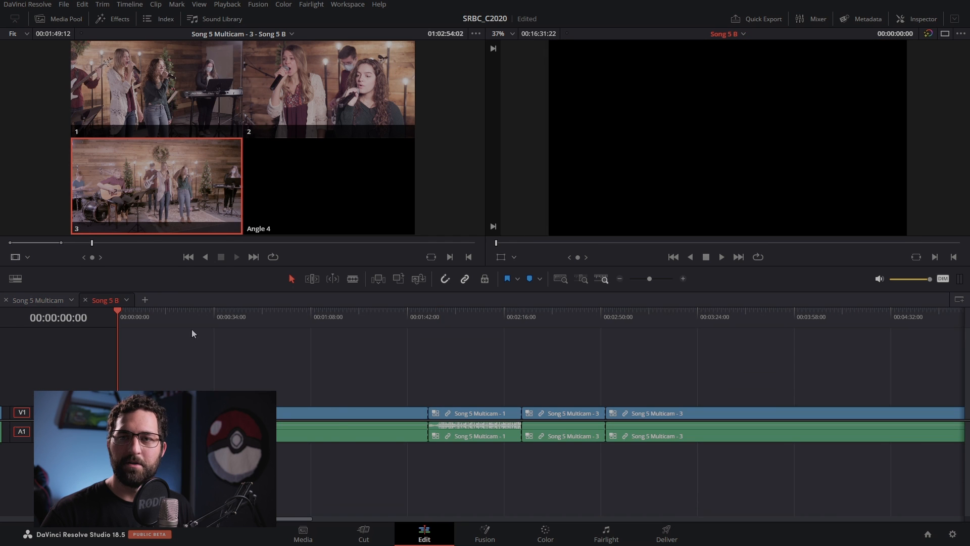
{"action": "scroll", "coordinate": [278, 369], "scroll_direction": "down", "scroll_amount": 3}
{"action": "left_click", "coordinate": [169, 311]}
{"action": "left_click_drag", "start_coordinate": [171, 314], "coordinate": [199, 335]}
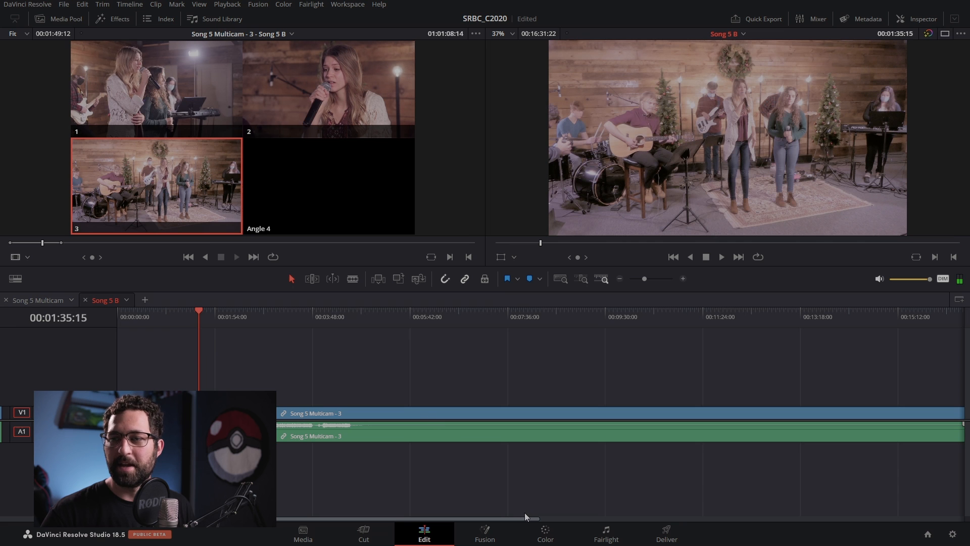
- On the Color page, switch the node graph to Timeline level and add a serial node
{"action": "left_click", "coordinate": [550, 540]}
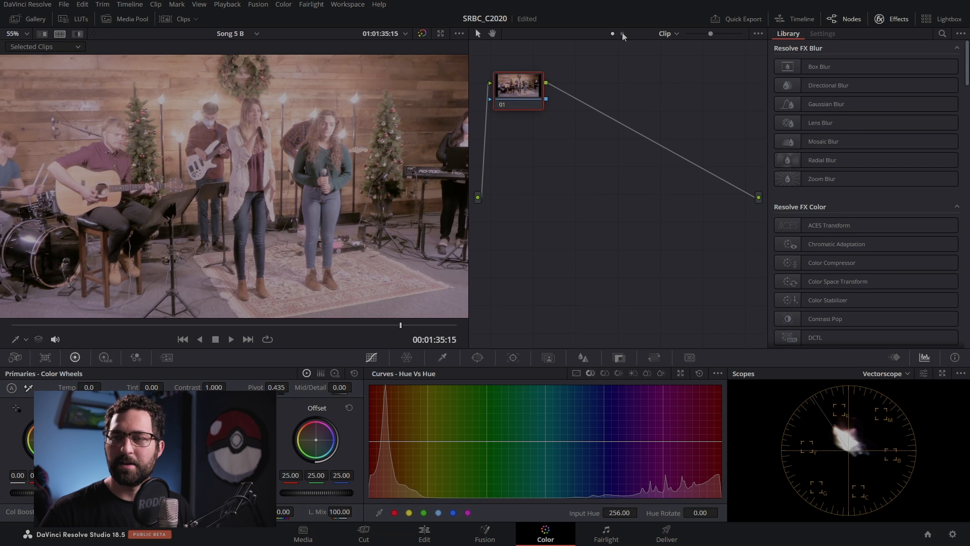
{"action": "left_click", "coordinate": [623, 33]}
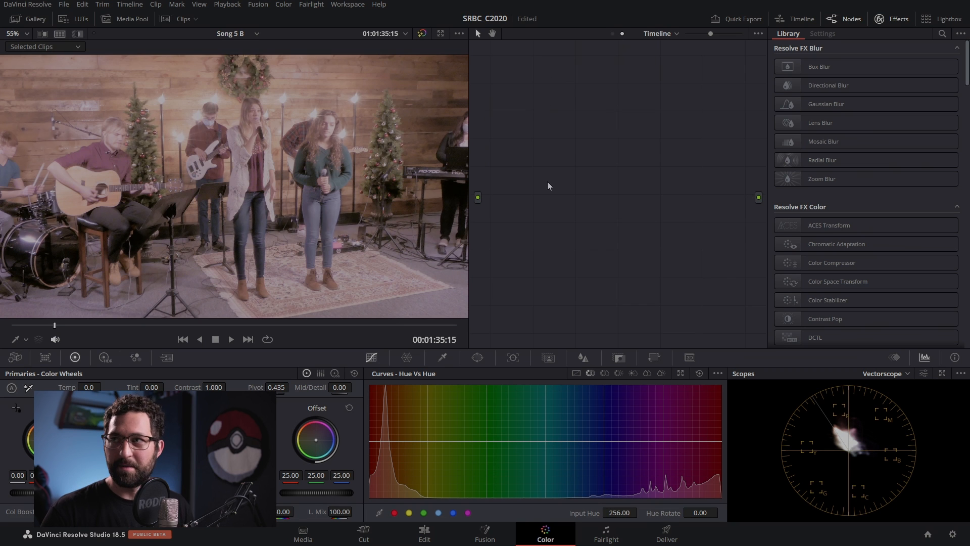
{"action": "key", "text": "alt+s"}
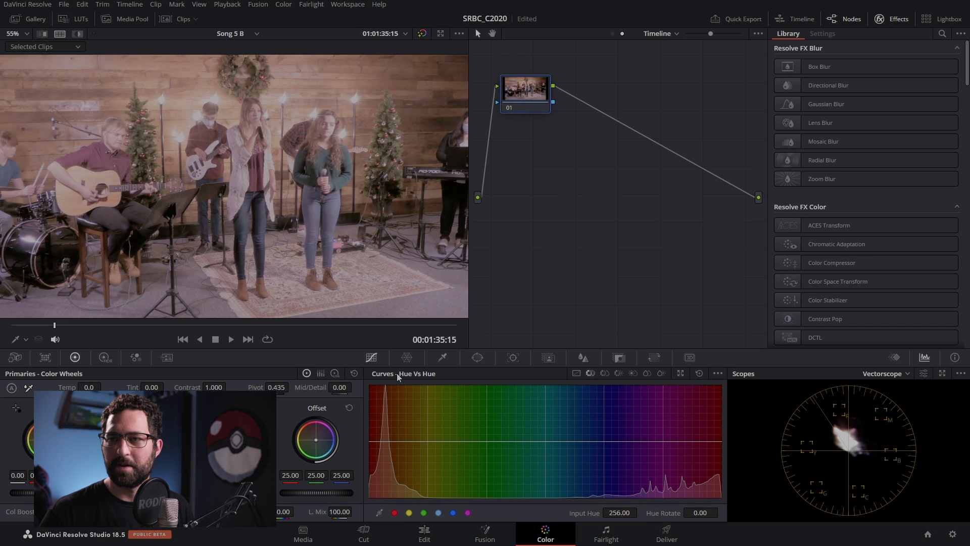
- Shape the timeline node's Custom curve into a faded S-curve with lifted blacks, lowered whites and a raised upper-midtone point
{"action": "left_click", "coordinate": [576, 374]}
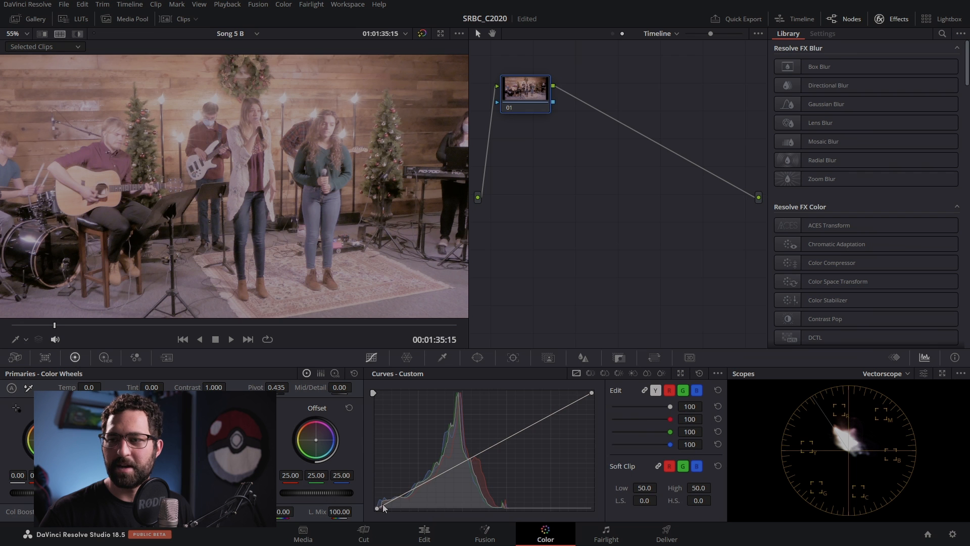
{"action": "left_click_drag", "start_coordinate": [377, 508], "coordinate": [418, 492]}
{"action": "left_click_drag", "start_coordinate": [592, 392], "coordinate": [592, 407]}
{"action": "left_click_drag", "start_coordinate": [531, 436], "coordinate": [525, 425]}
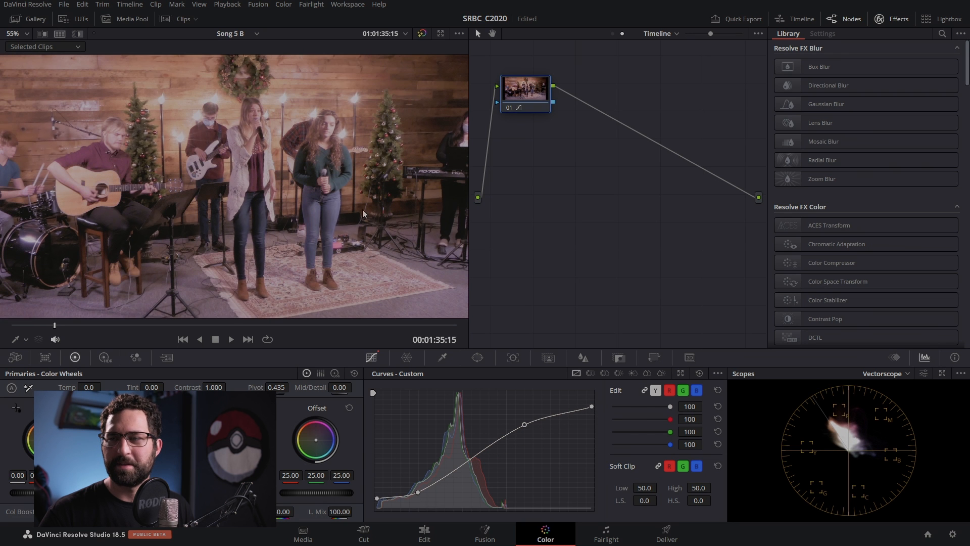
- Fit the image in the viewer, then scrub Song 5 B on the Edit page to review the timeline grade across camera angles
{"action": "key", "text": "shift+z"}
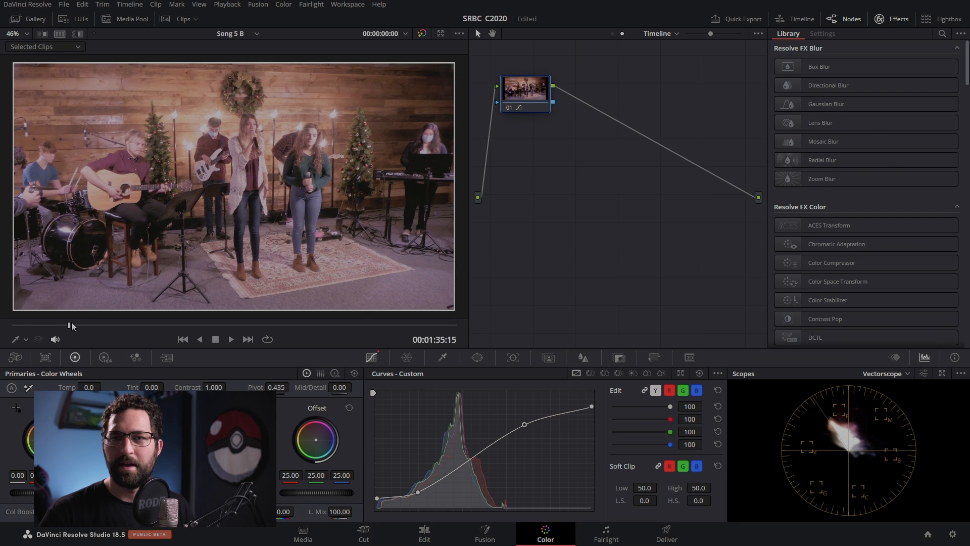
{"action": "left_click_drag", "start_coordinate": [86, 327], "coordinate": [190, 324]}
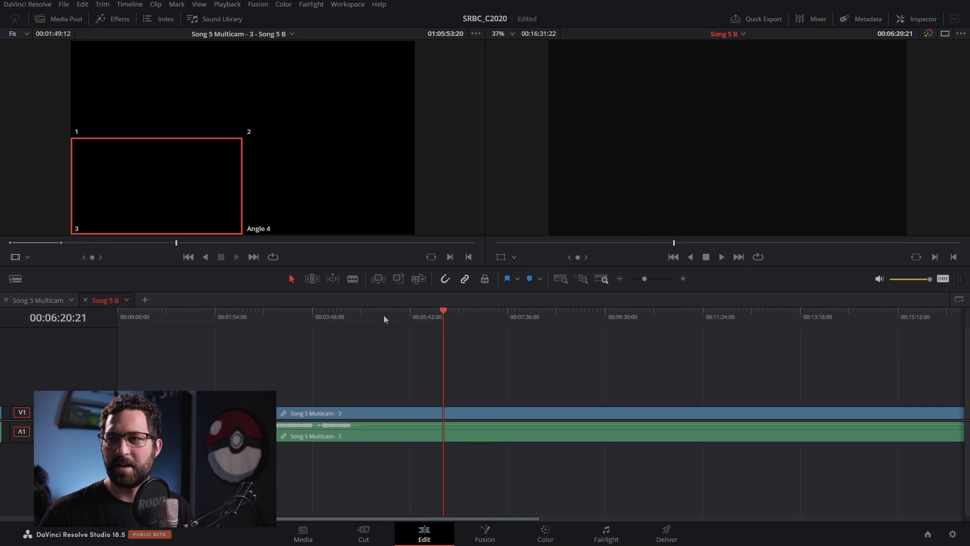
{"action": "left_click_drag", "start_coordinate": [383, 316], "coordinate": [247, 322]}
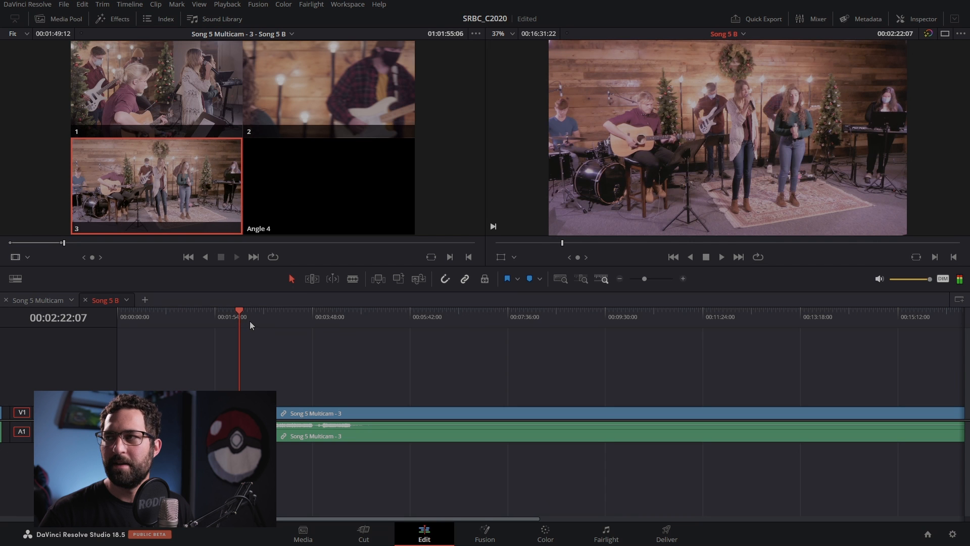
{"action": "left_click", "coordinate": [251, 316]}
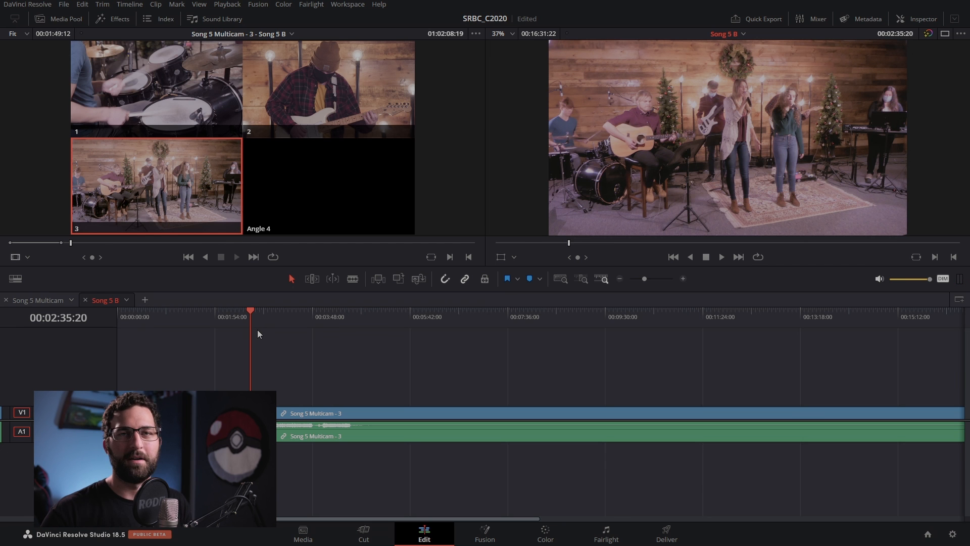
{"action": "left_click_drag", "start_coordinate": [254, 316], "coordinate": [222, 316]}
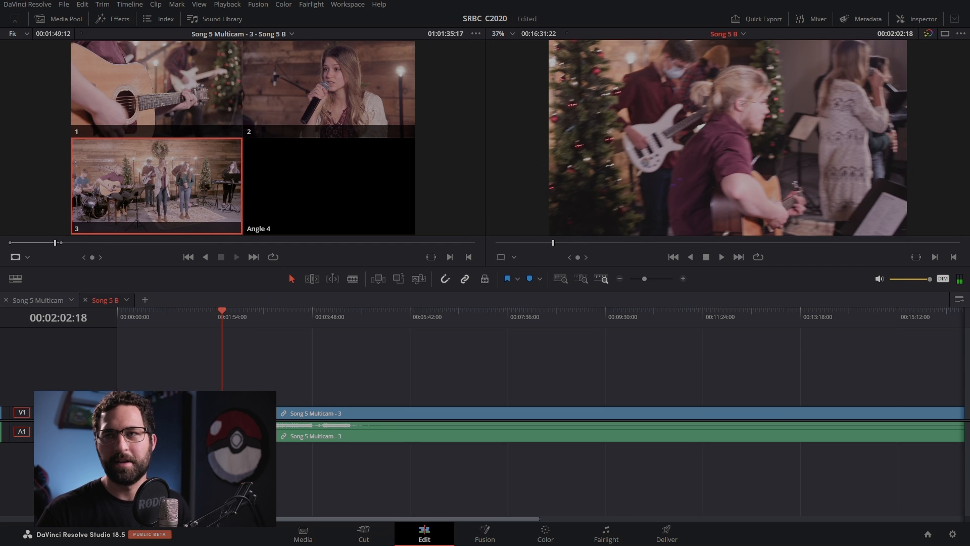